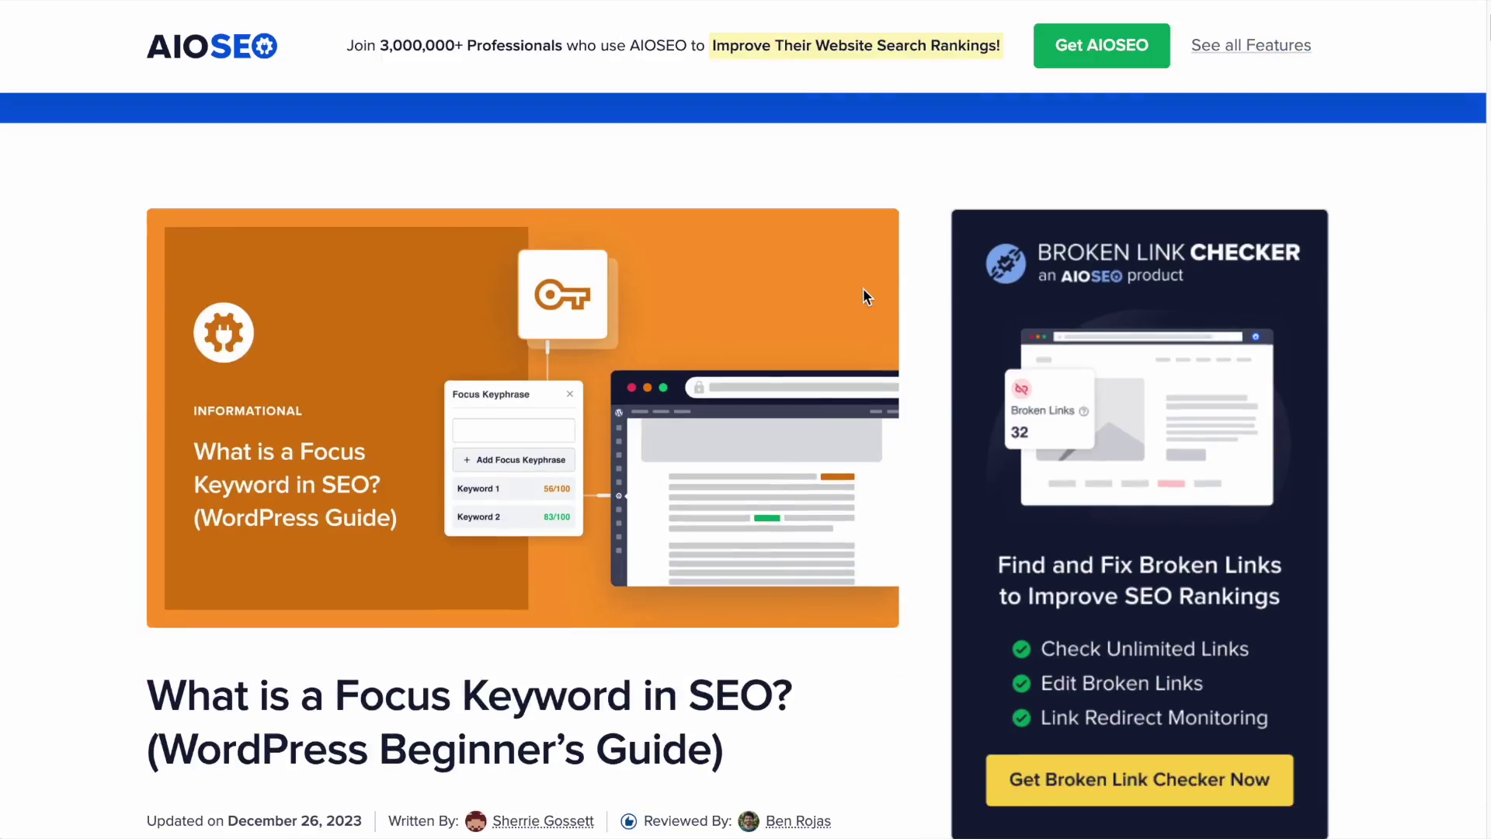
- Scroll down the 'What is a Focus Keyword in SEO?' guide to read its introduction
scroll(864, 289, down, 3)
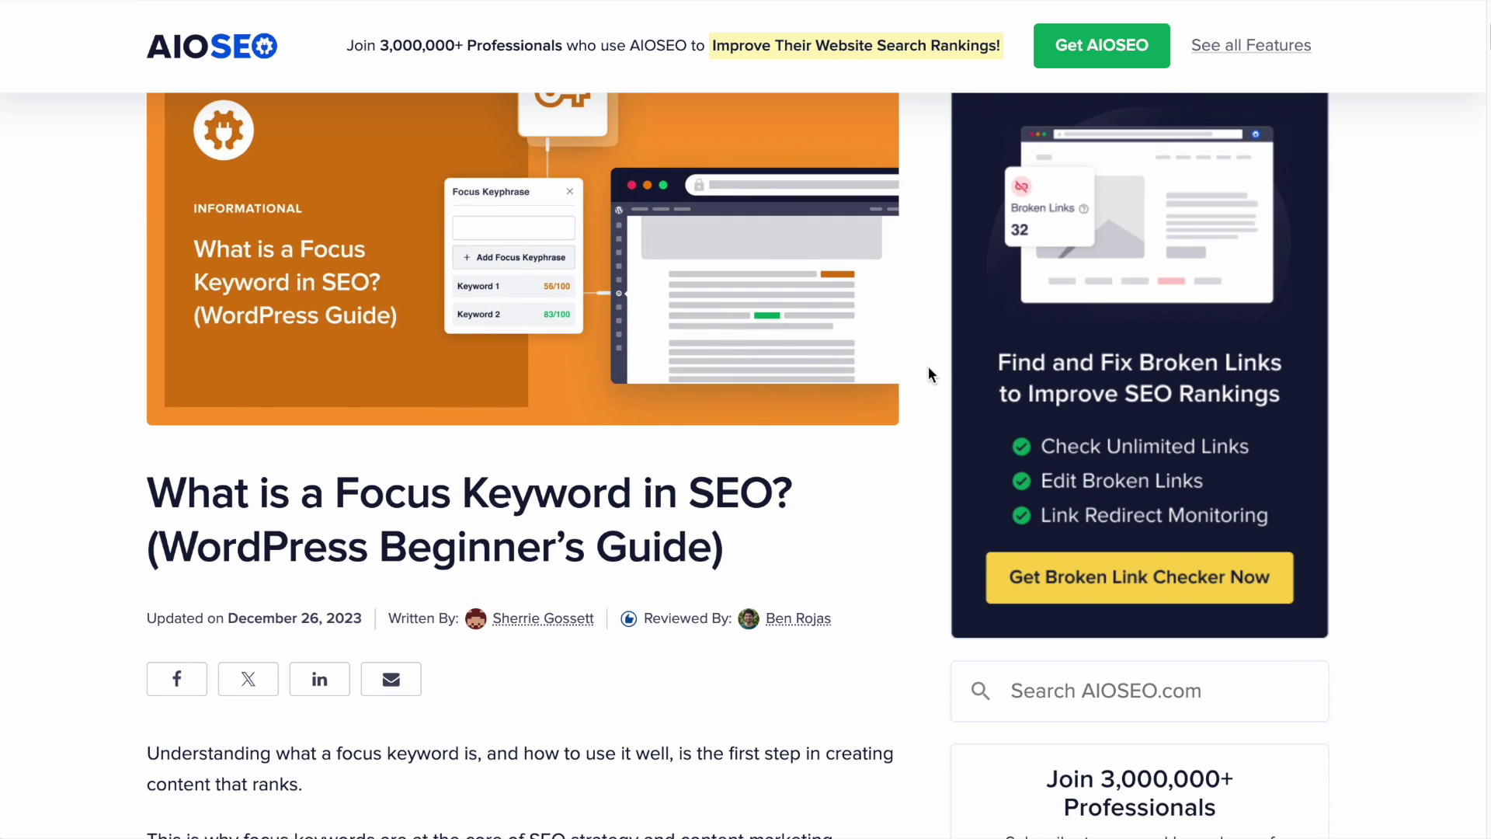
scroll(929, 367, down, 1)
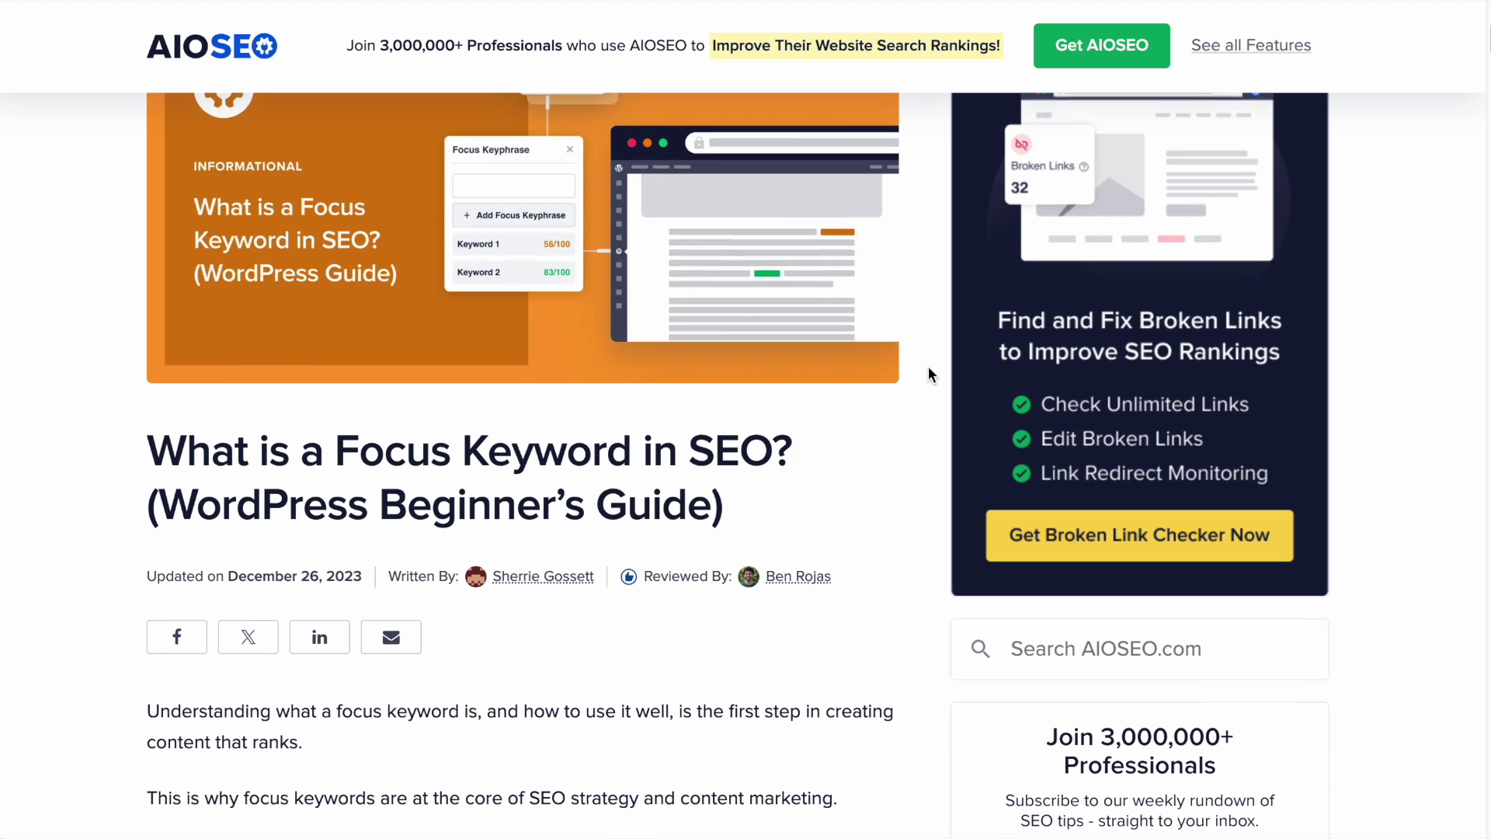
scroll(929, 367, down, 1)
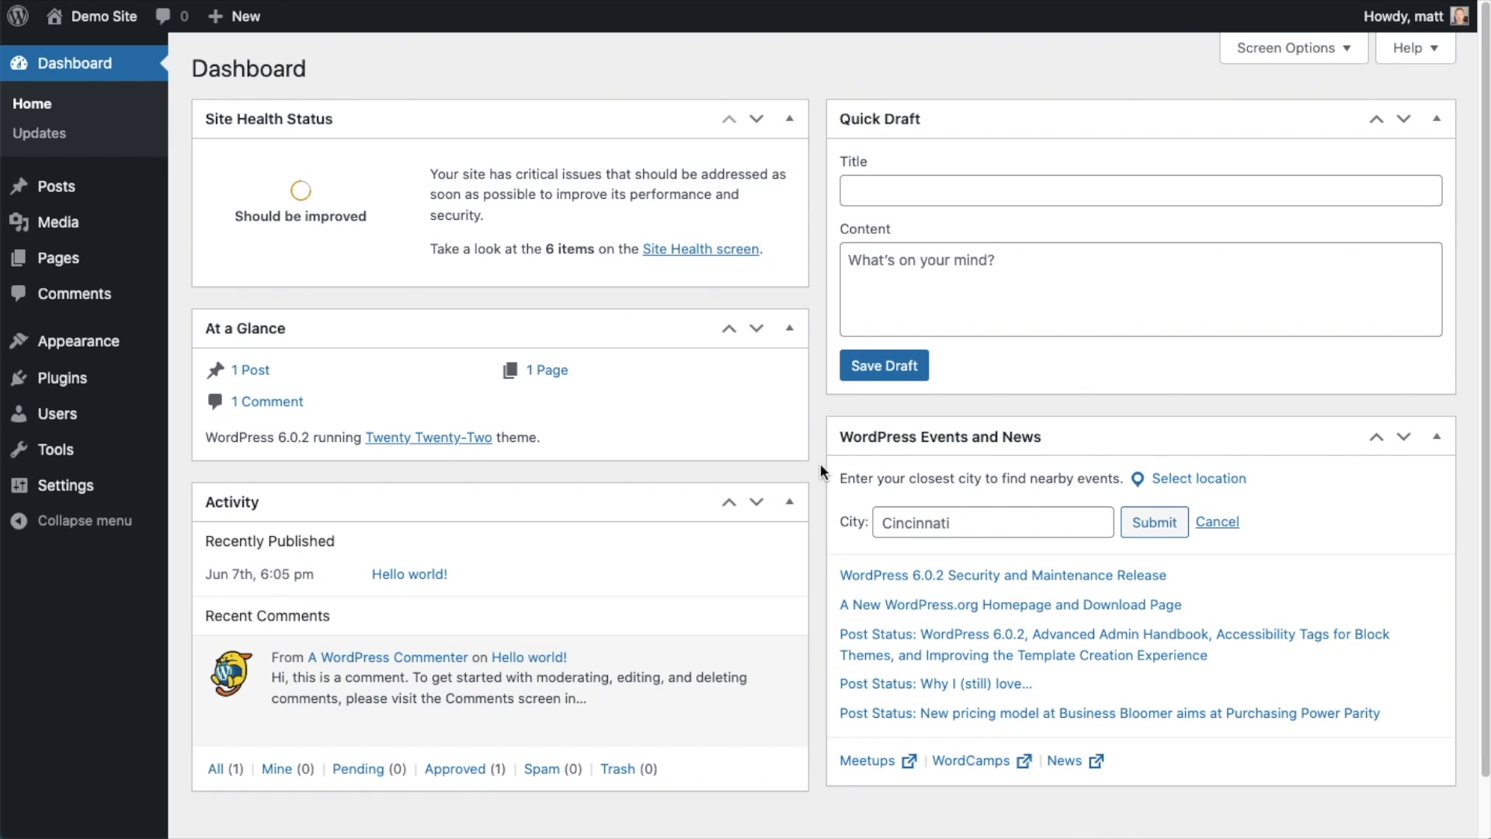
- Go to WordPress's Add Plugins screen through Plugins > Add New
click(72, 386)
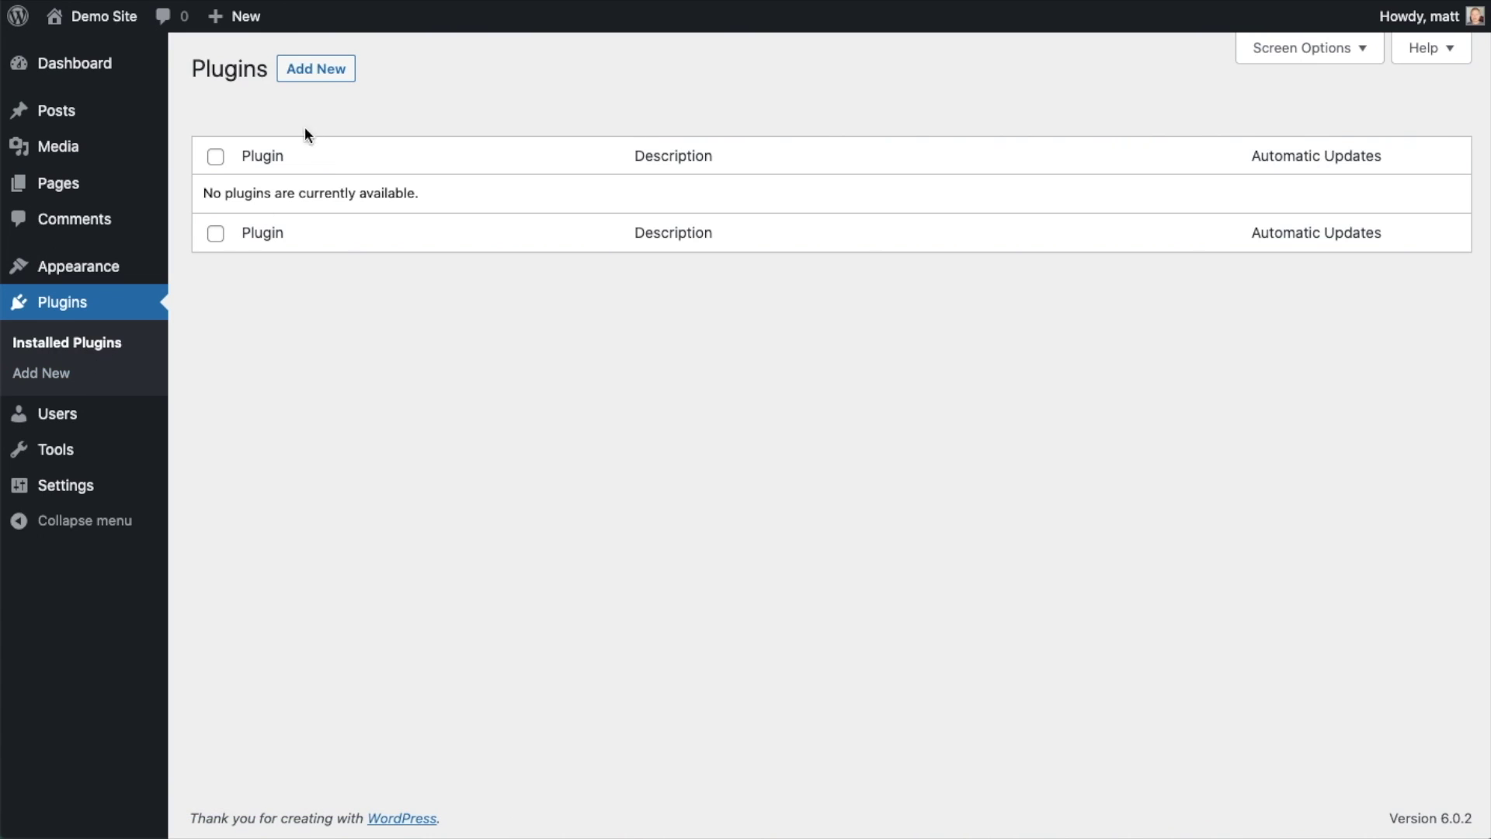
click(326, 77)
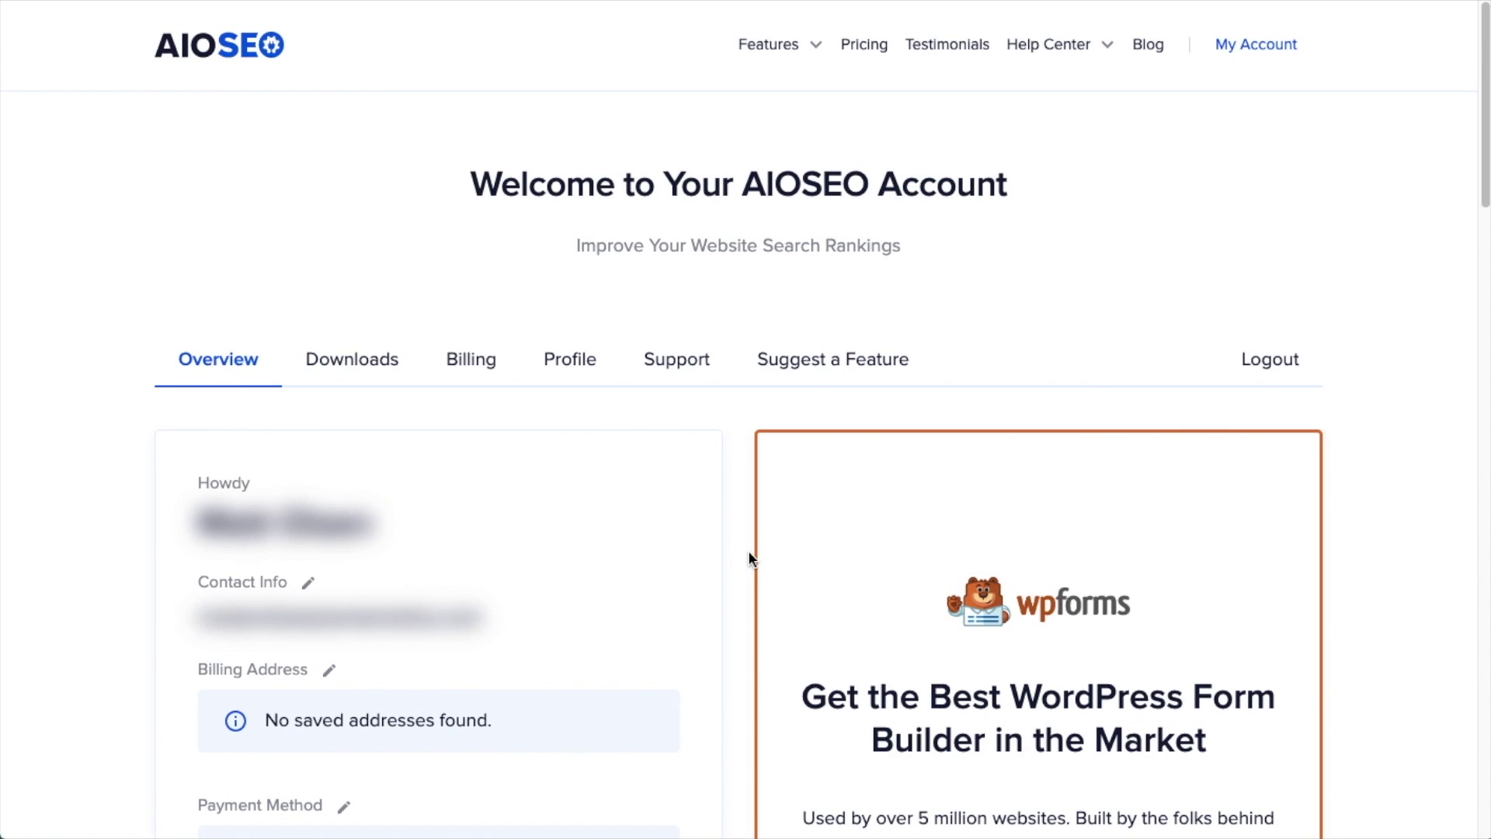
- Switch to the Downloads tab of the AIOSEO account
click(376, 369)
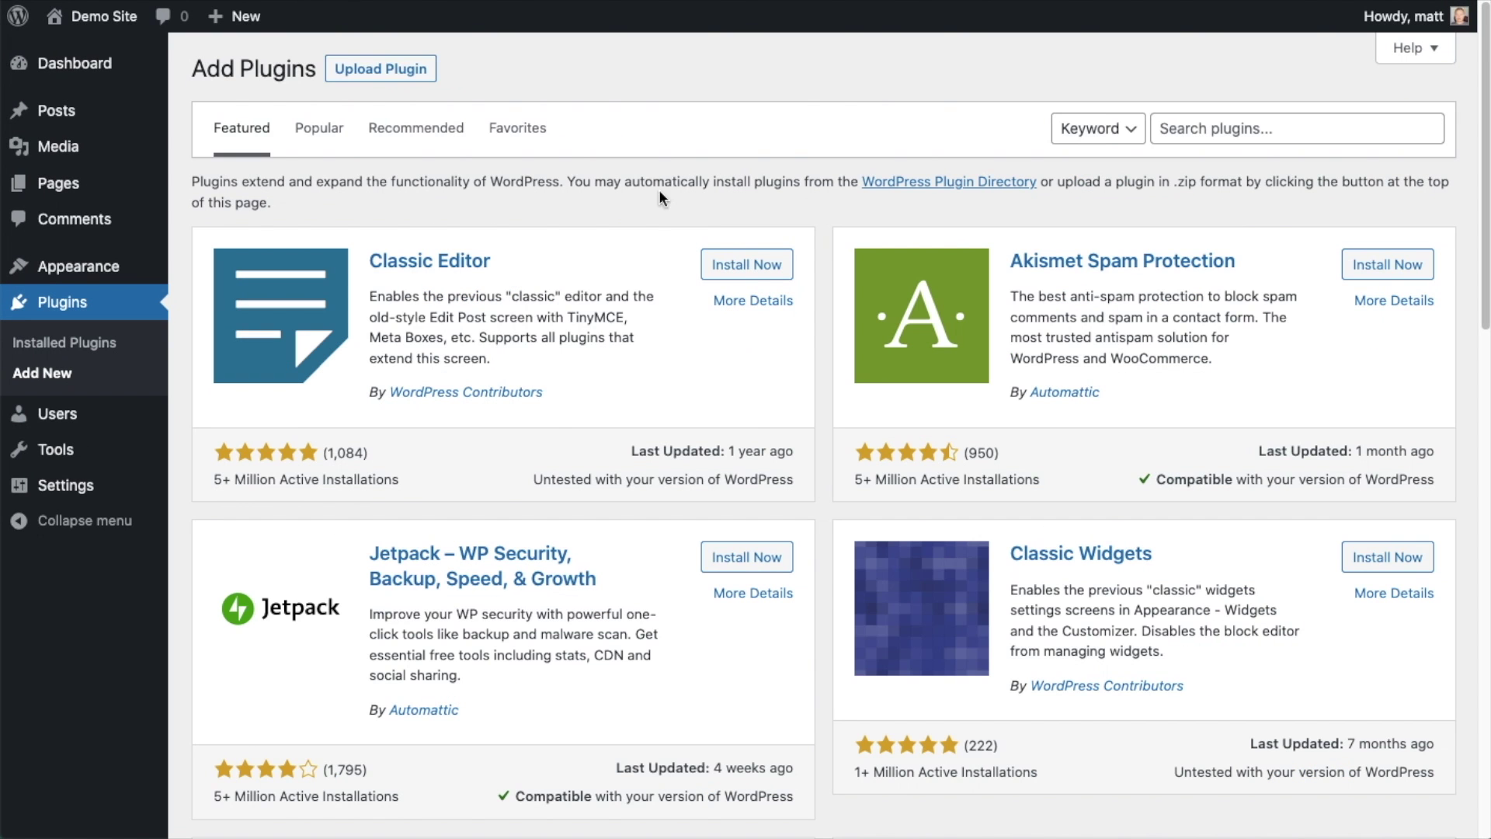
- Upload aioseo-pro-v4.2.4.2.zip as a plugin, install it, and activate it
click(403, 66)
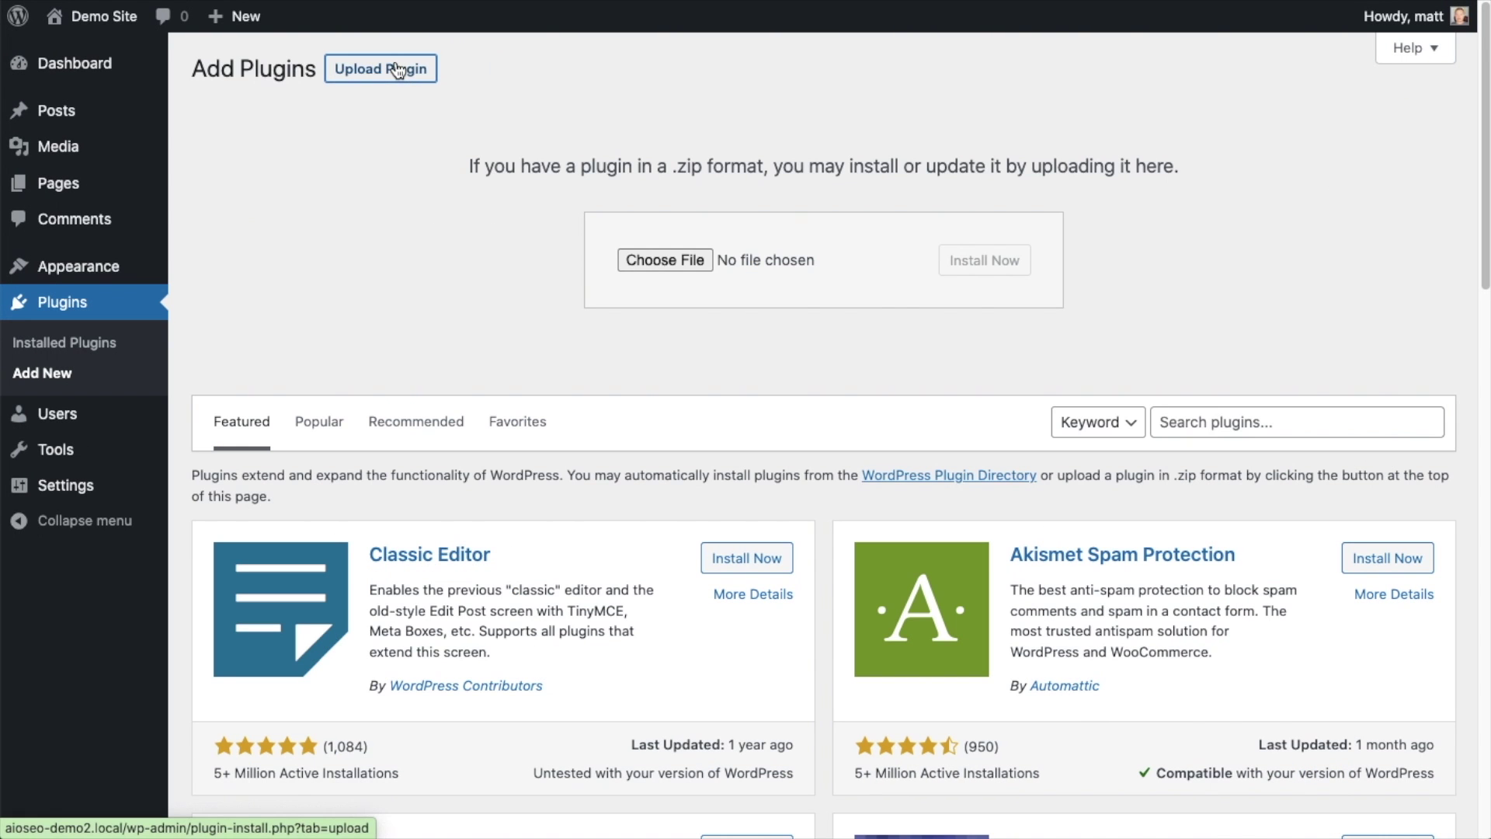
click(666, 264)
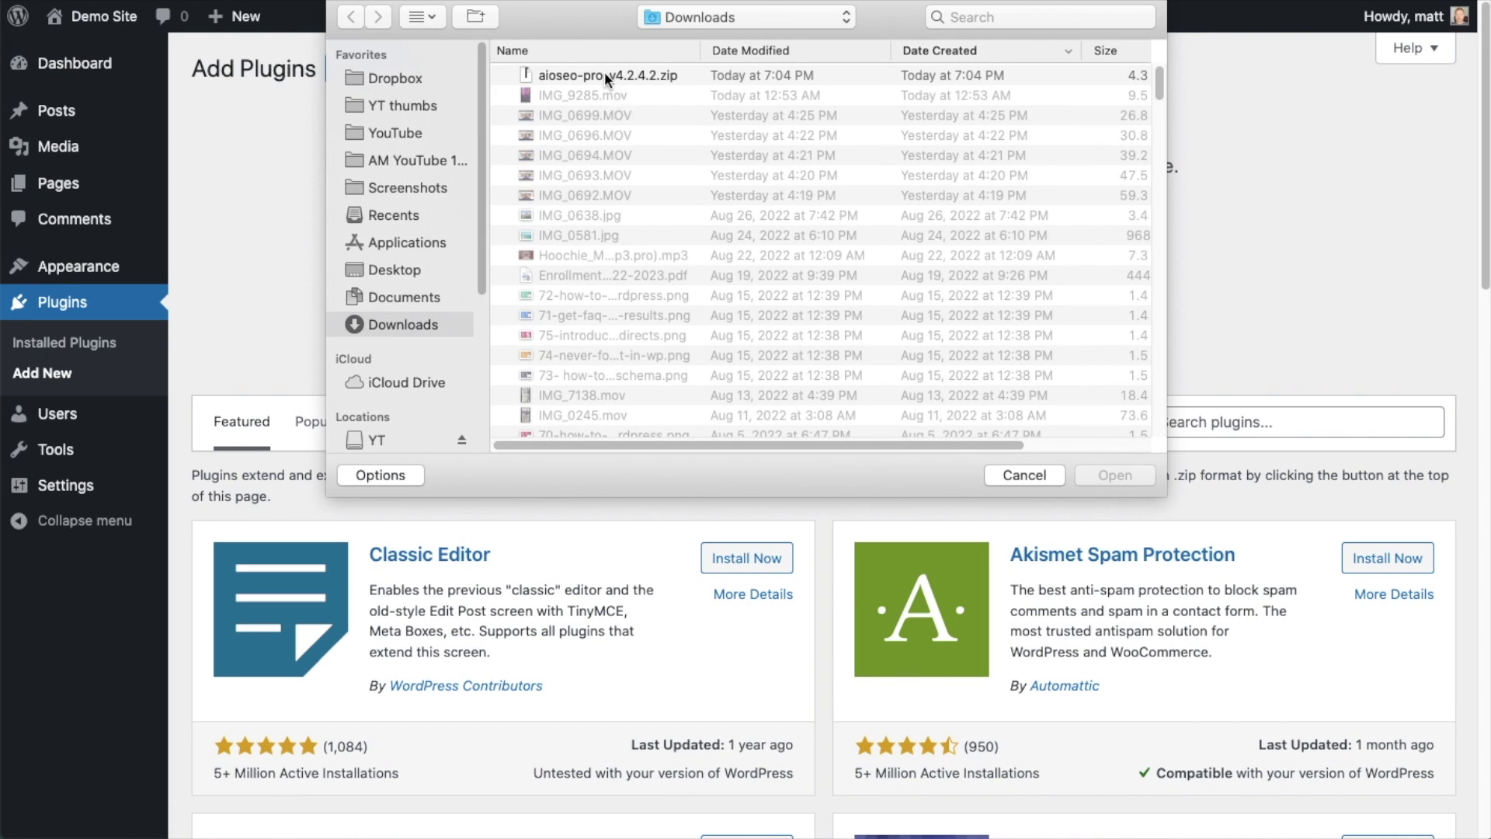
double_click(598, 74)
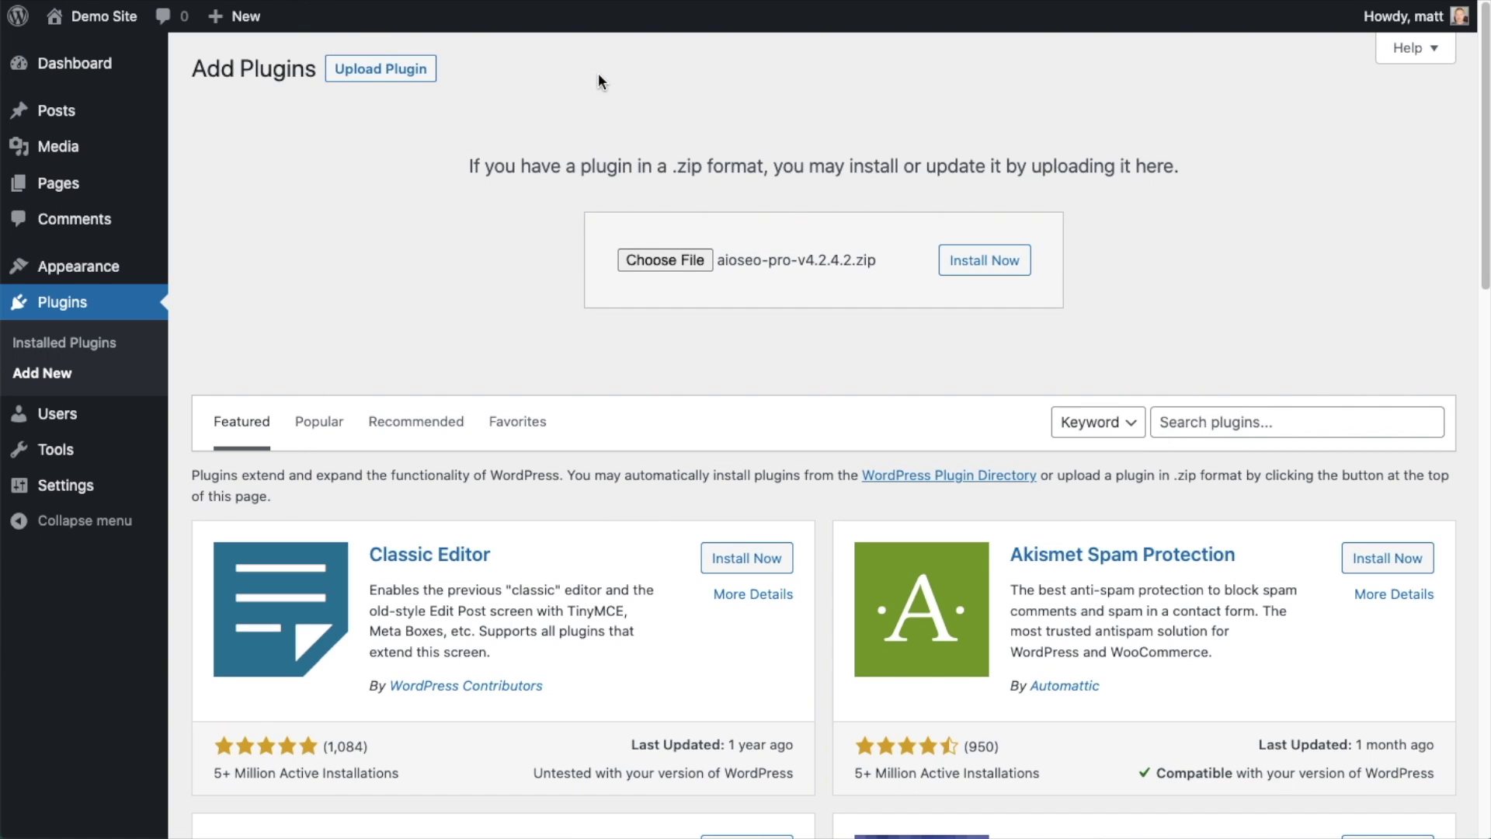
click(963, 267)
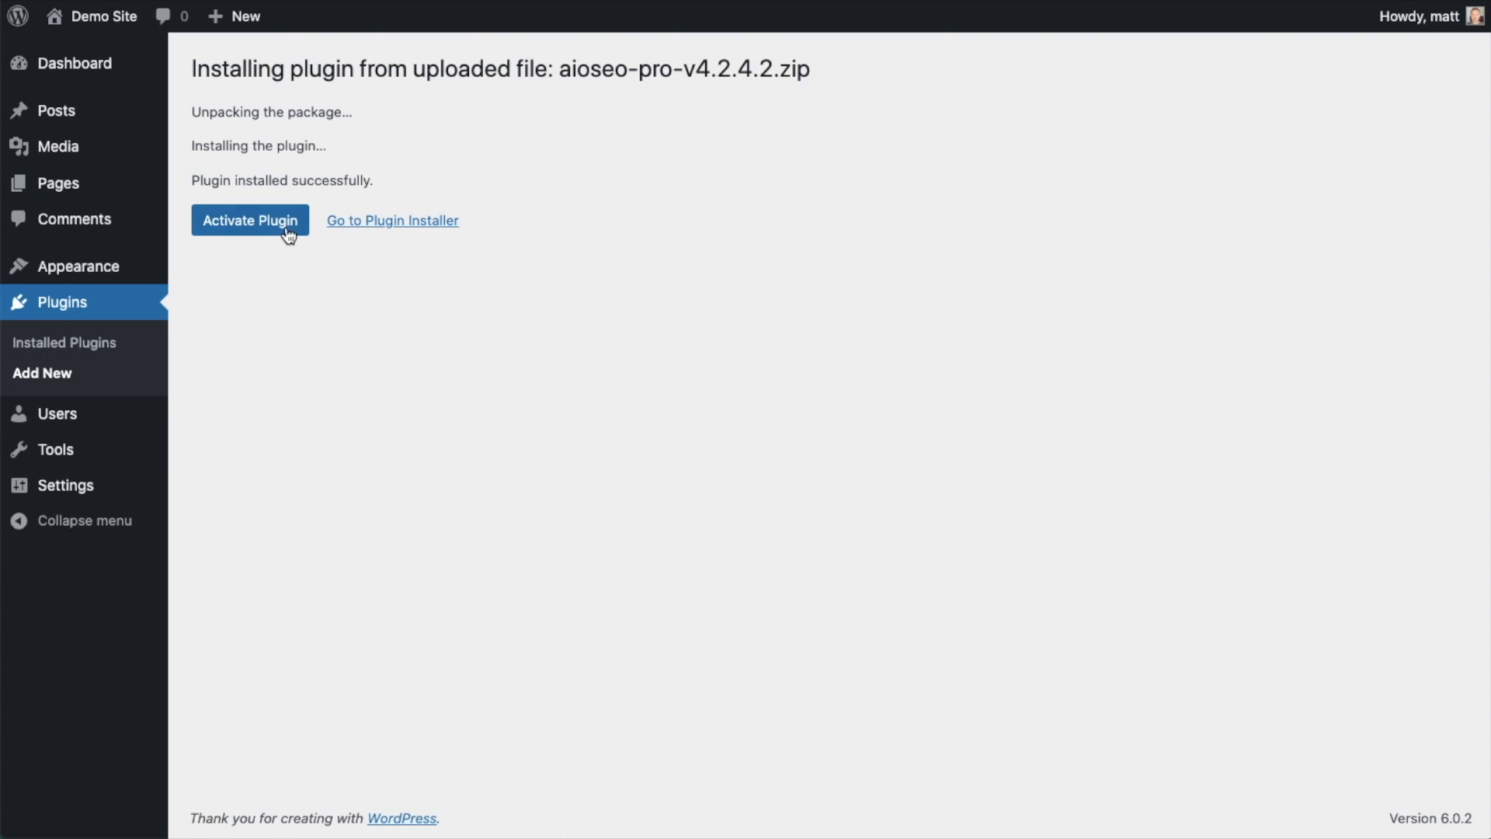
click(241, 221)
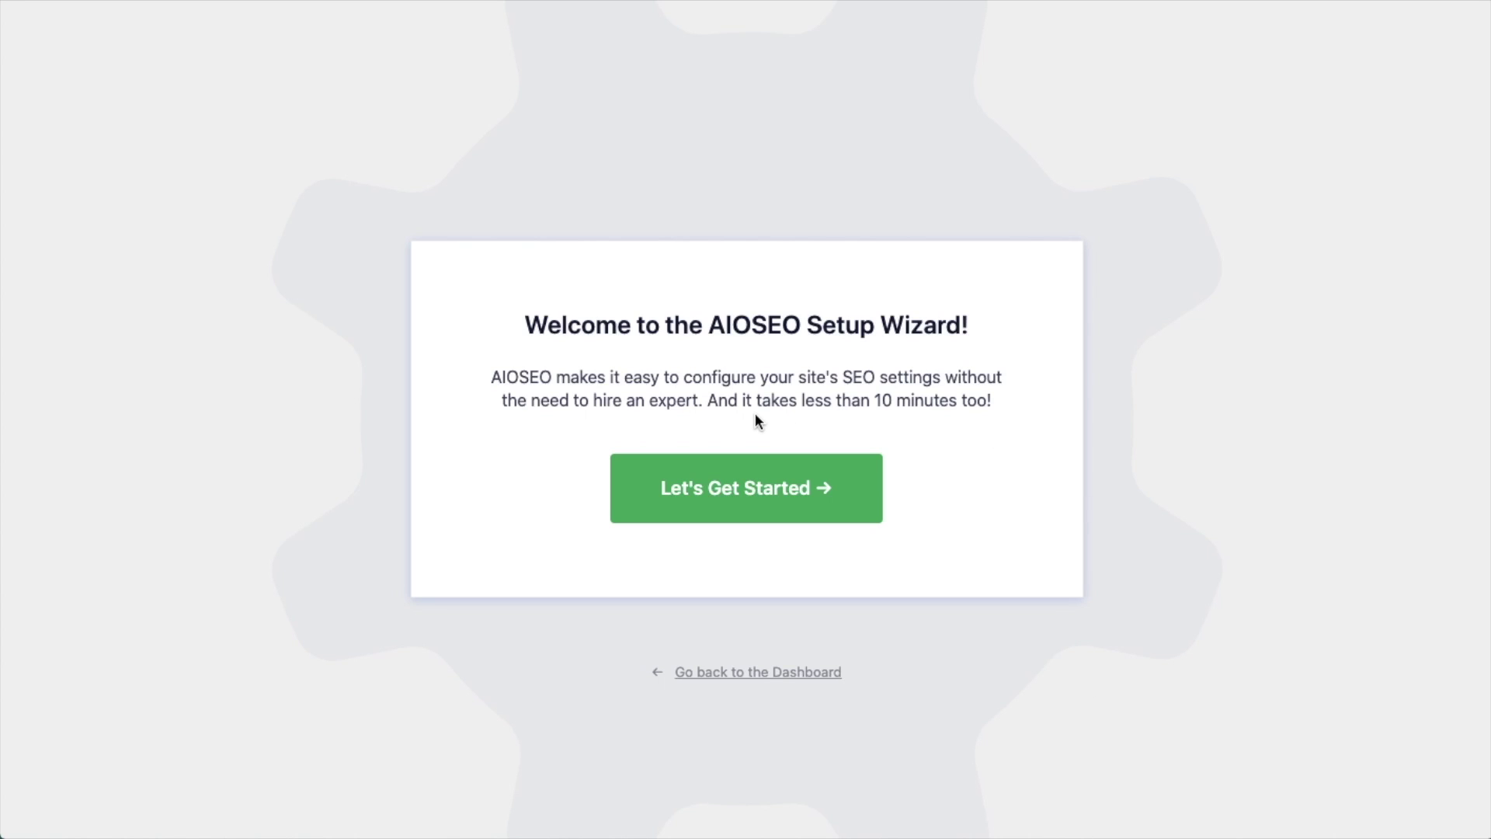
- Skip the AIOSEO Setup Wizard with 'Go back to the Dashboard'
click(755, 673)
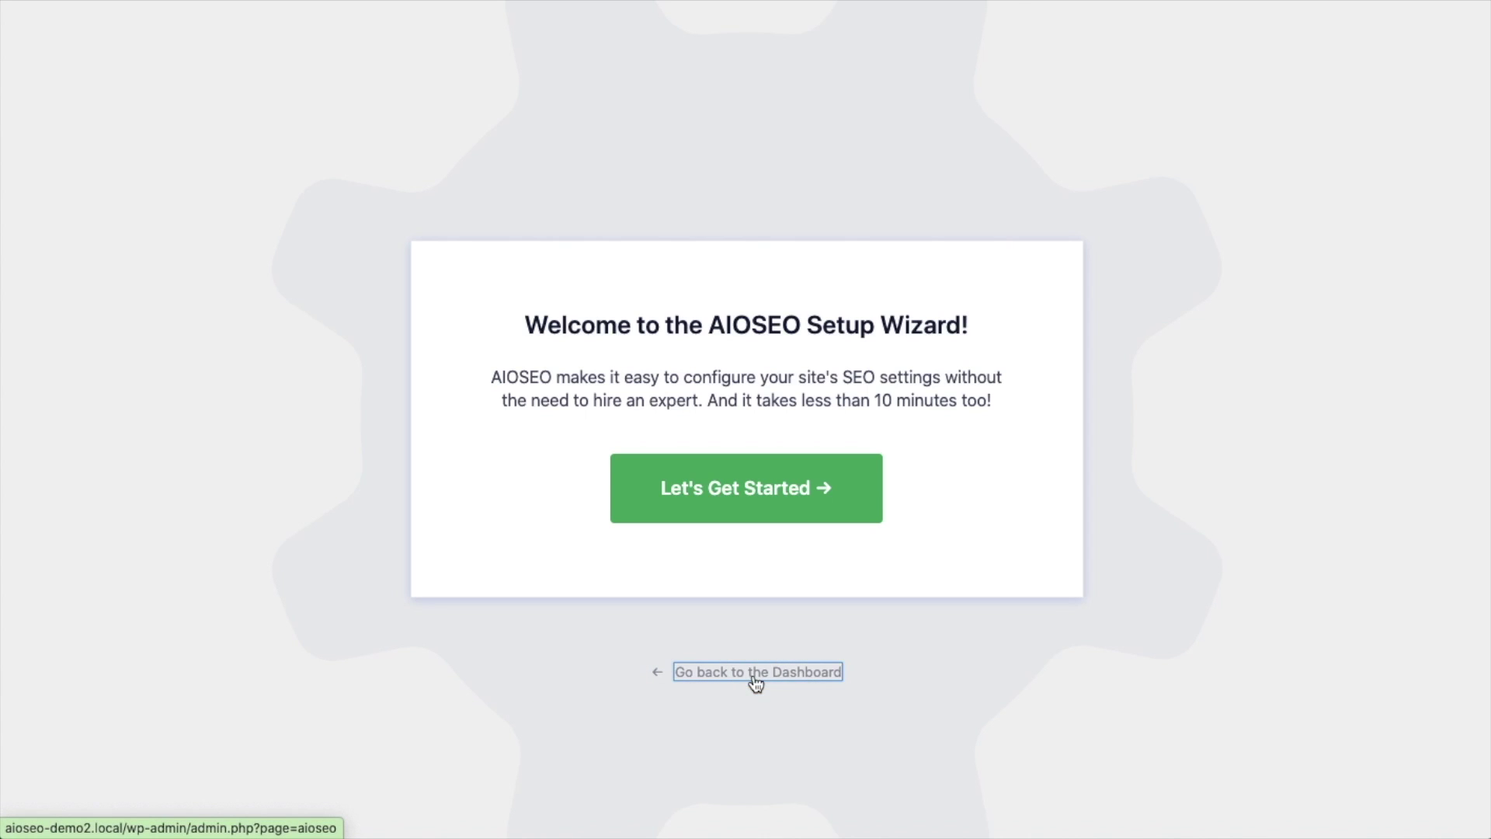
- Follow the SEO Site Score's 'A valid license key is required' link
scroll(822, 389, down, 7)
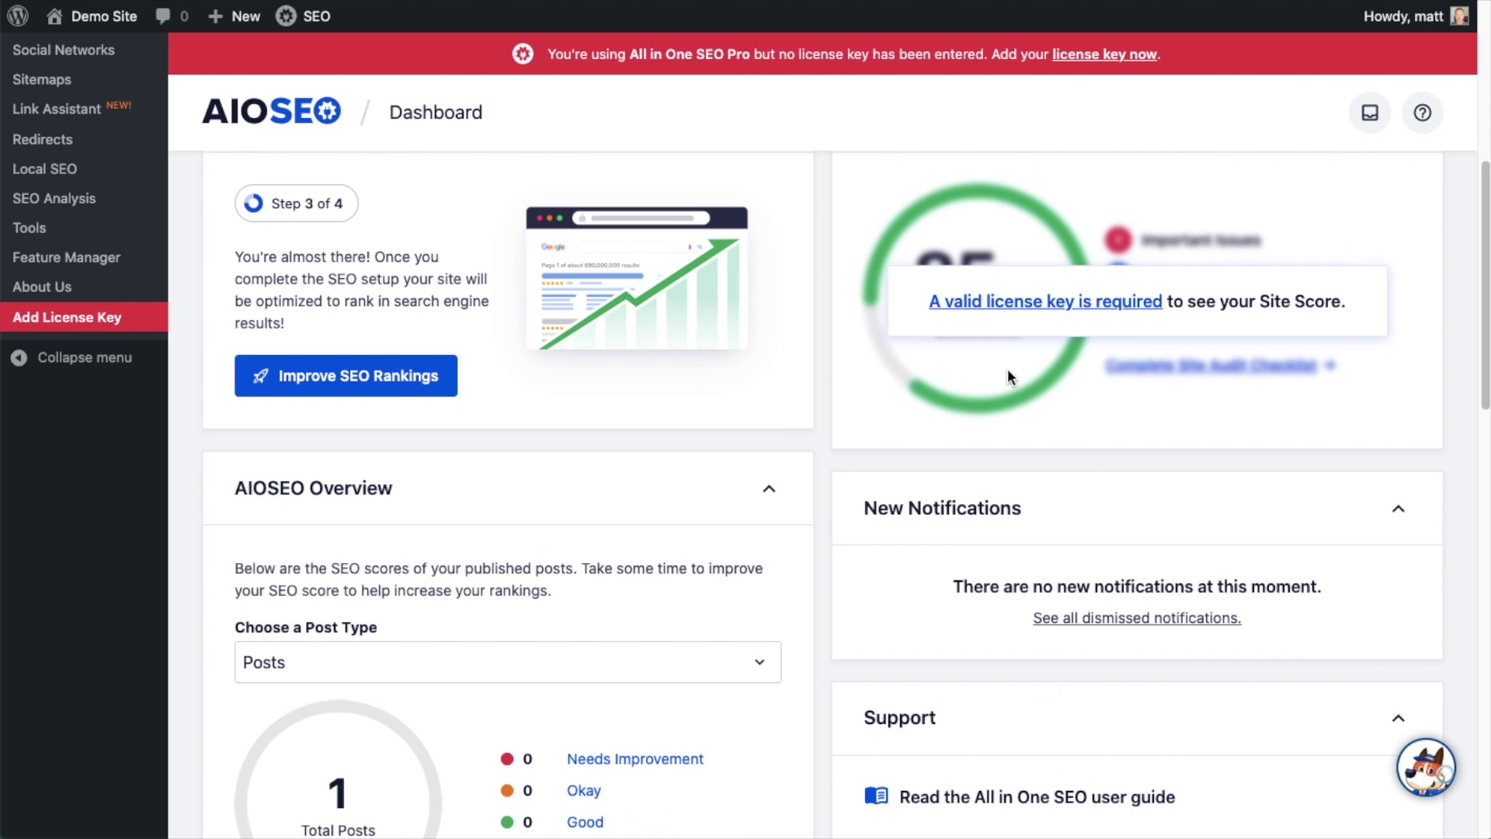
click(1025, 303)
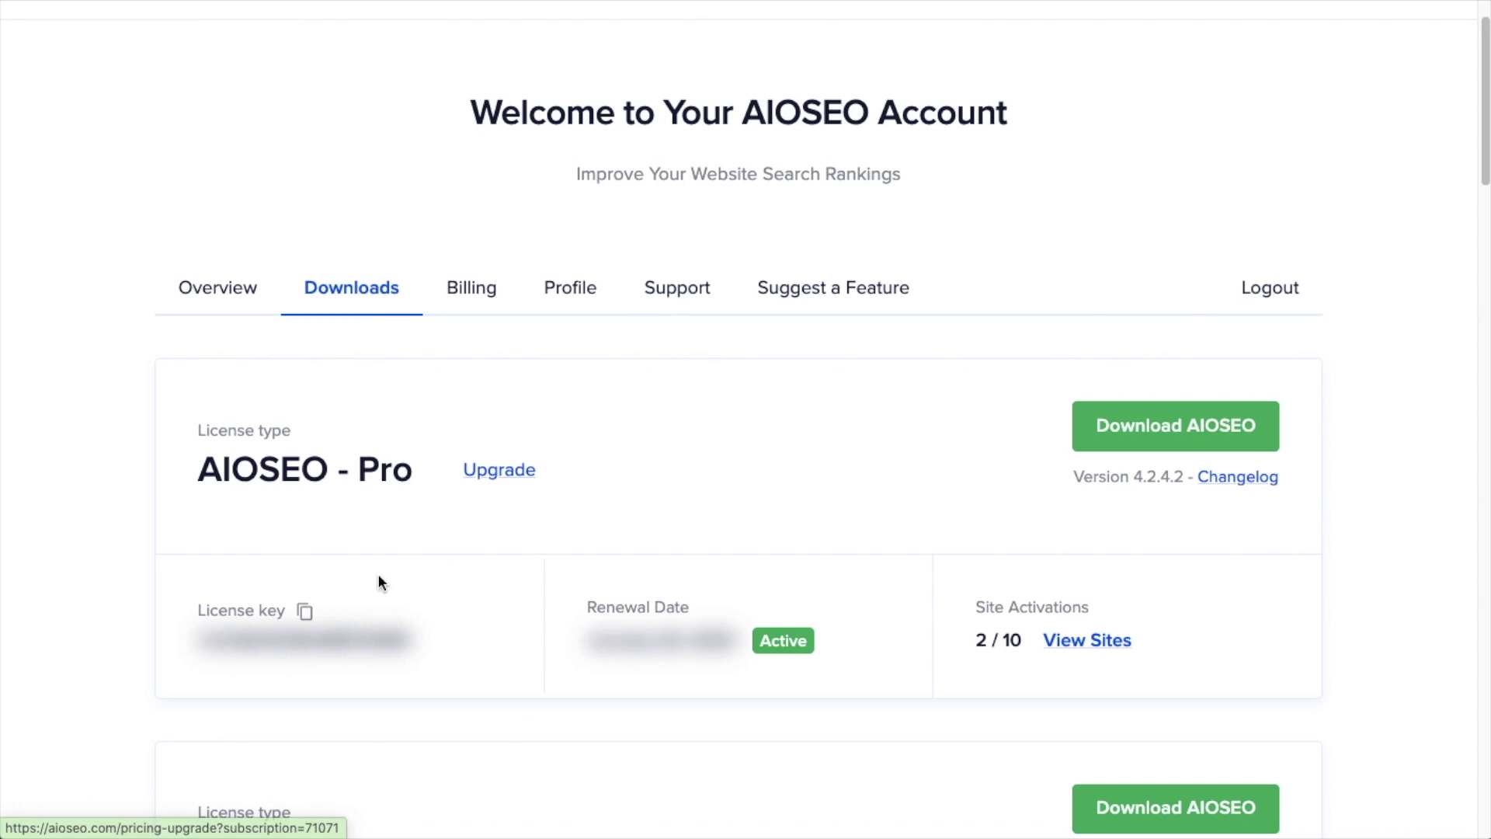
- Copy the AIOSEO Pro license key from the account's Downloads tab
click(304, 613)
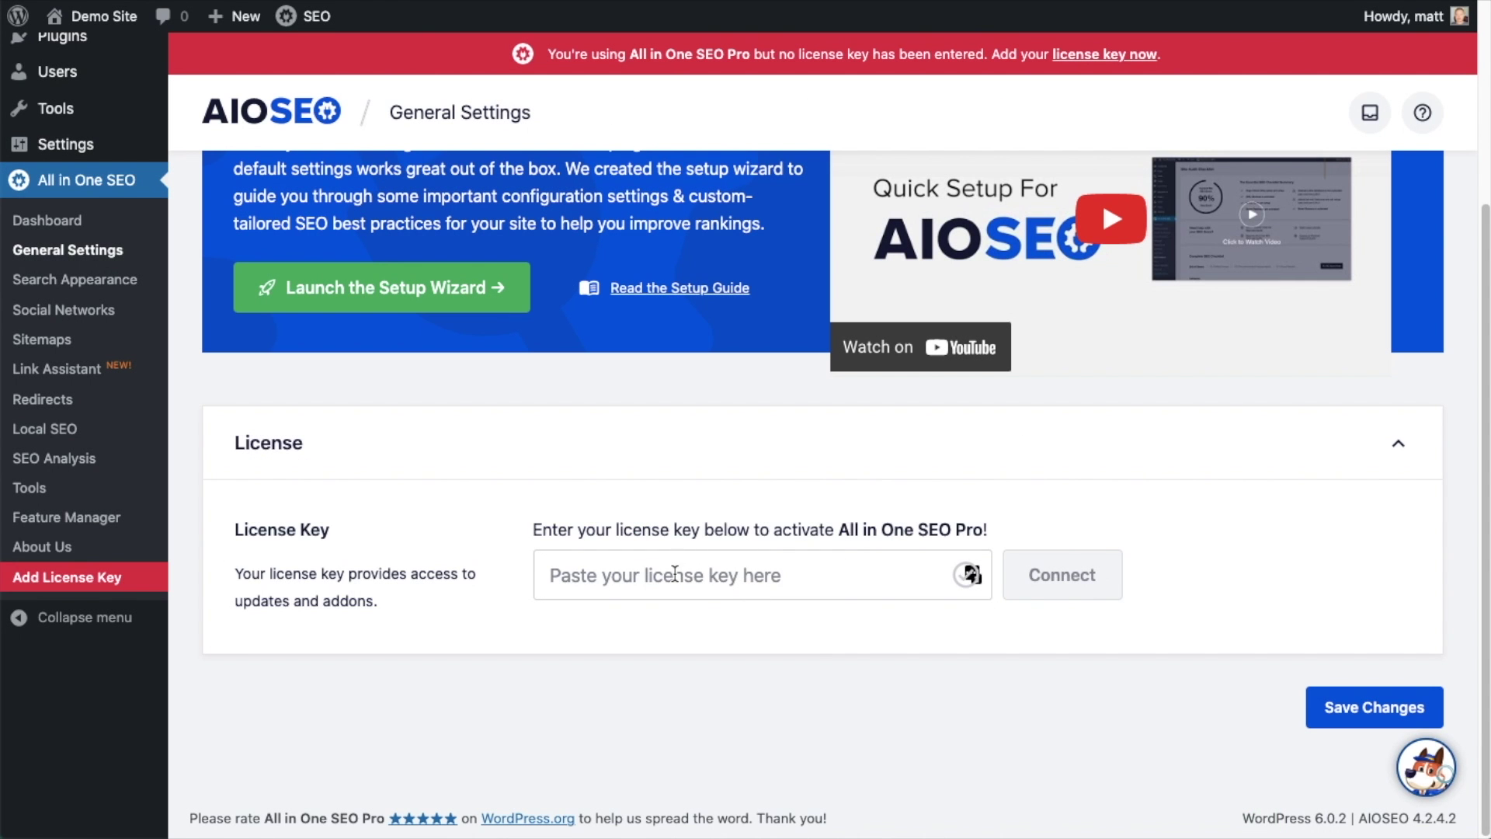
- Paste the license key, connect it to activate Pro, save the settings, and return to the Dashboard
click(674, 572)
key(ctrl+v)
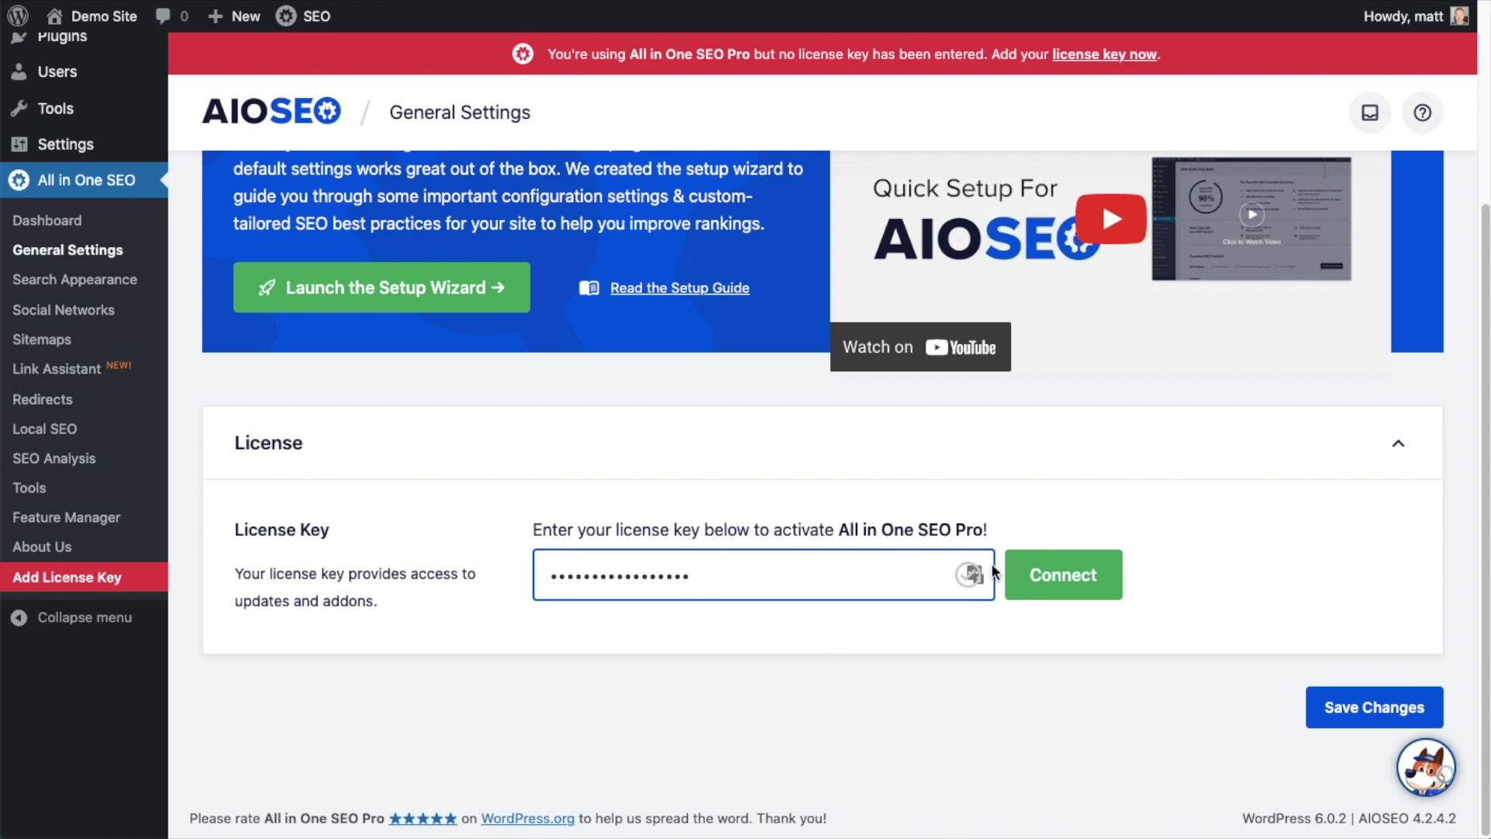
click(1072, 574)
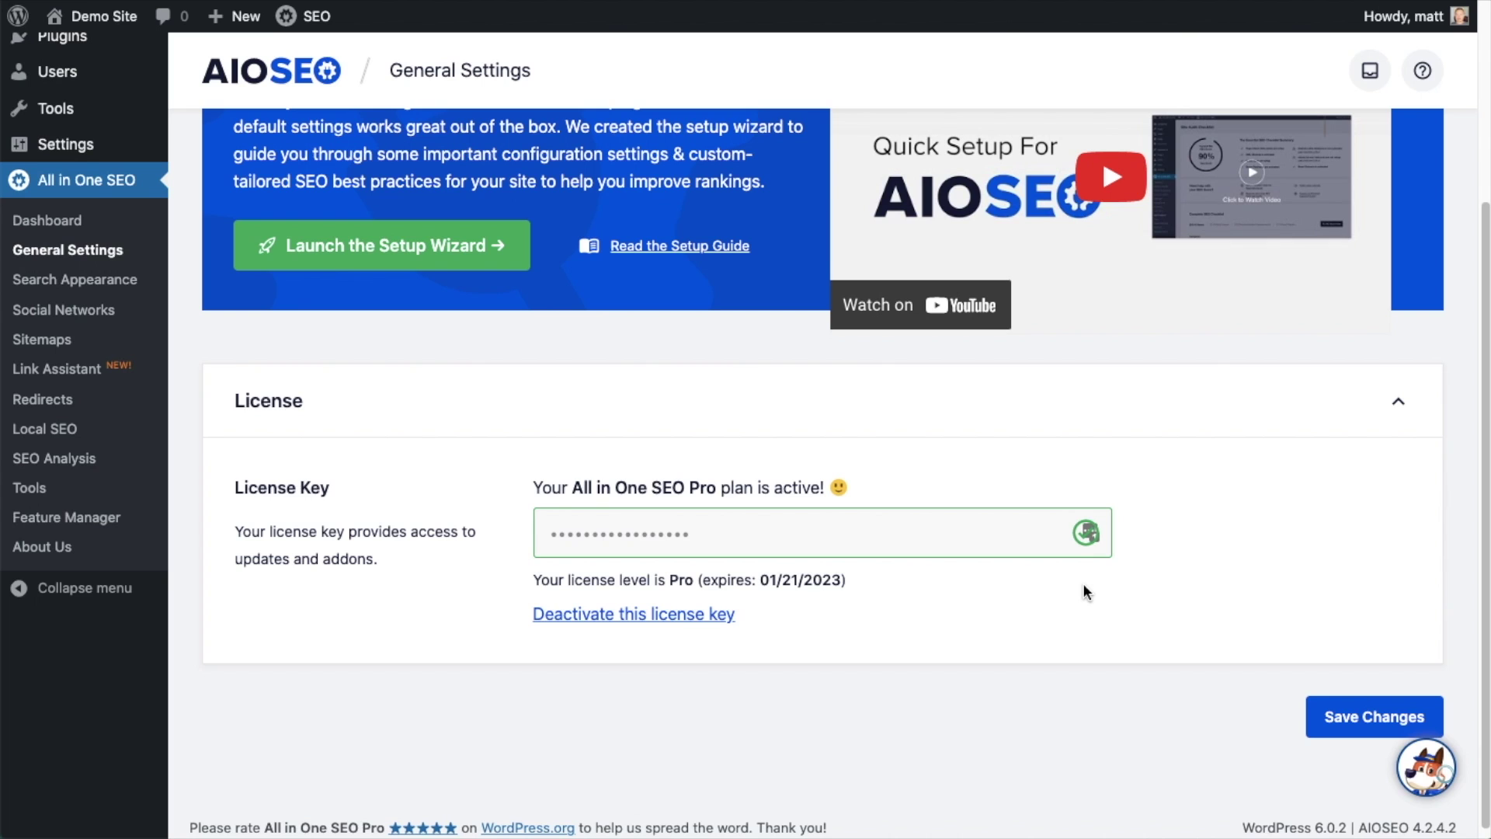
click(1381, 719)
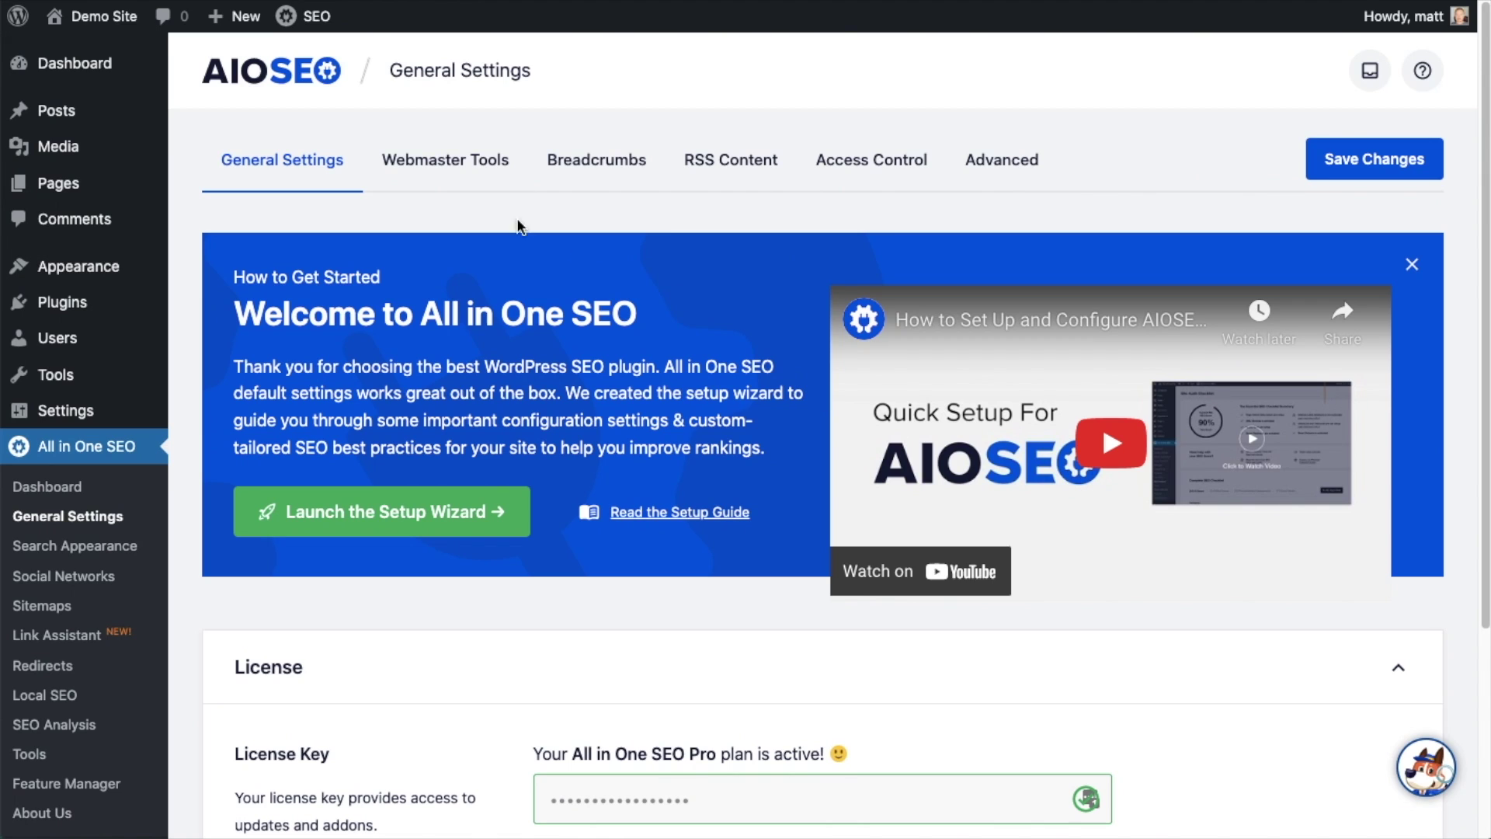
click(86, 77)
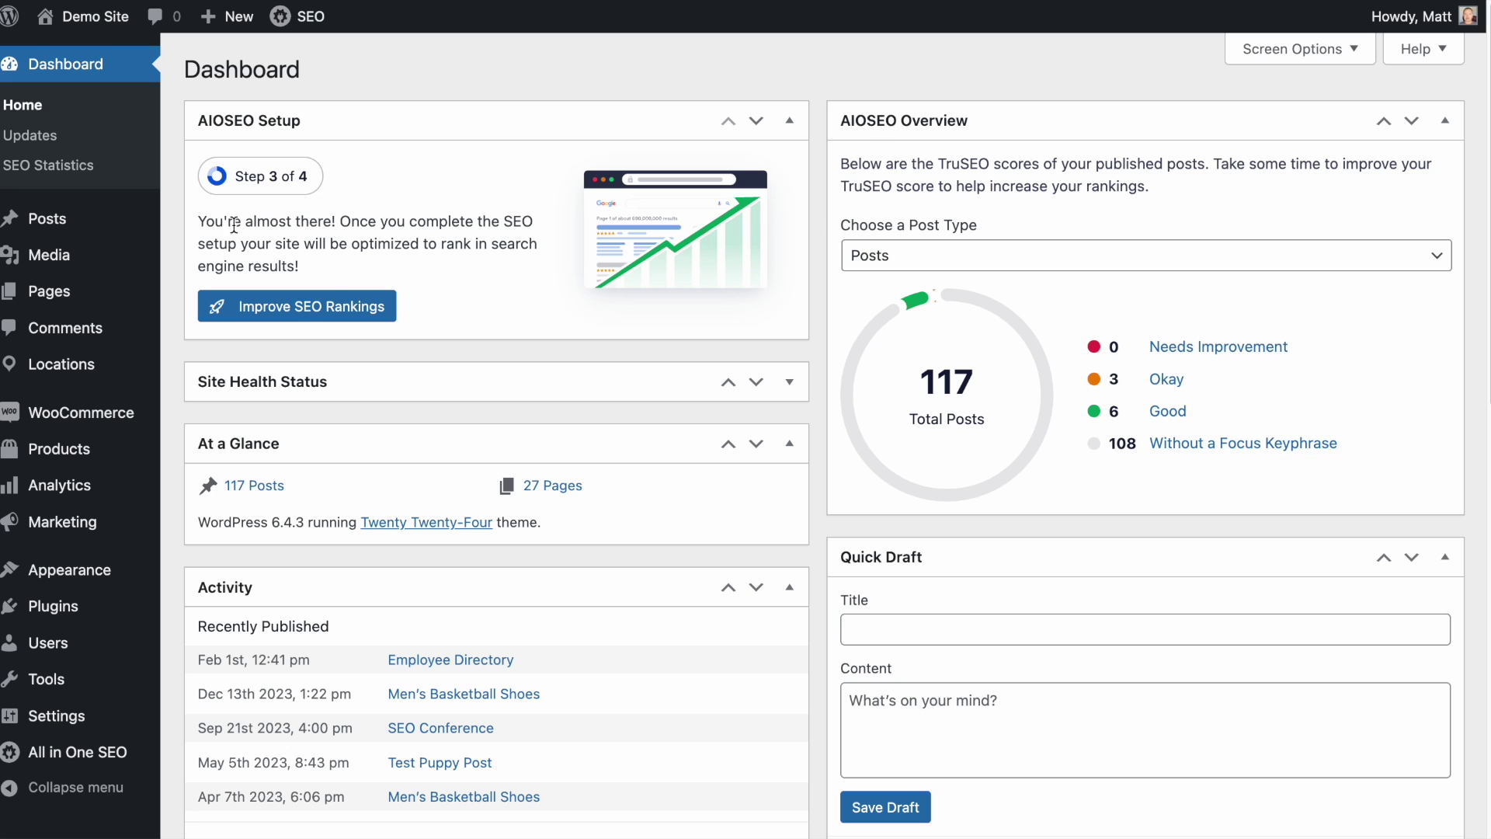
- Open the 'SEO Conference' post from the Posts list for editing
click(45, 222)
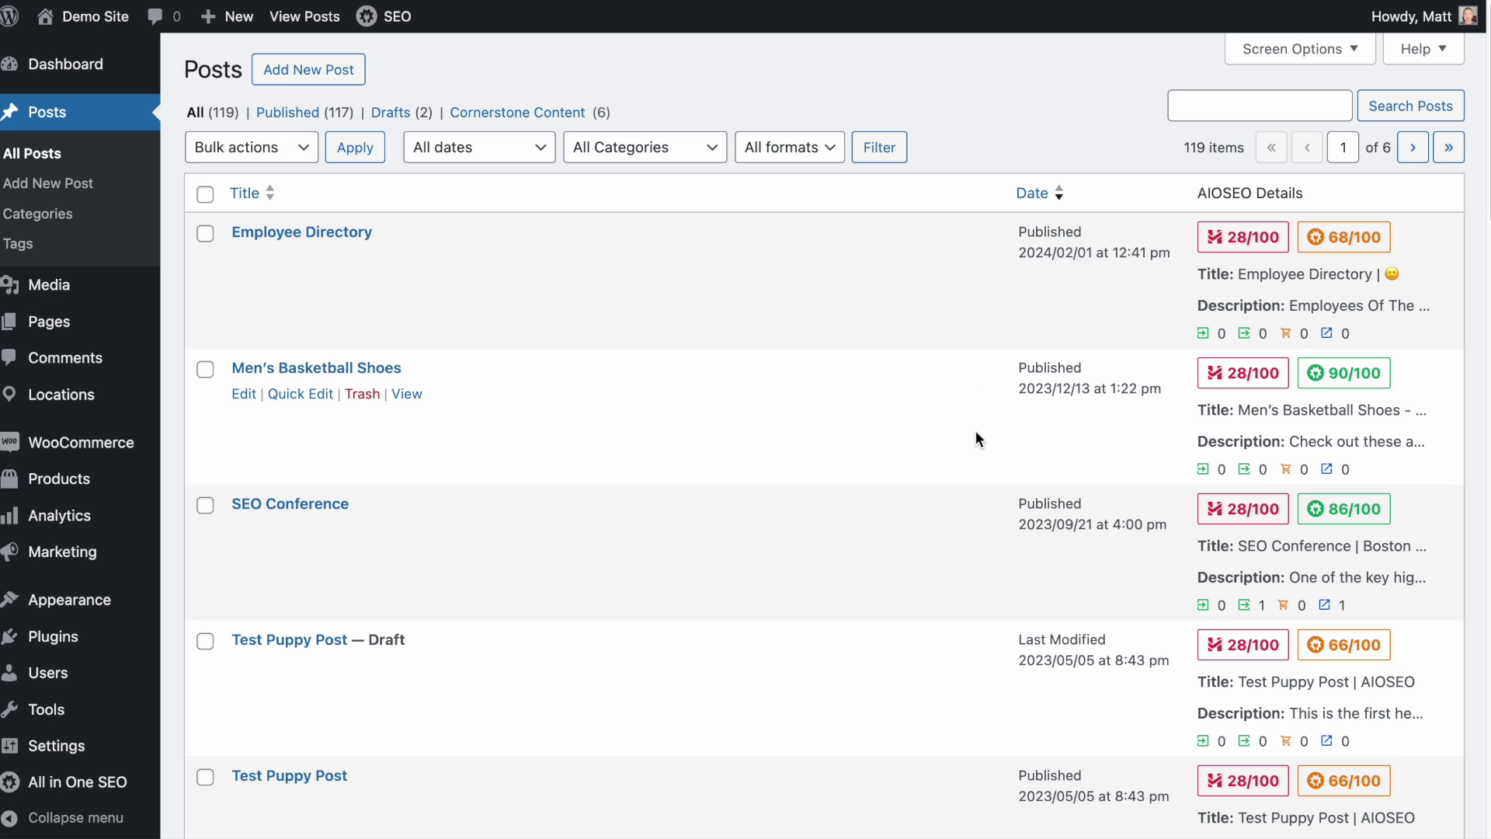
click(295, 513)
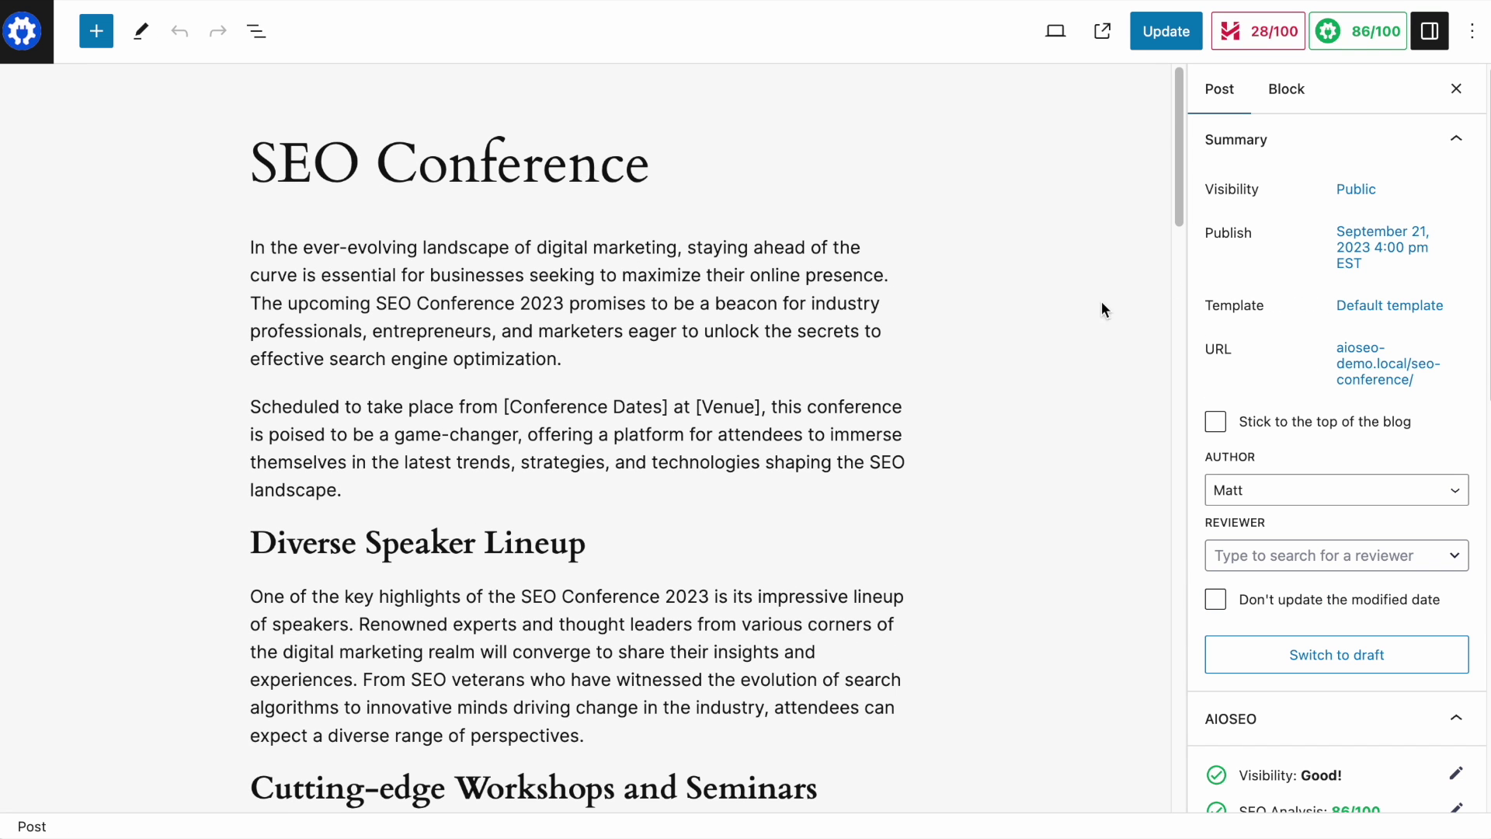
click(1360, 39)
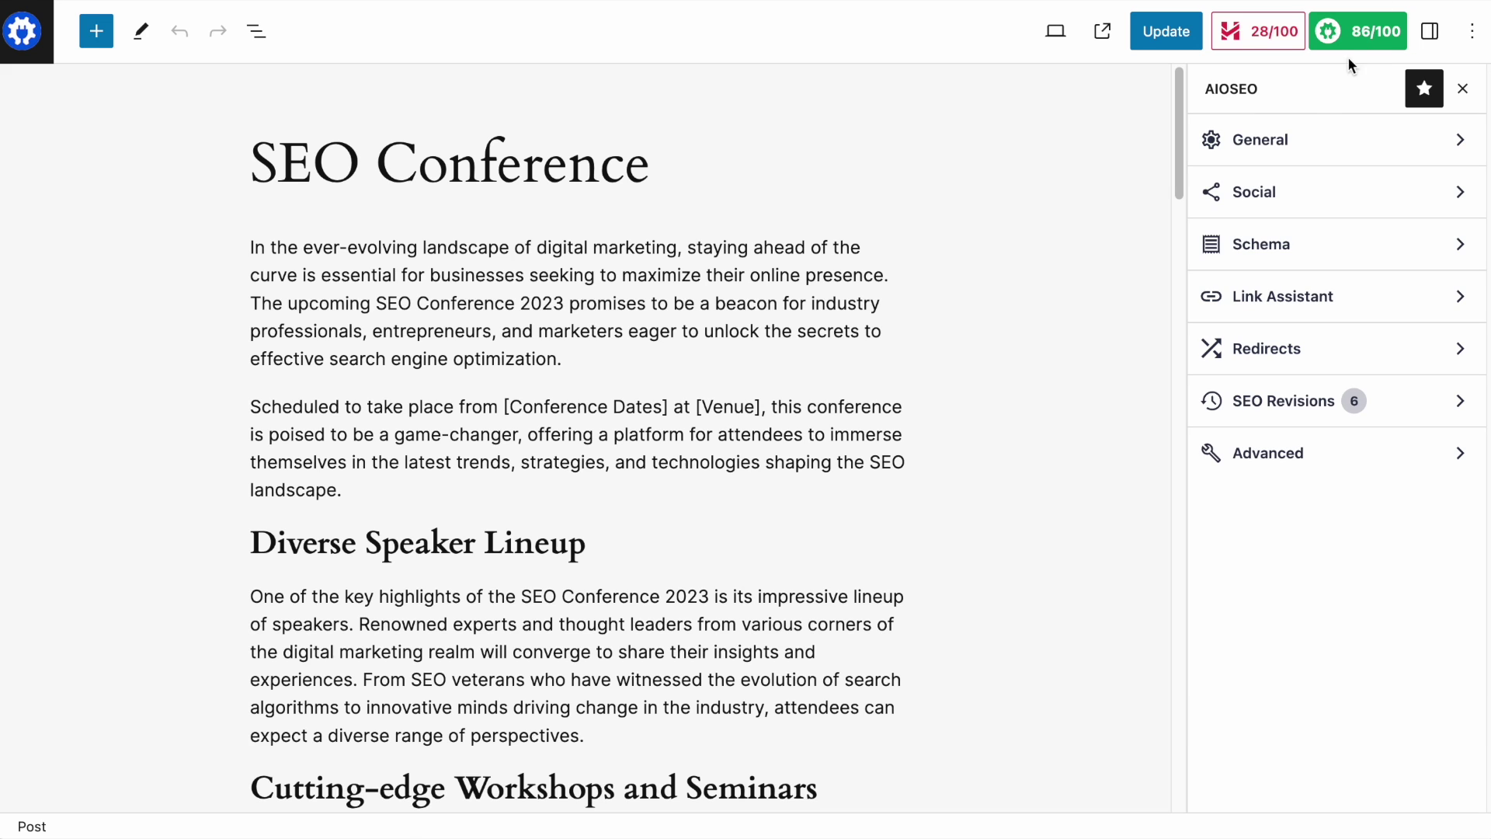
click(1273, 139)
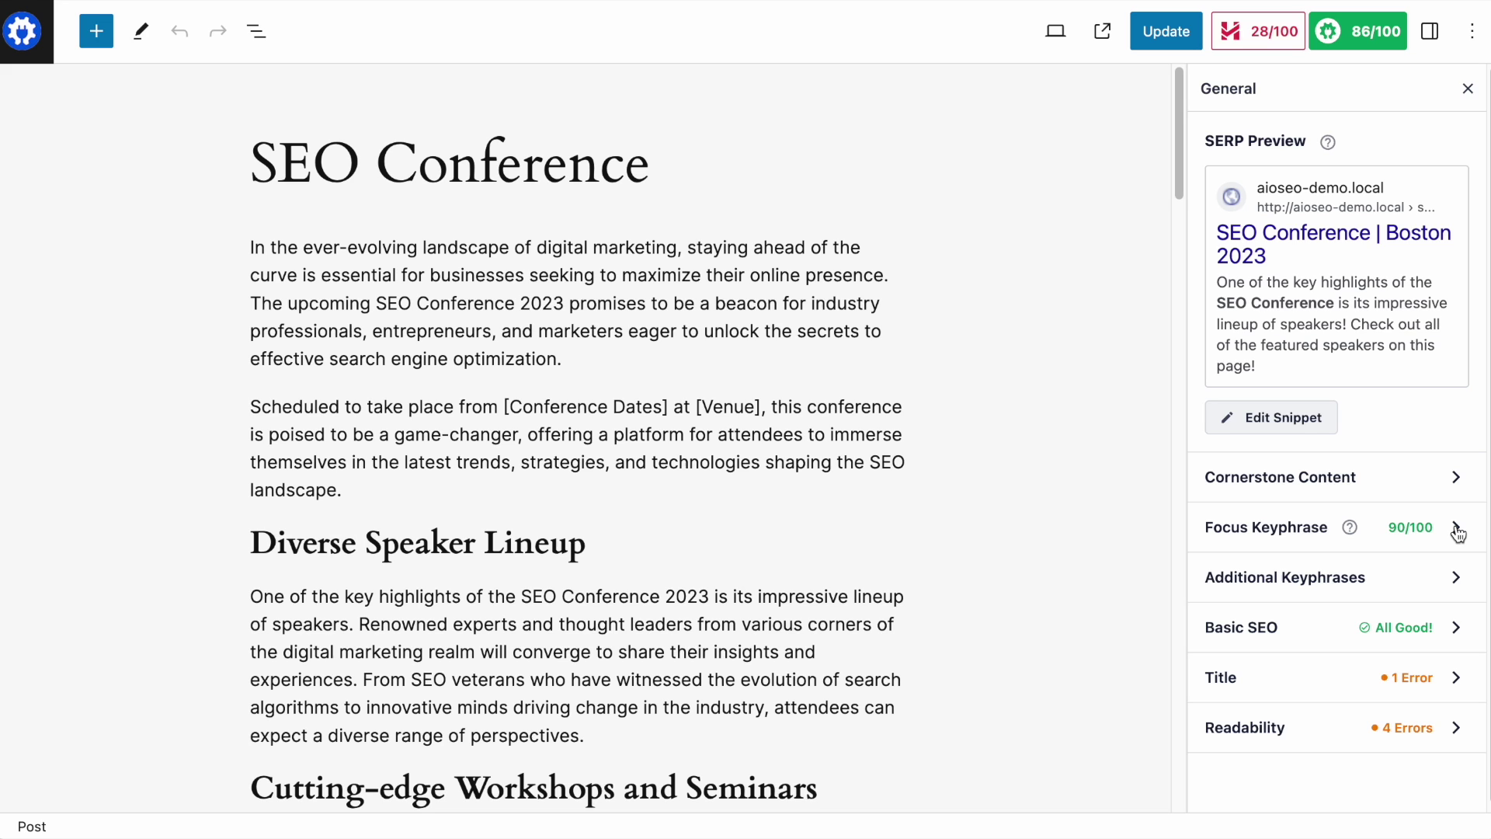
click(1456, 530)
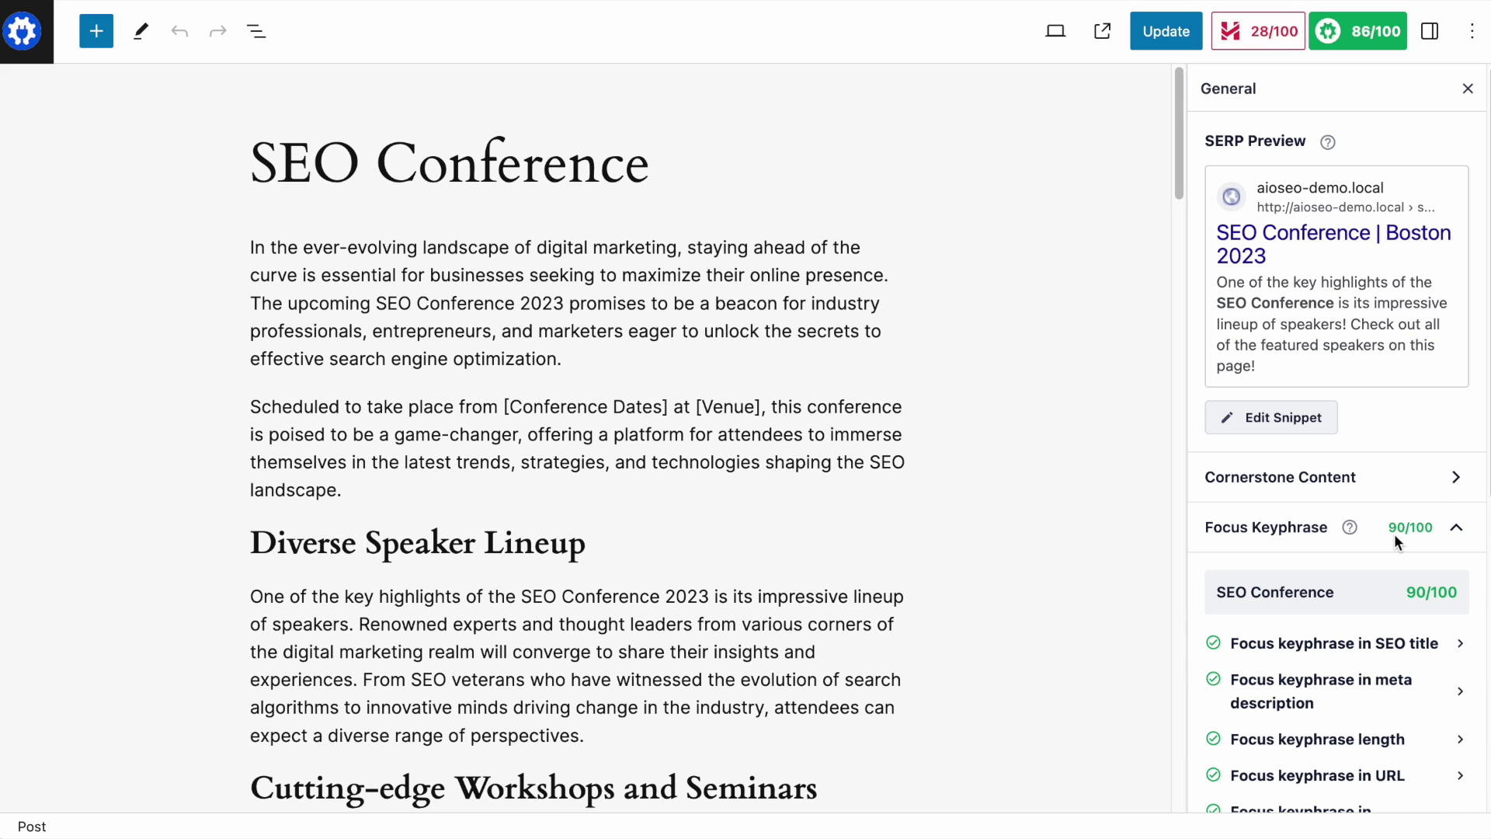
scroll(1394, 533, down, 2)
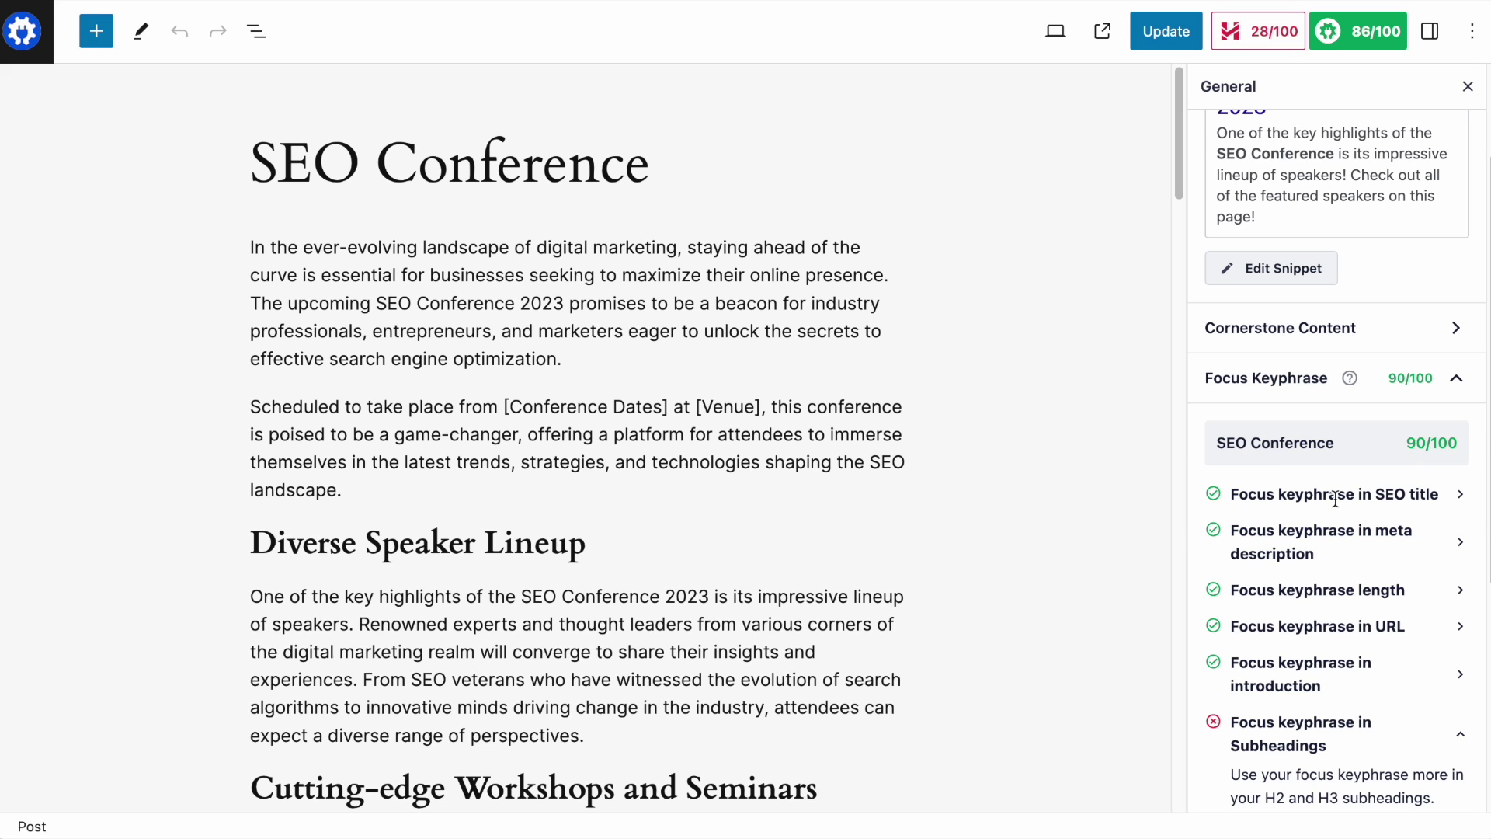
scroll(1334, 499, down, 3)
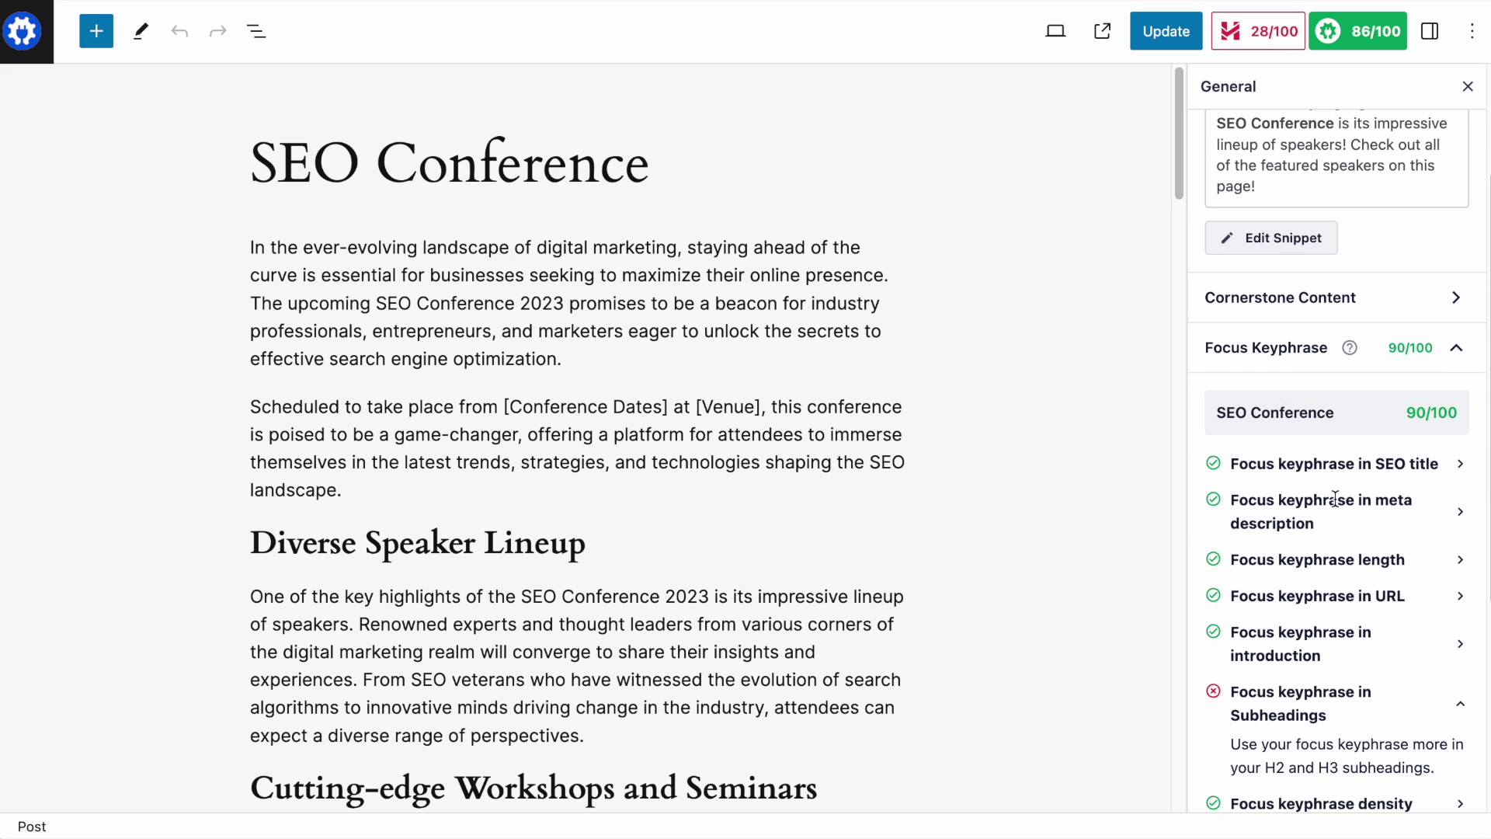
scroll(1255, 439, down, 1)
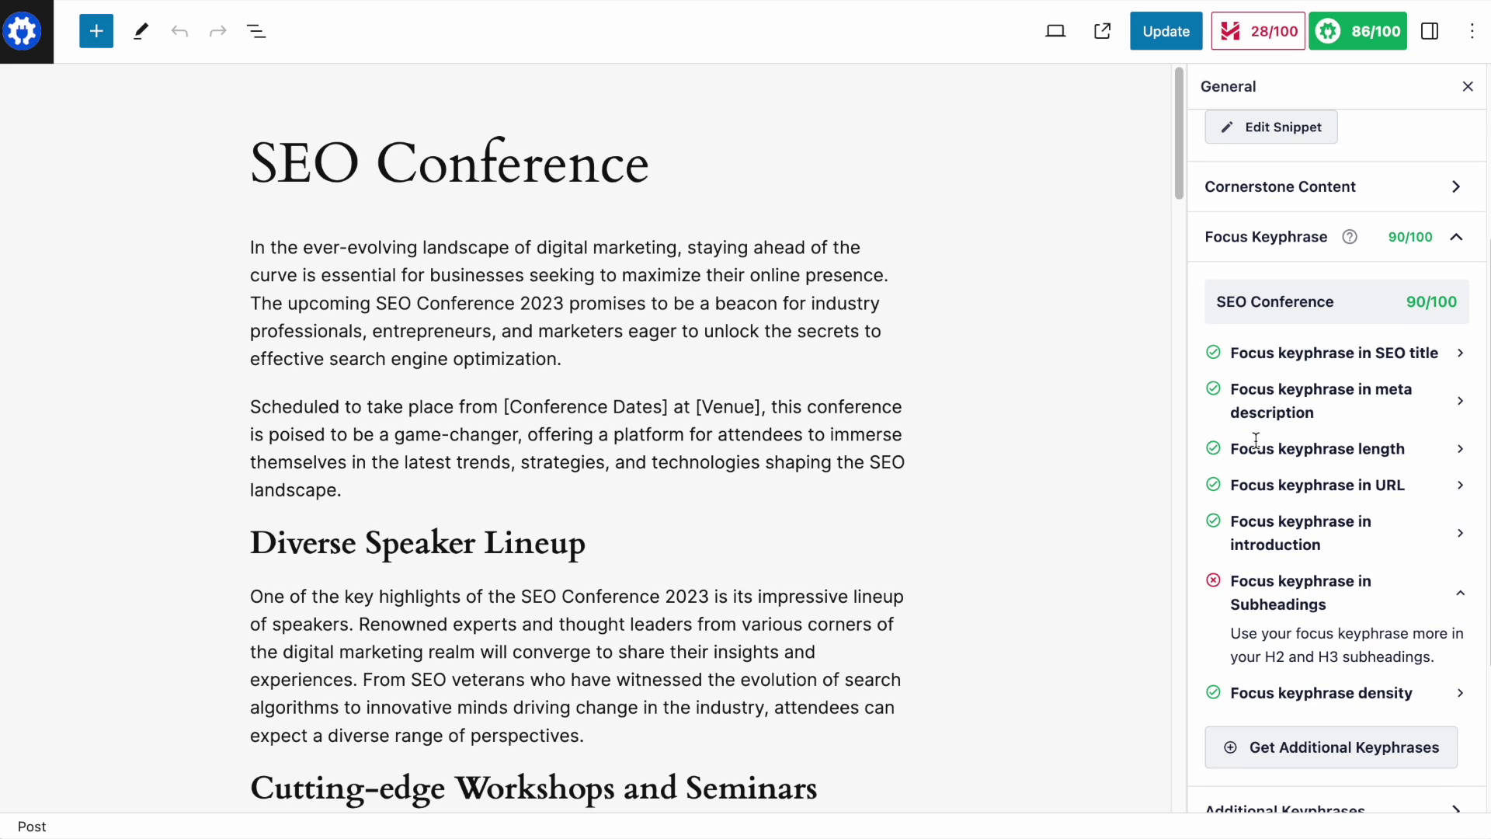
scroll(1343, 455, down, 1)
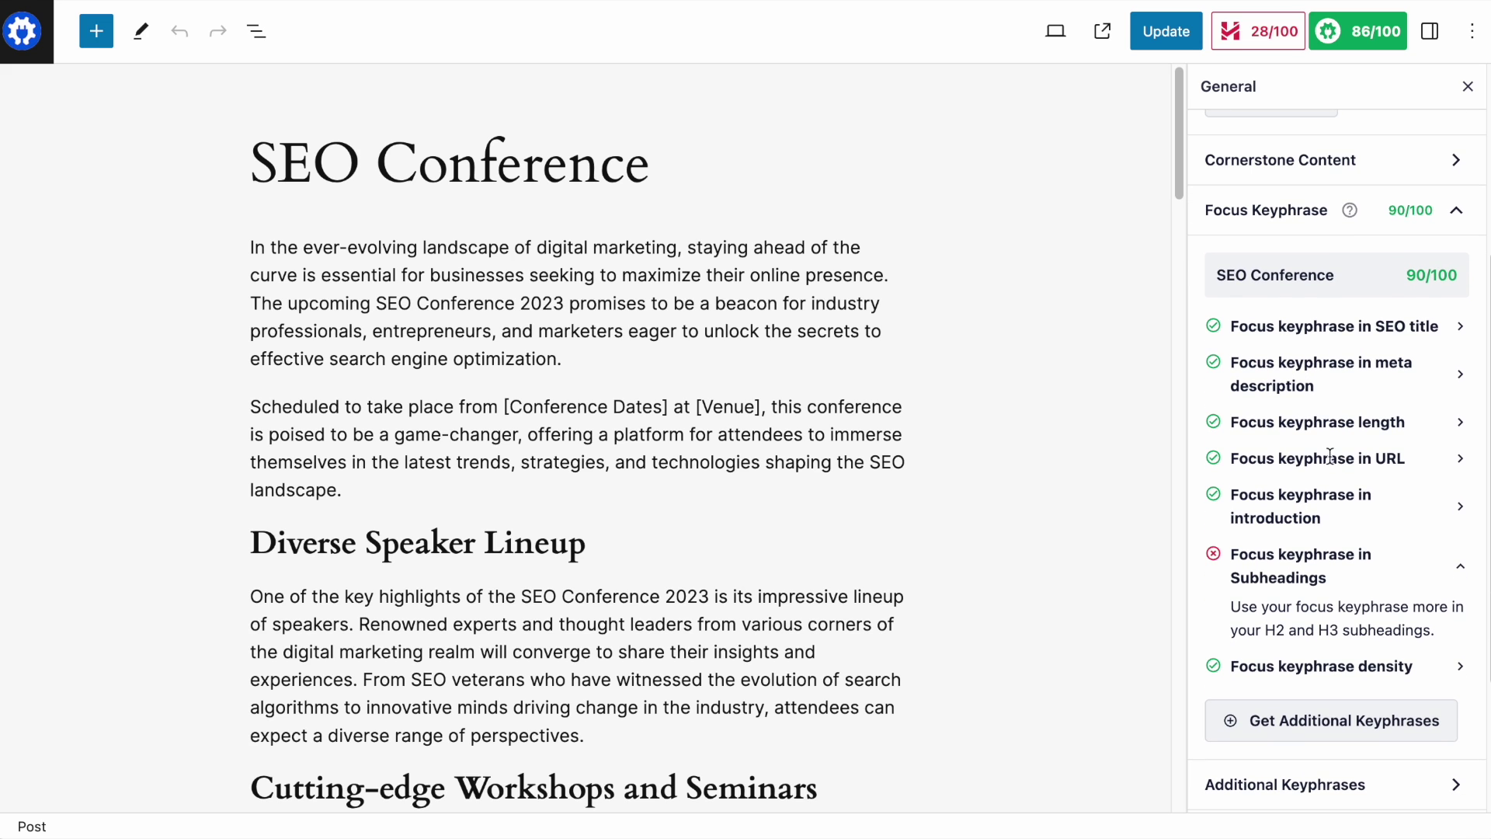
scroll(1310, 456, down, 1)
scroll(1309, 456, down, 1)
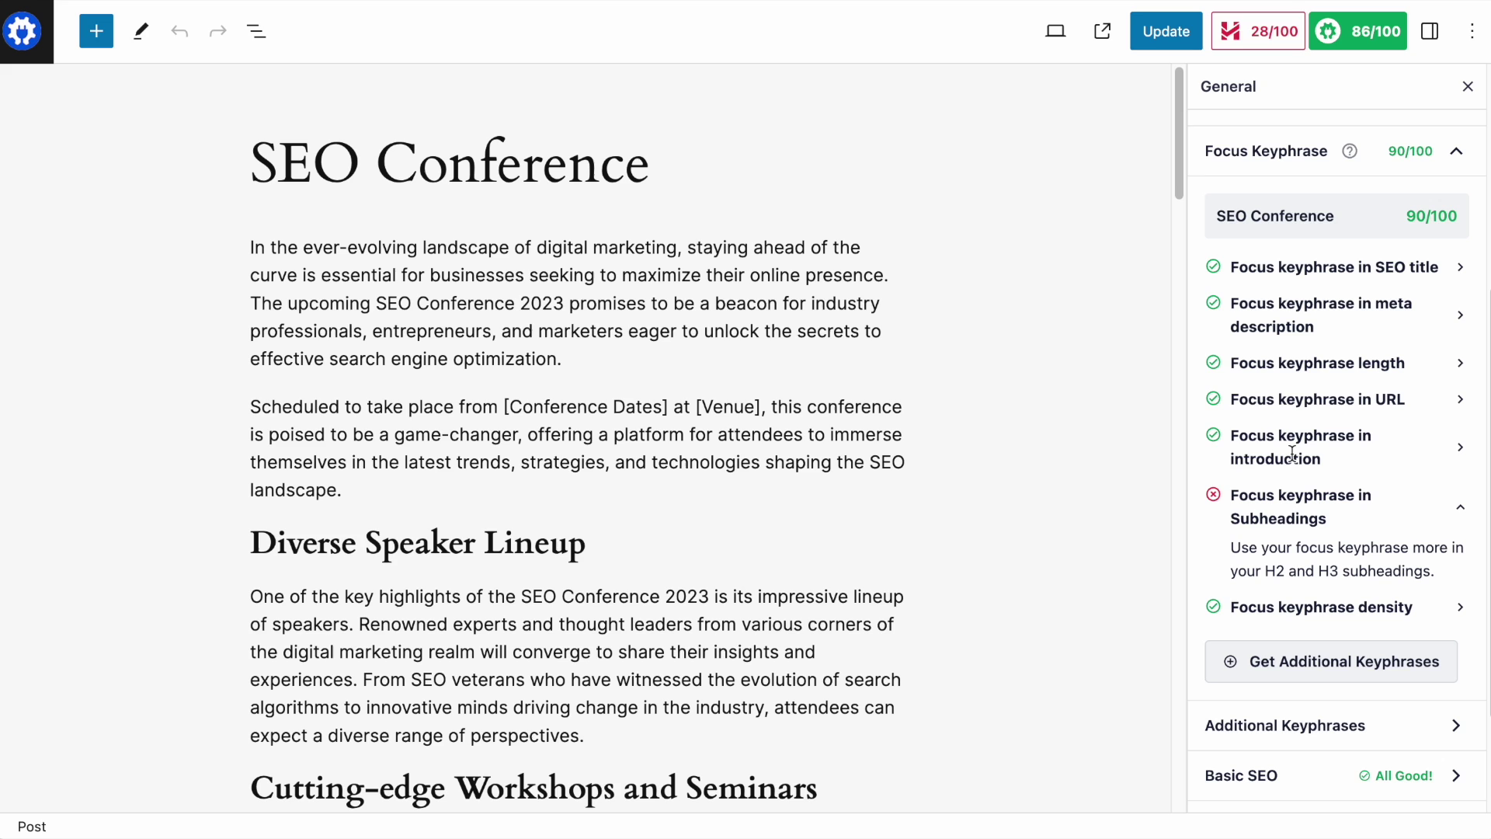
scroll(1292, 453, down, 1)
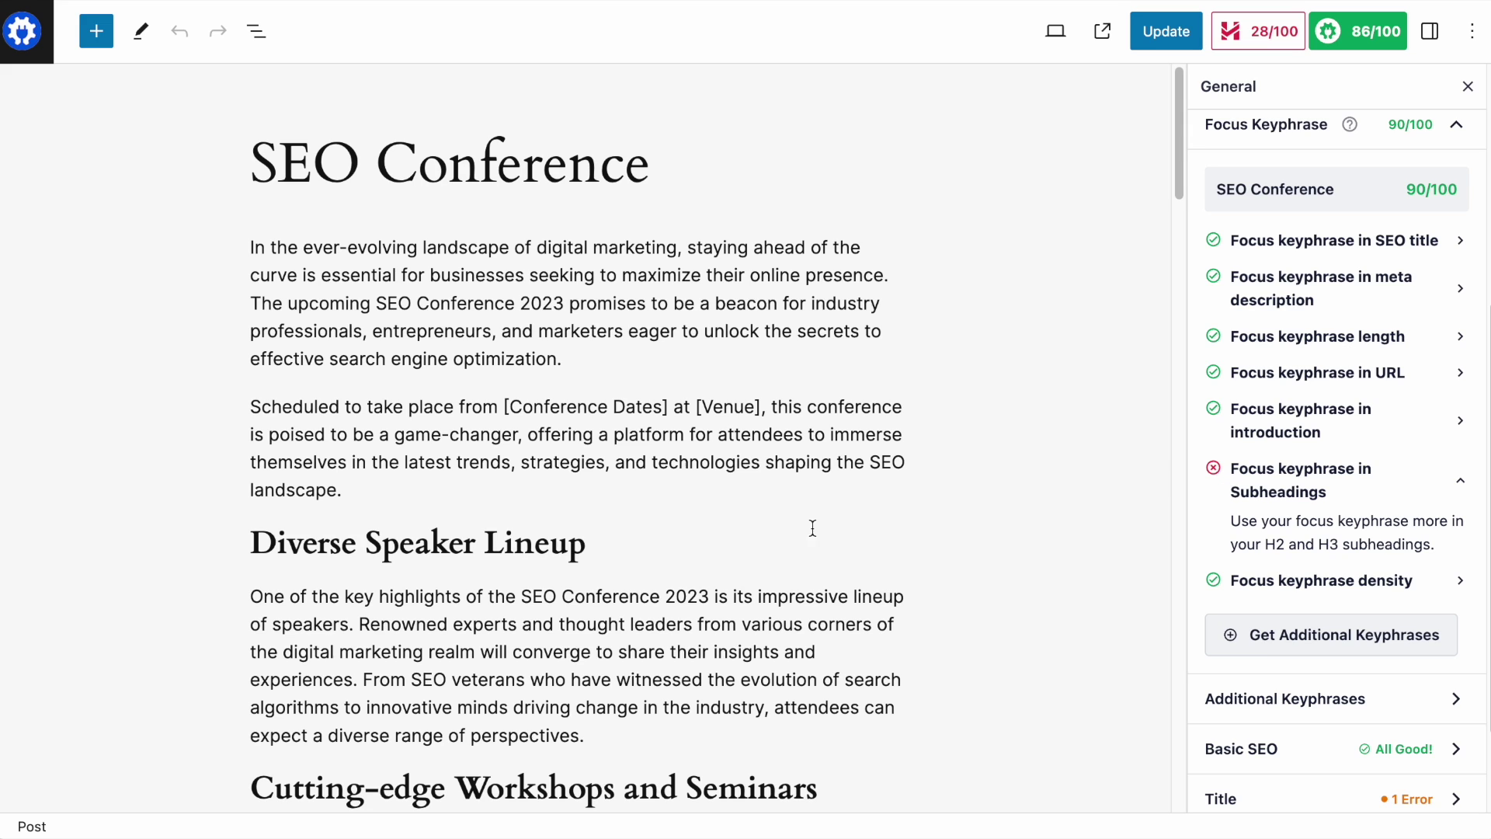
- Append 'At Our SEO Conference' to Diverse Speaker Lineup and prefix Exhibition Showcase with 'SEO Conference'
click(634, 540)
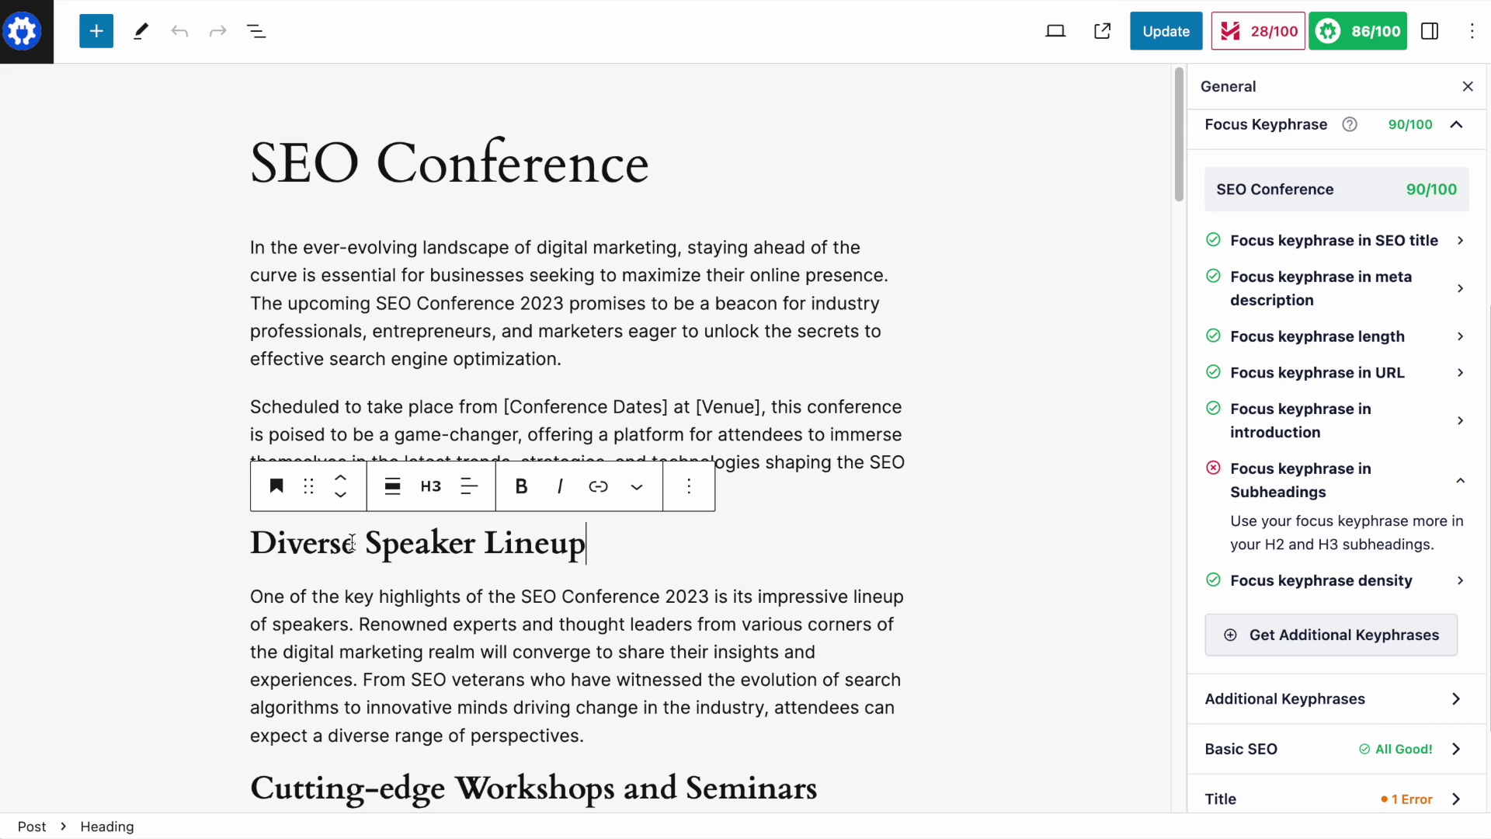
text(At Our )
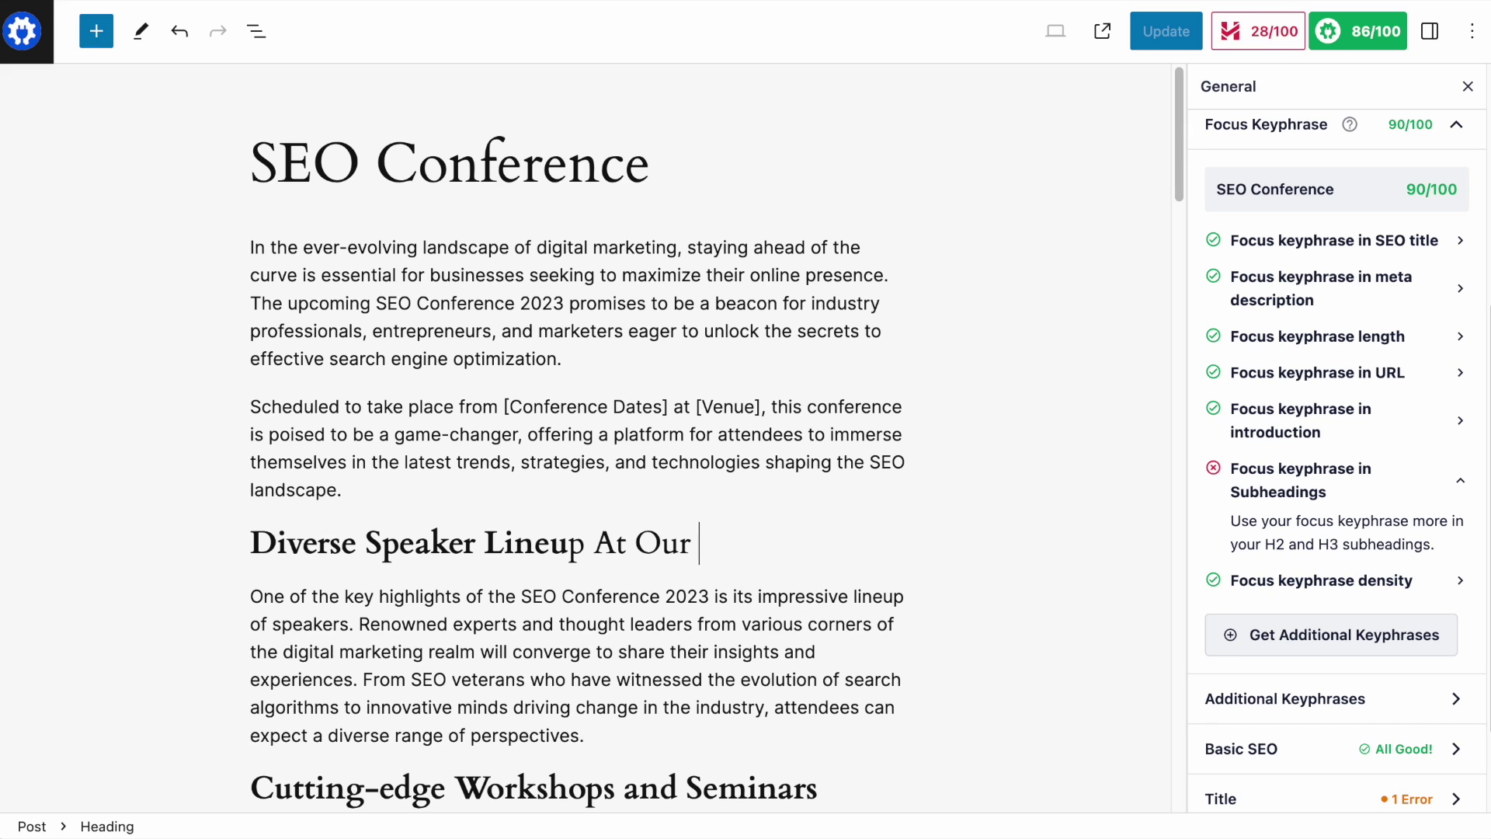
text(SEO Conference)
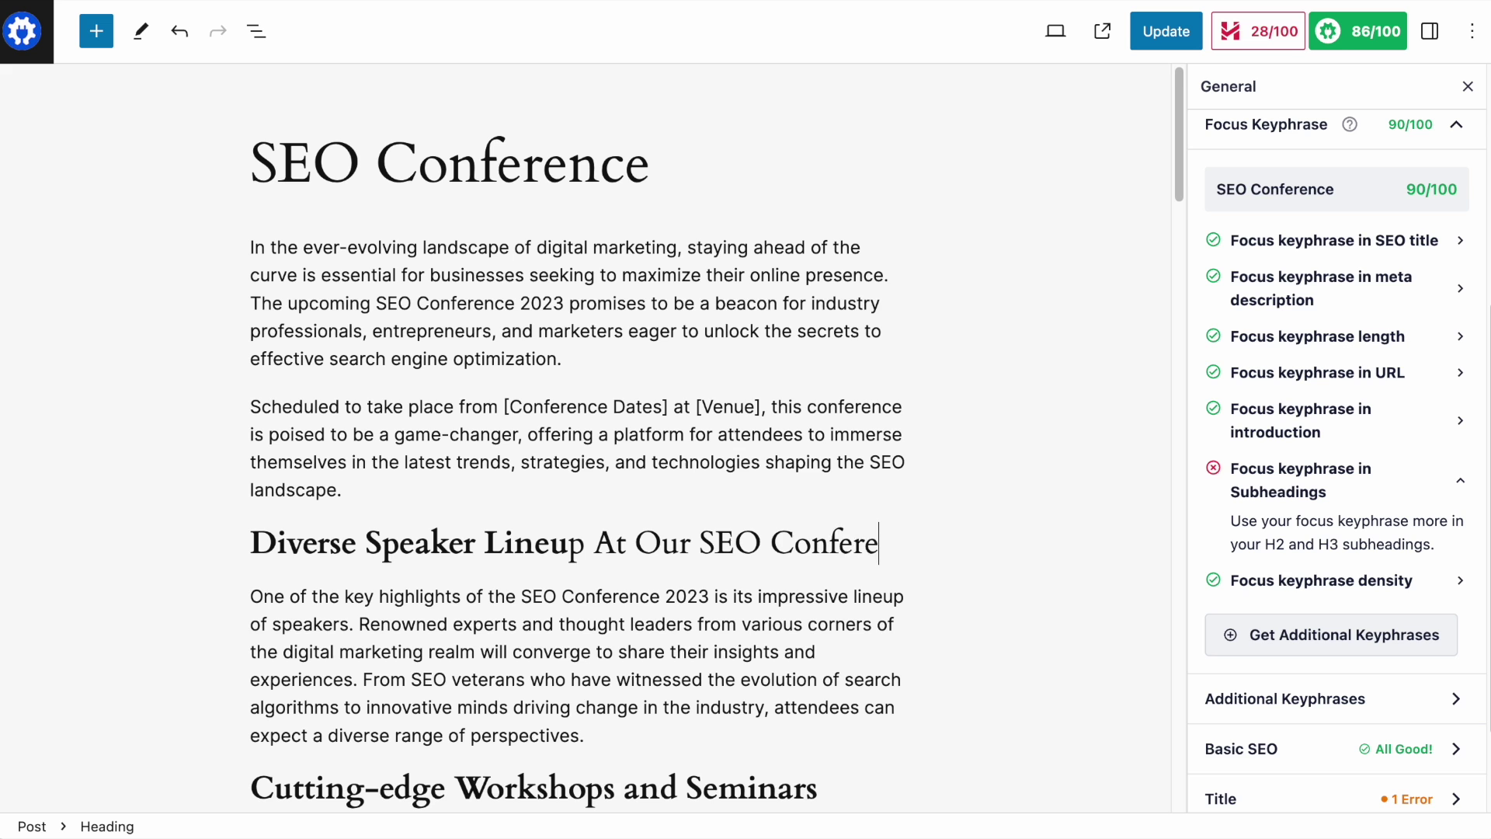
click(732, 396)
scroll(732, 396, down, 10)
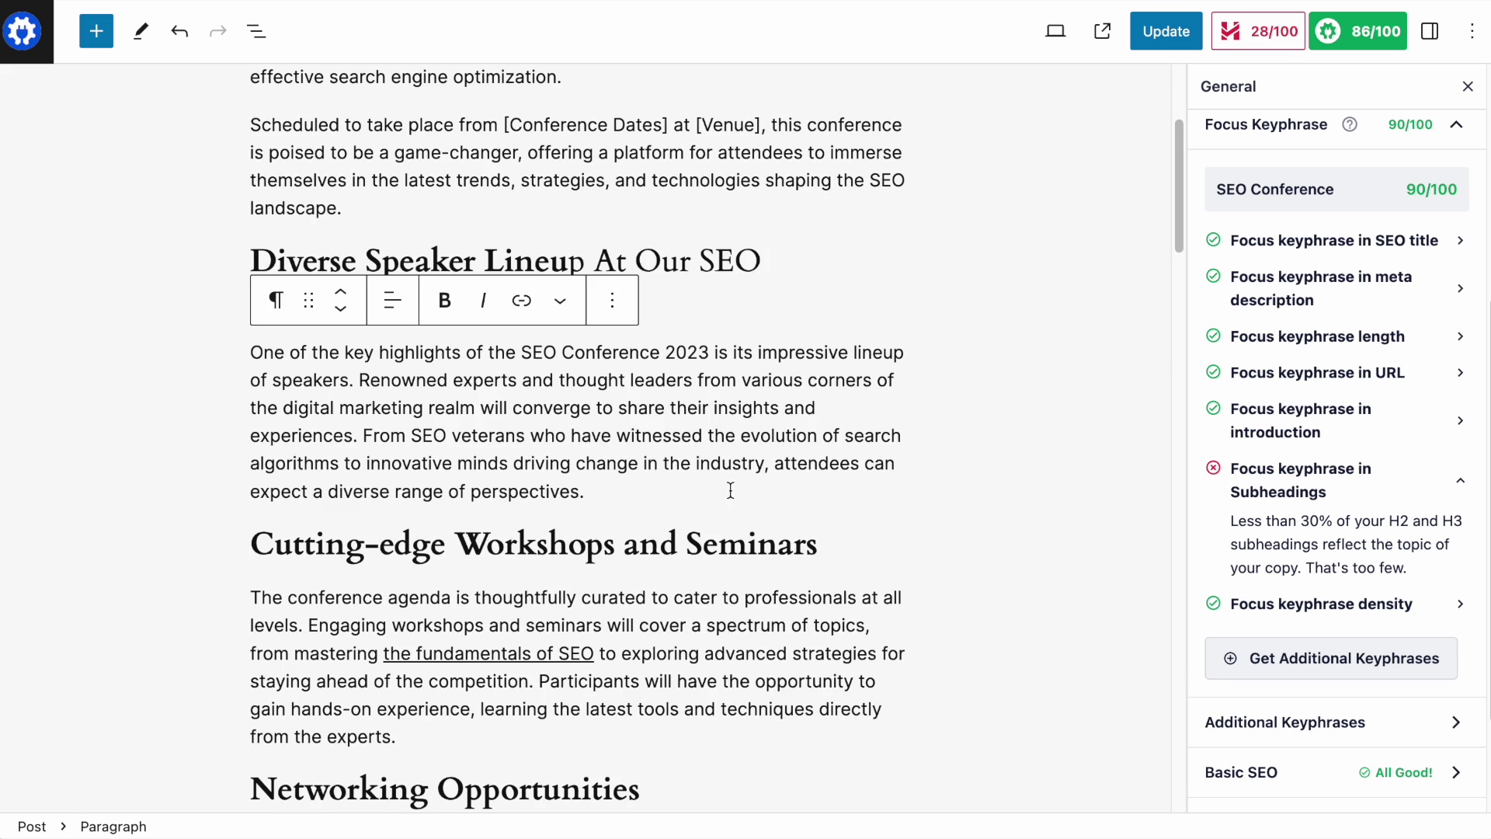
click(593, 375)
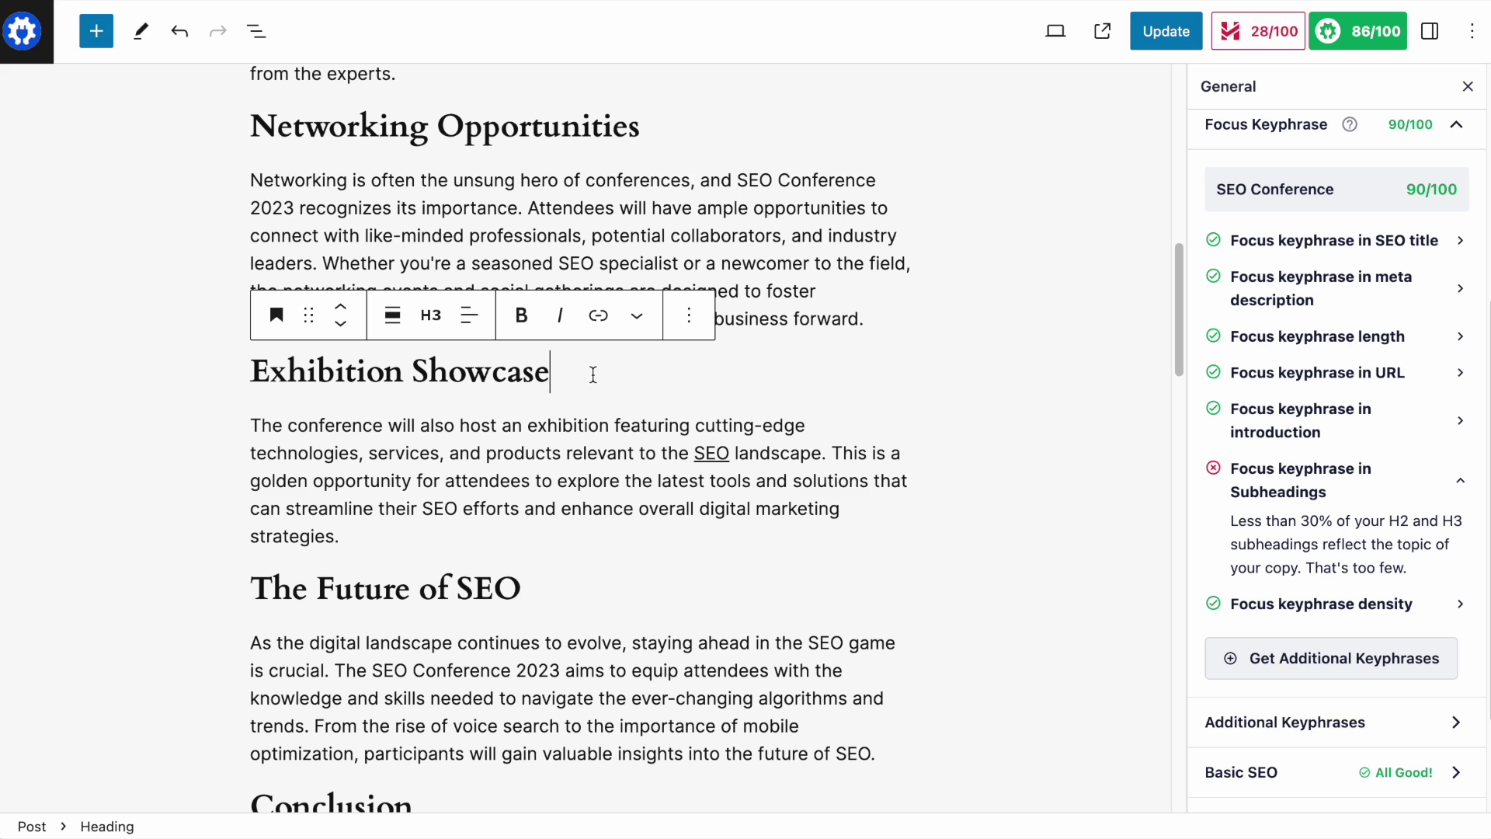
click(253, 369)
text(SEO Conference)
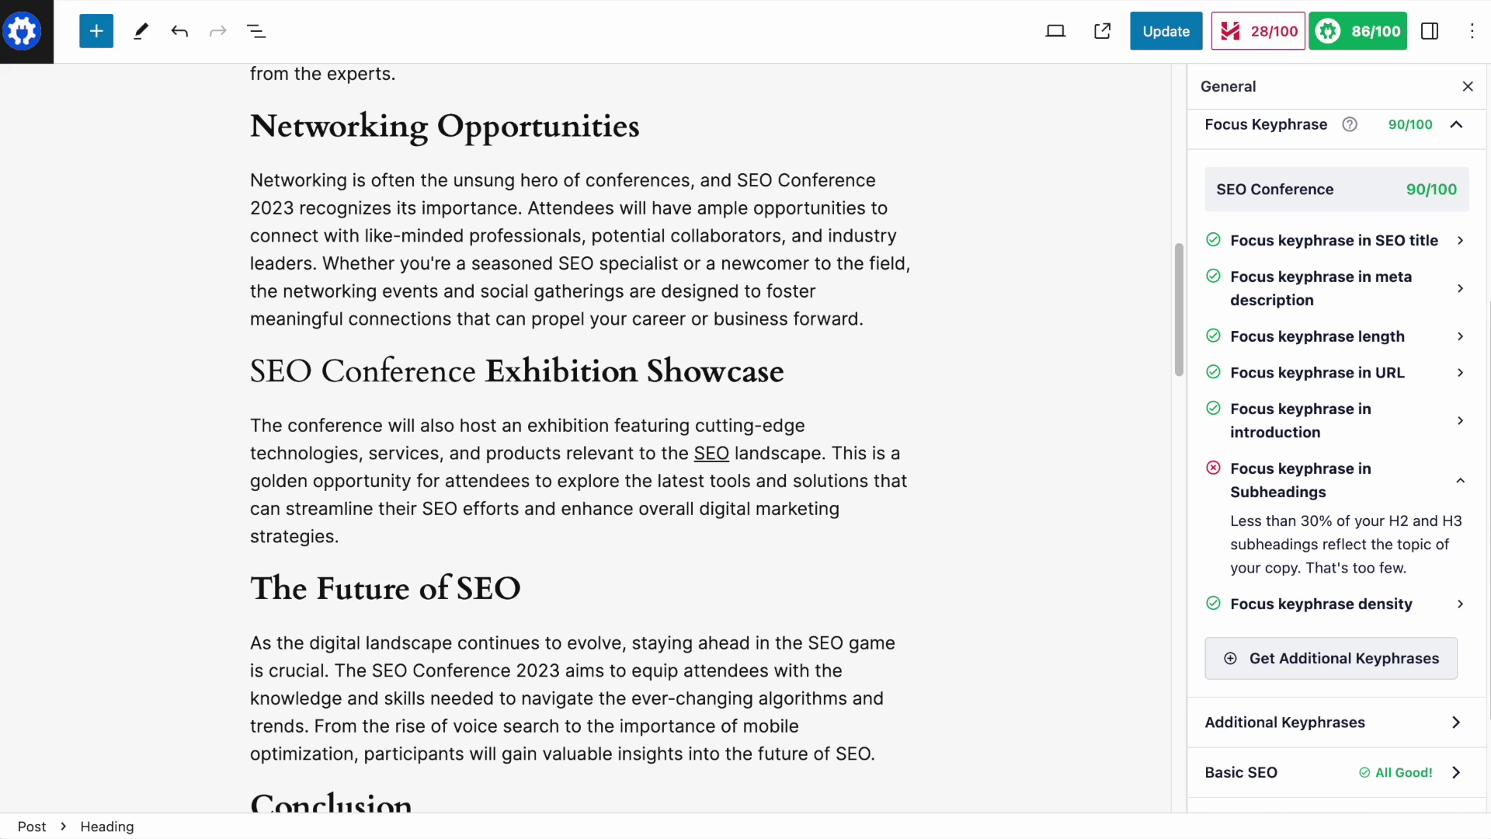
click(654, 480)
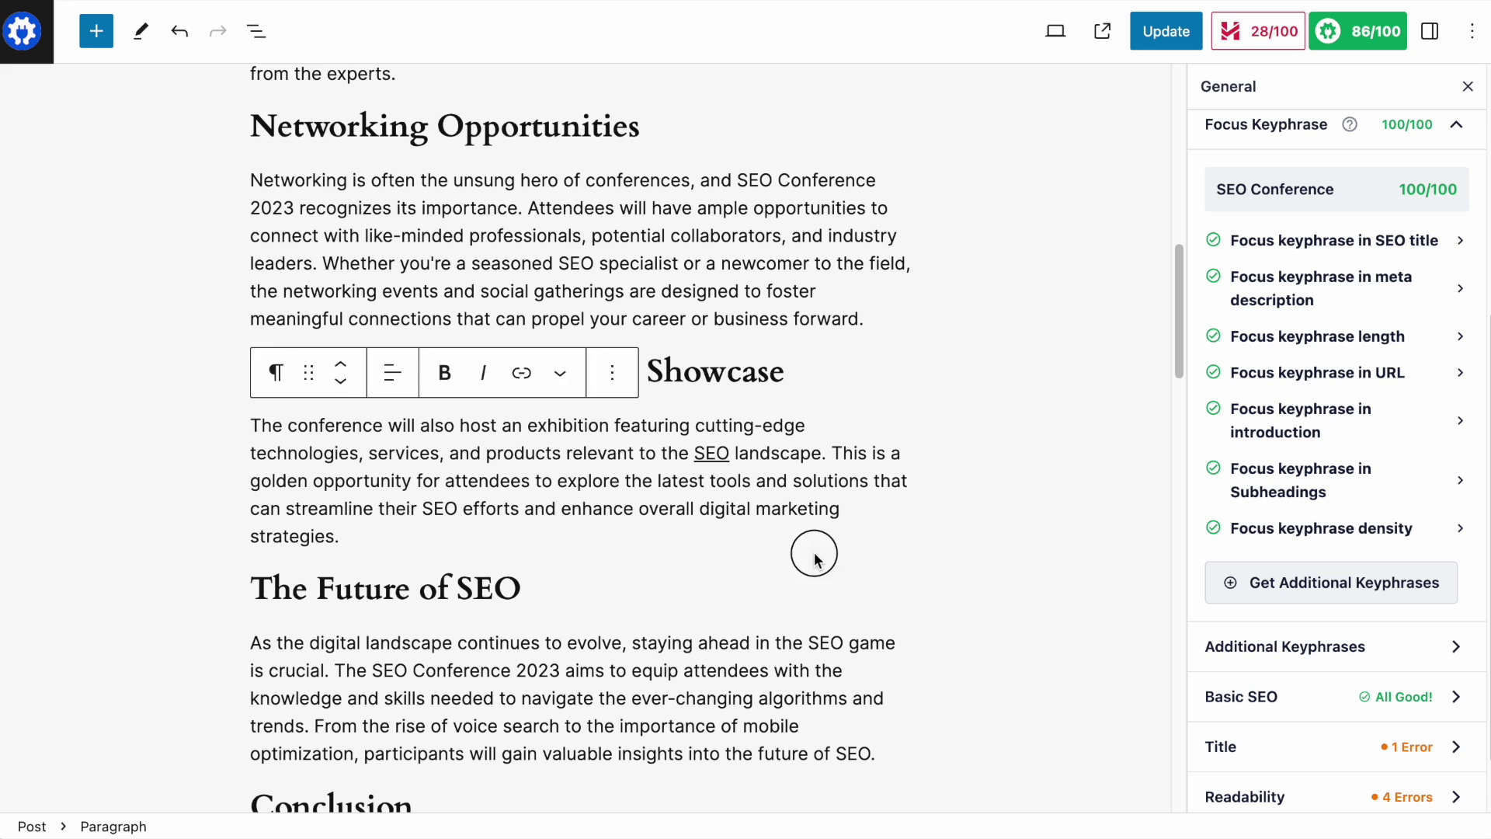
click(807, 582)
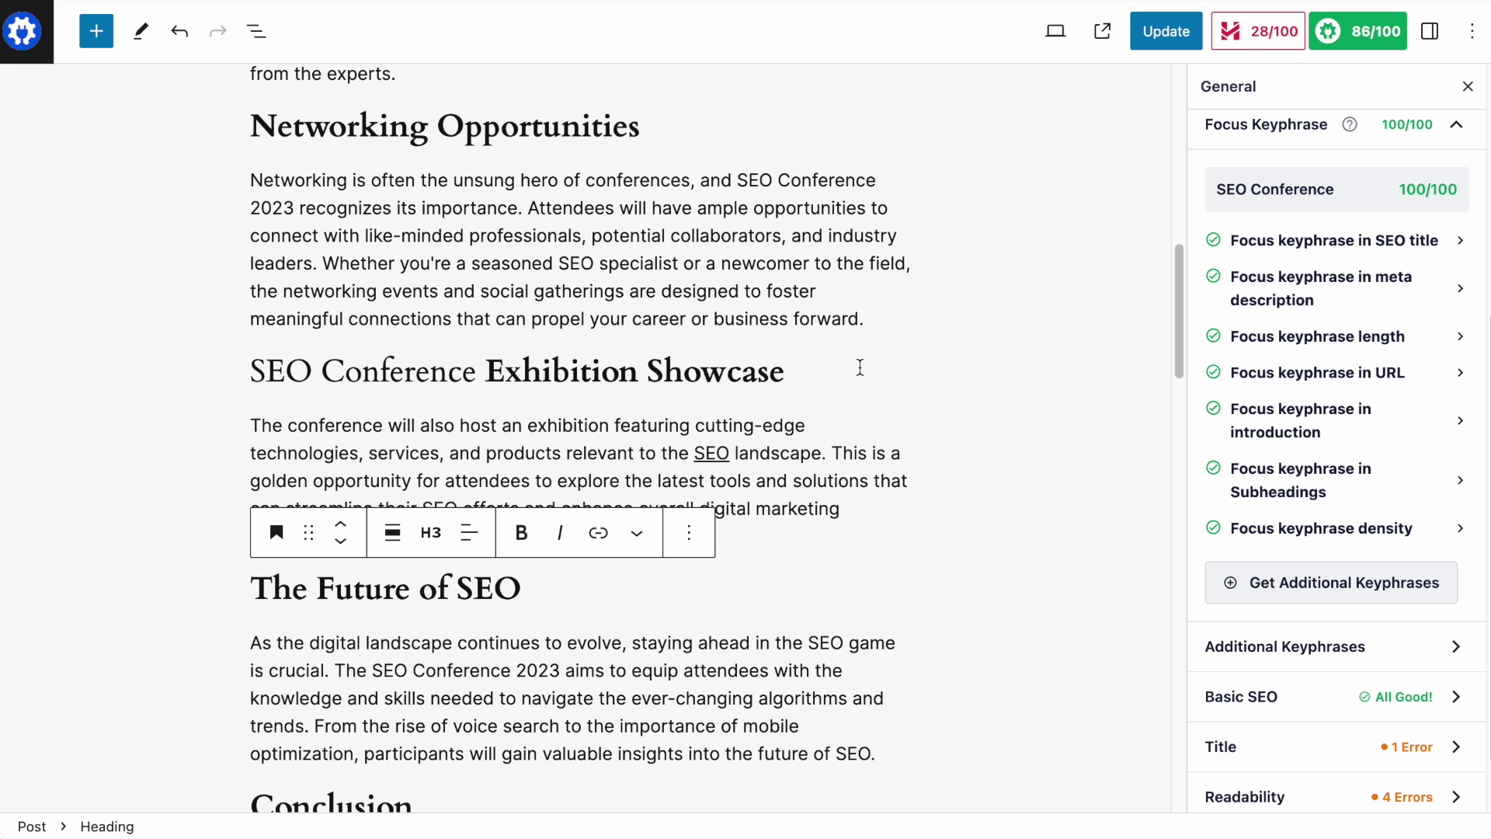
scroll(860, 367, up, 10)
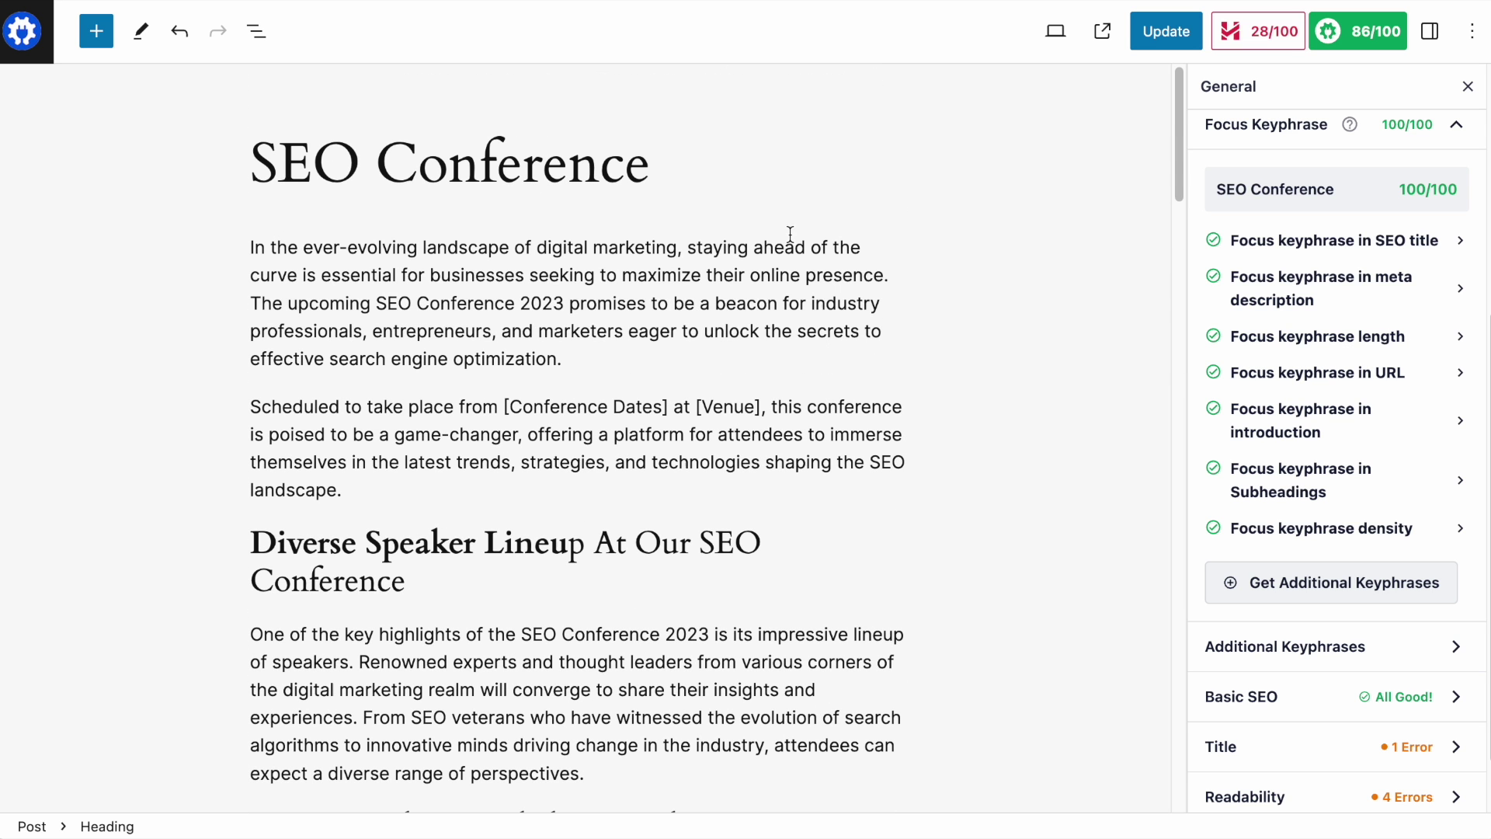
- Update the SEO Conference post and return to All Posts, showing Woodworking Course at 77/100
click(1160, 39)
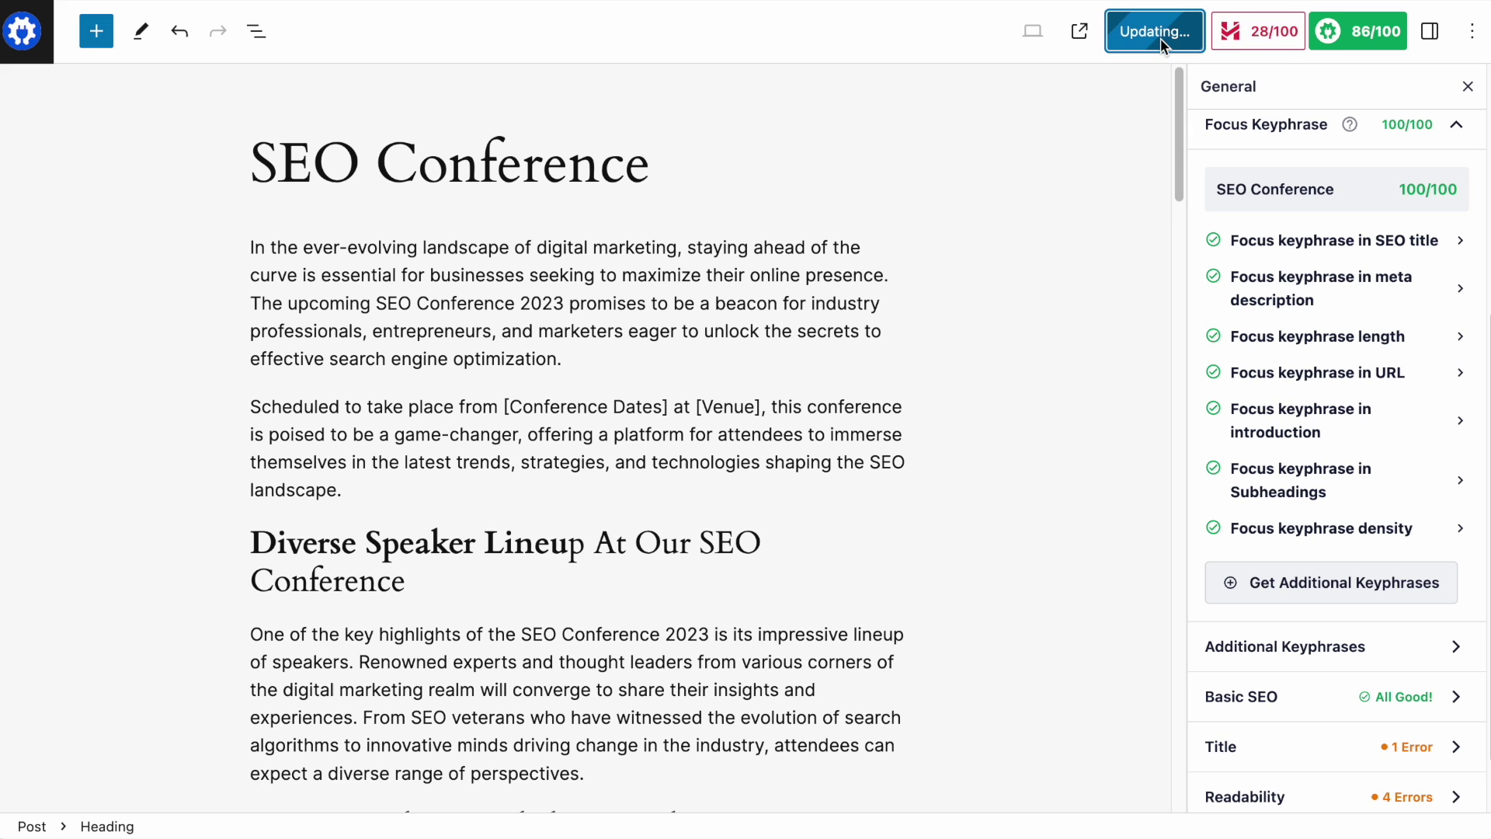
click(27, 40)
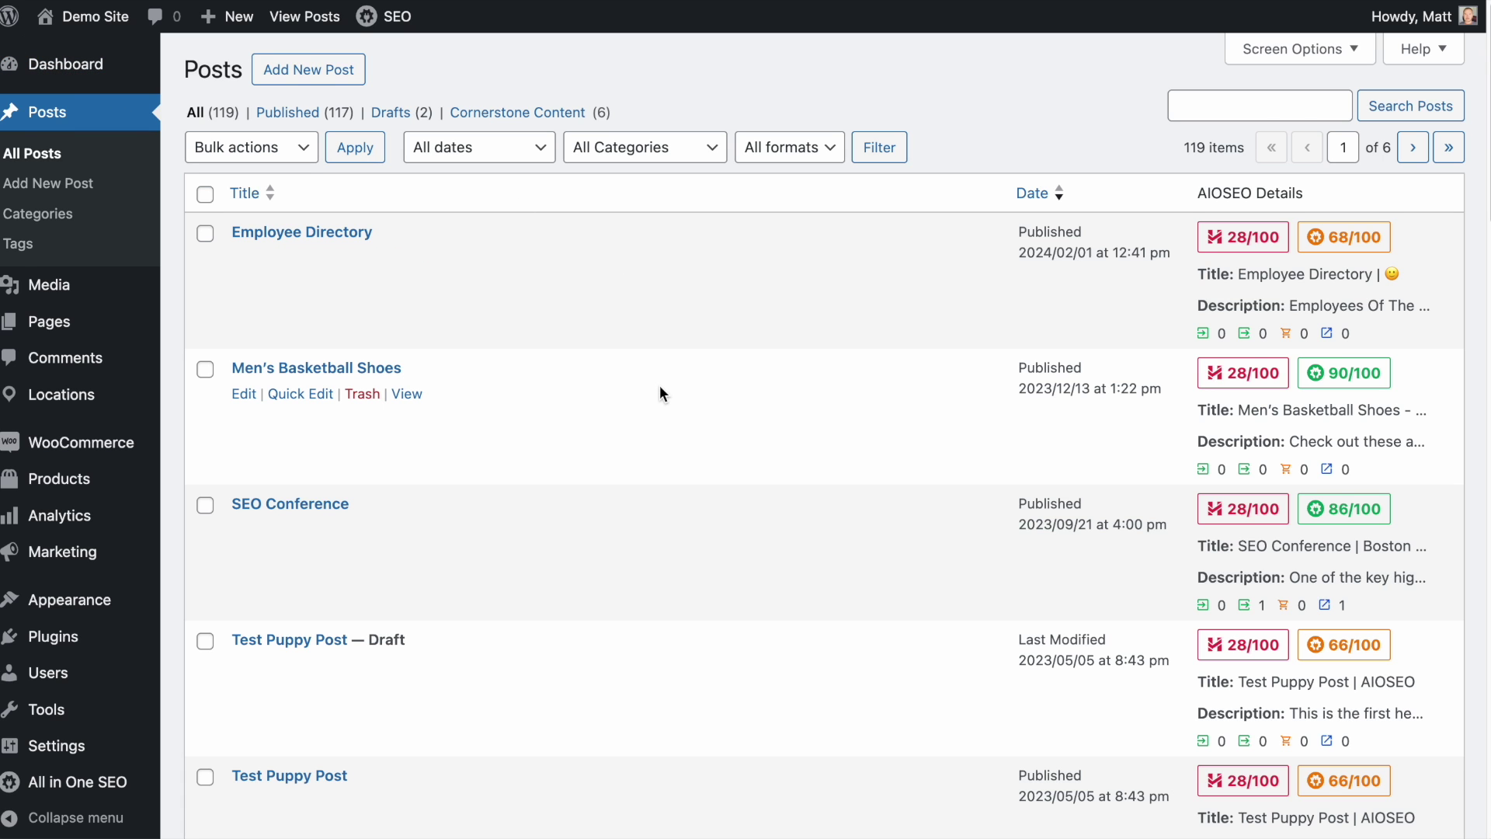
scroll(659, 386, down, 6)
scroll(659, 393, down, 5)
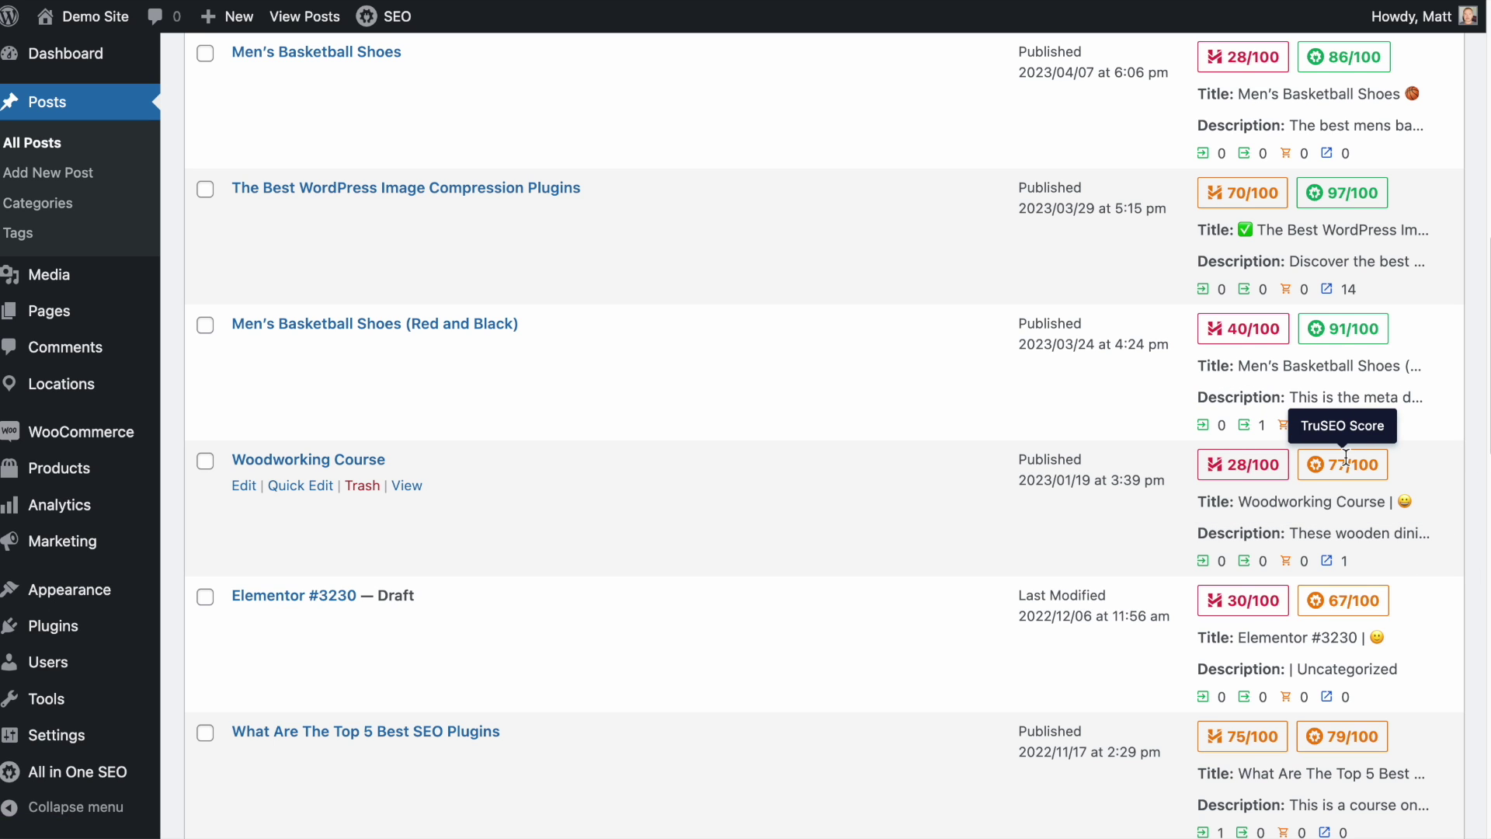
- Open the Woodworking Course post's AIOSEO General settings and expand the focus keyphrase checks
click(336, 464)
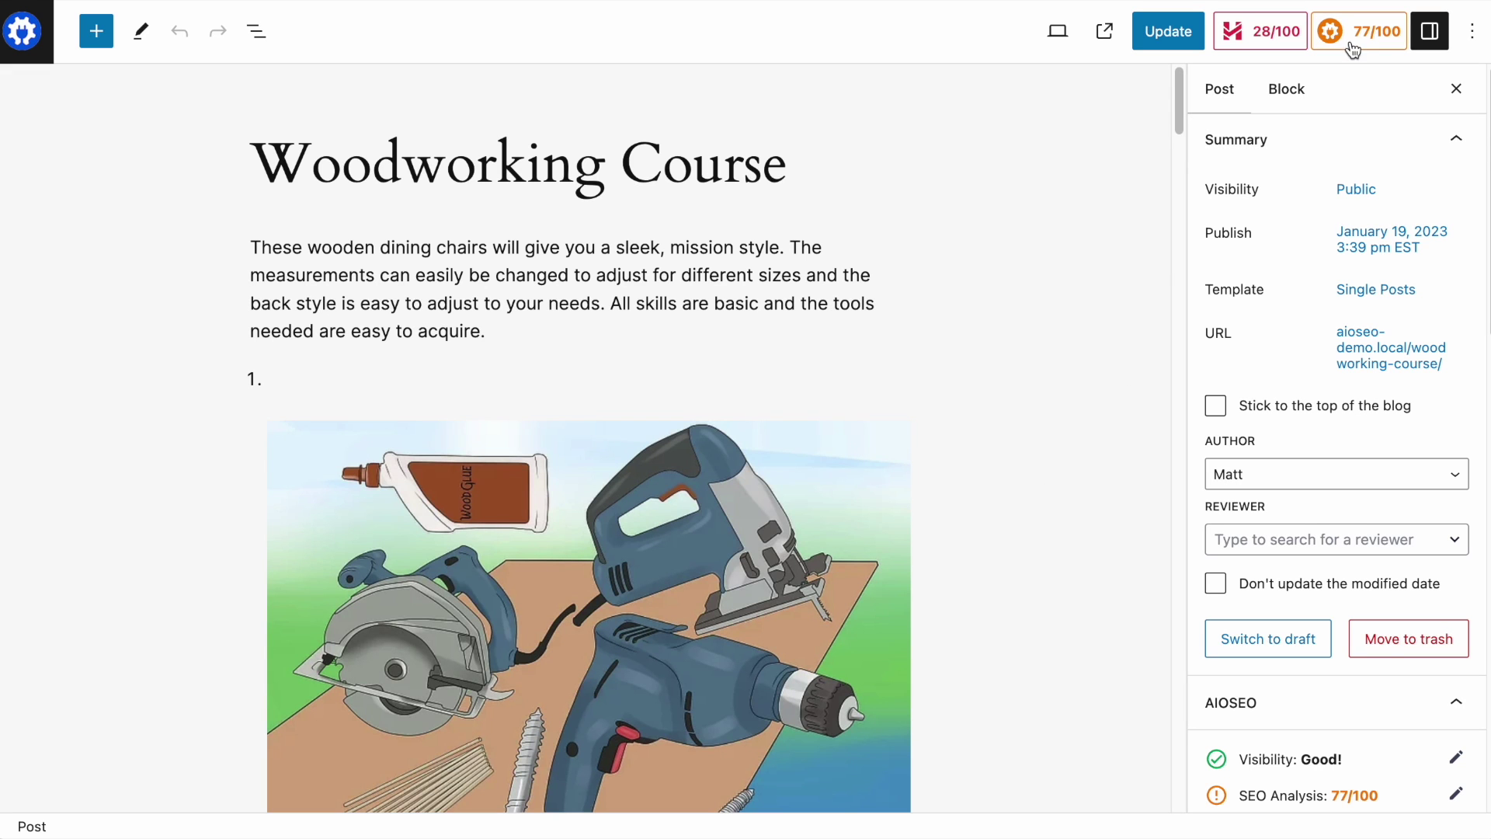
click(1358, 39)
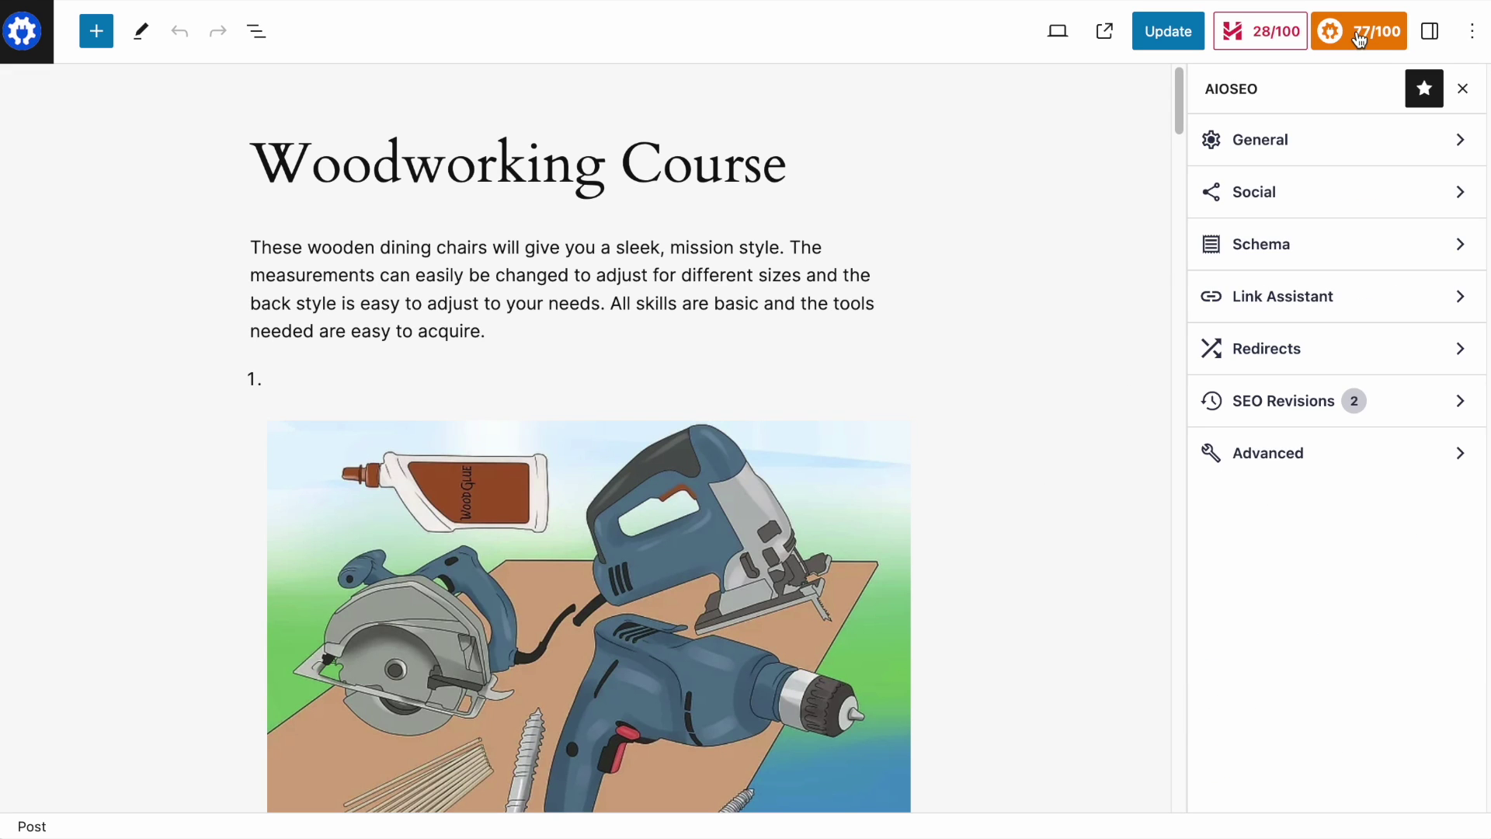
click(1457, 145)
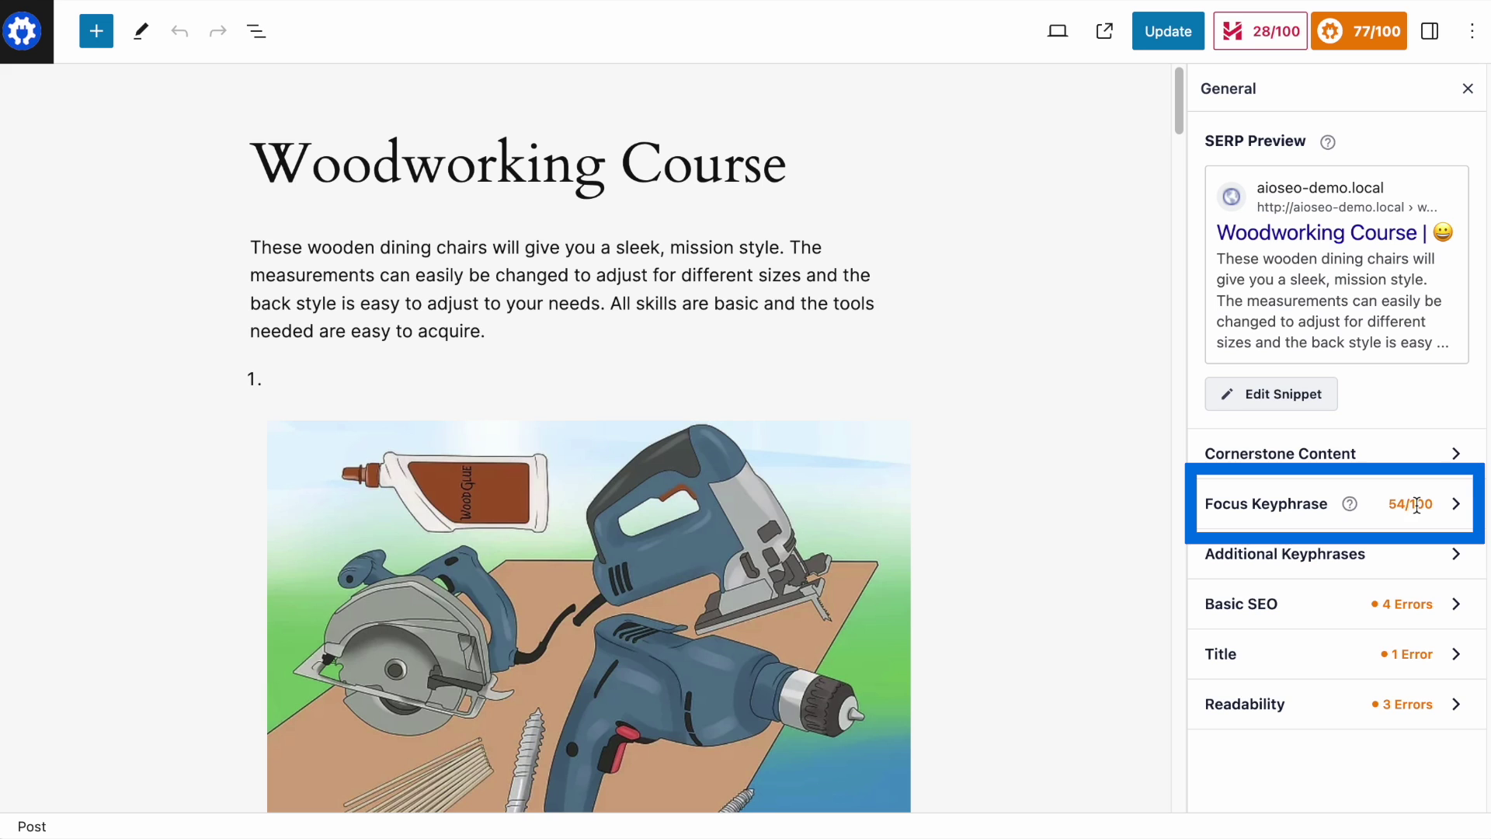
click(1456, 503)
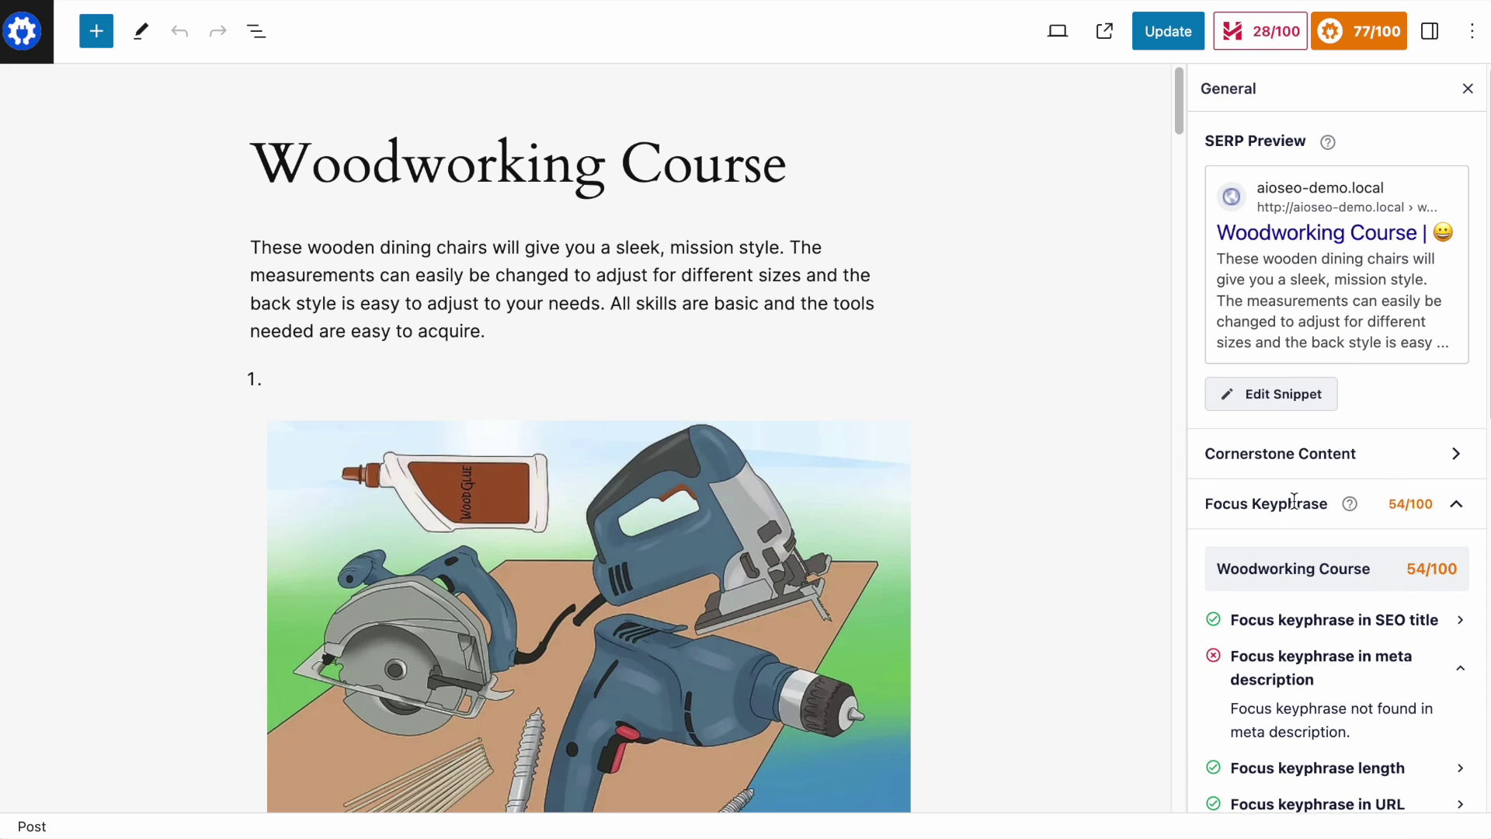
scroll(1294, 499, down, 2)
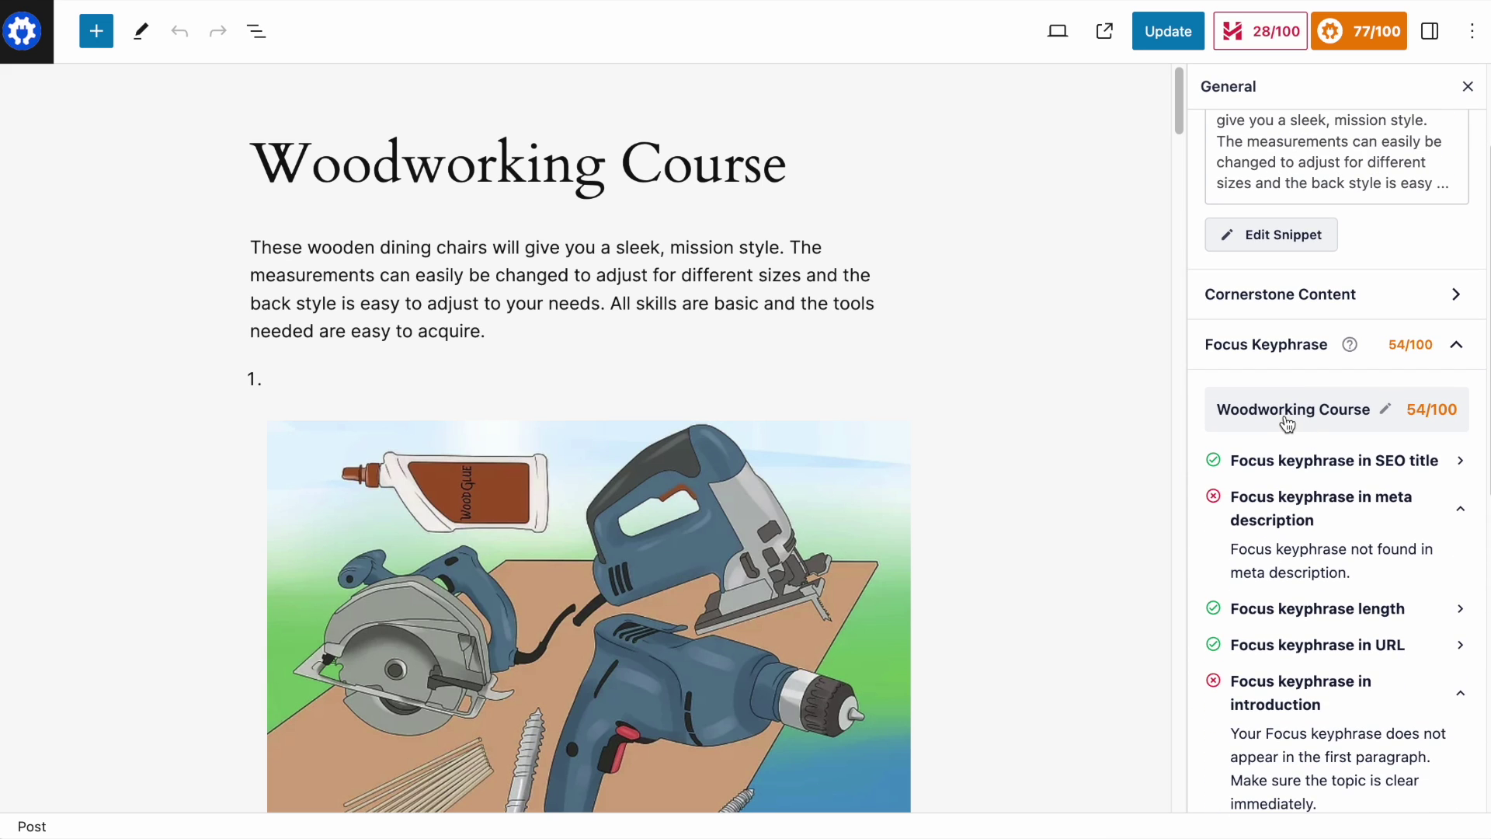
- Replace the old focus keyphrase with a newly added 'Woodworking Course'
click(1385, 409)
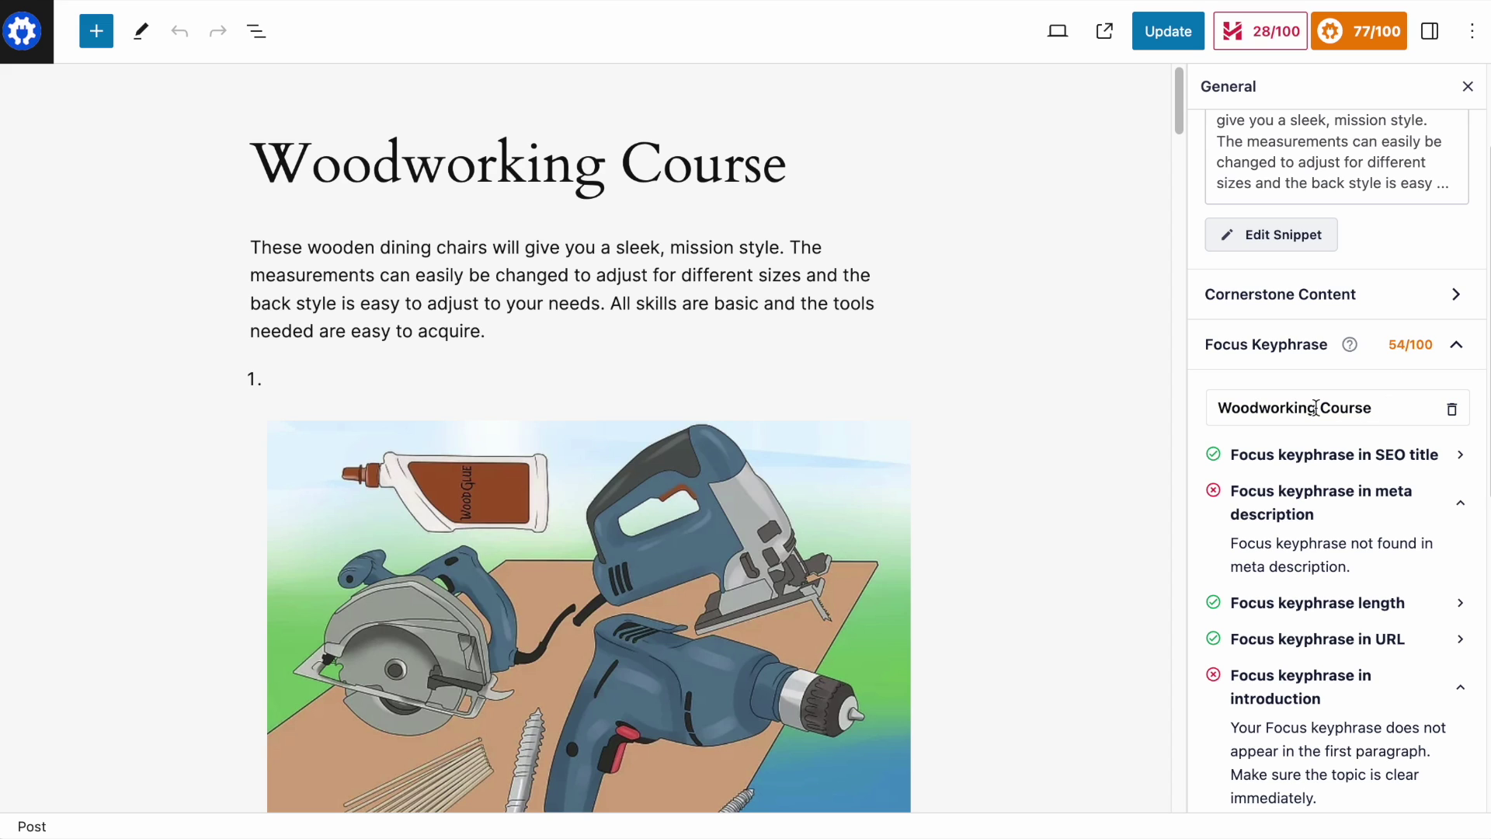
click(1452, 411)
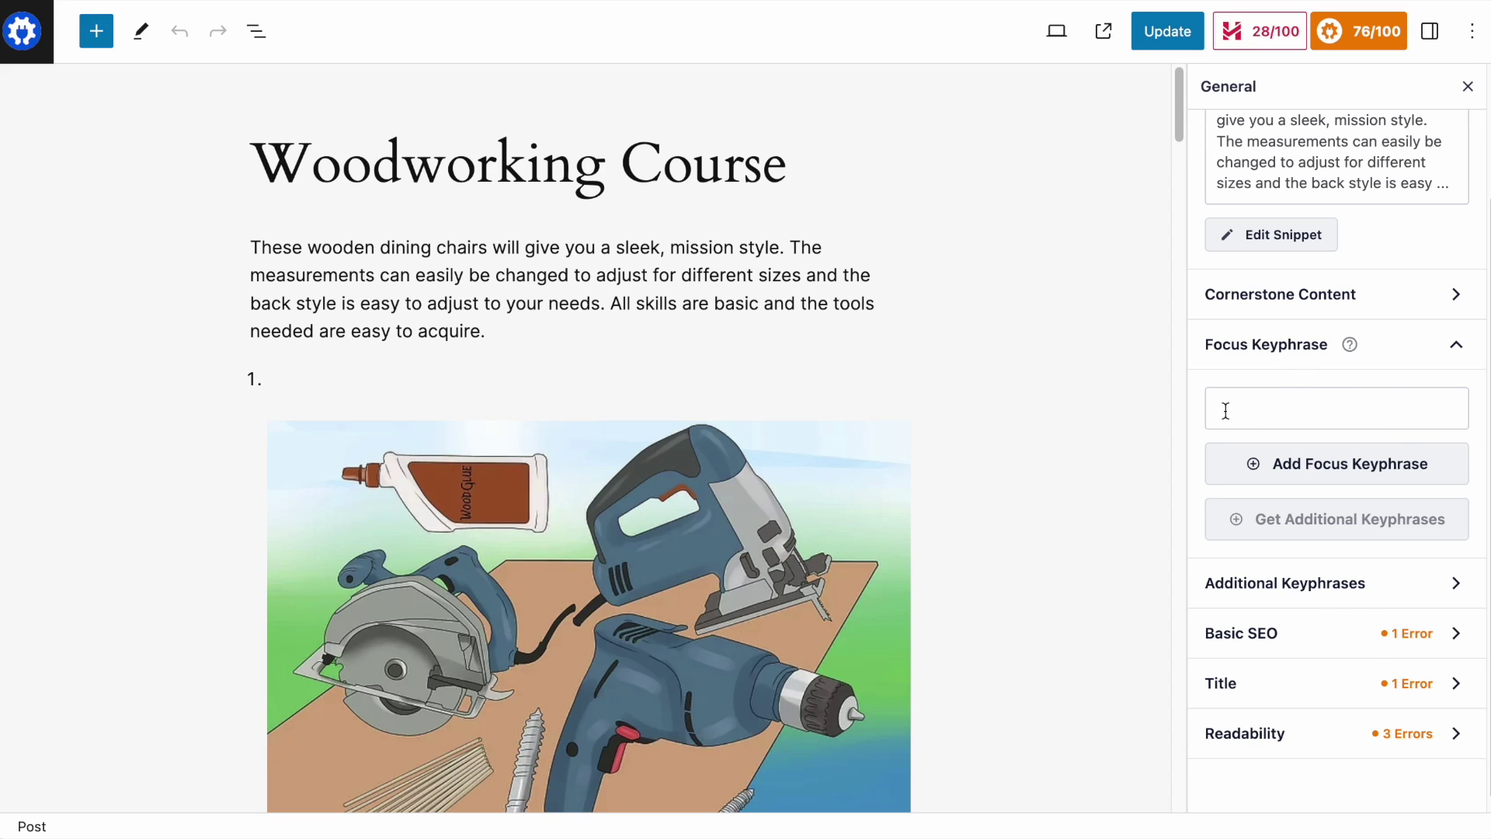
click(1301, 411)
text(Woodworking Course)
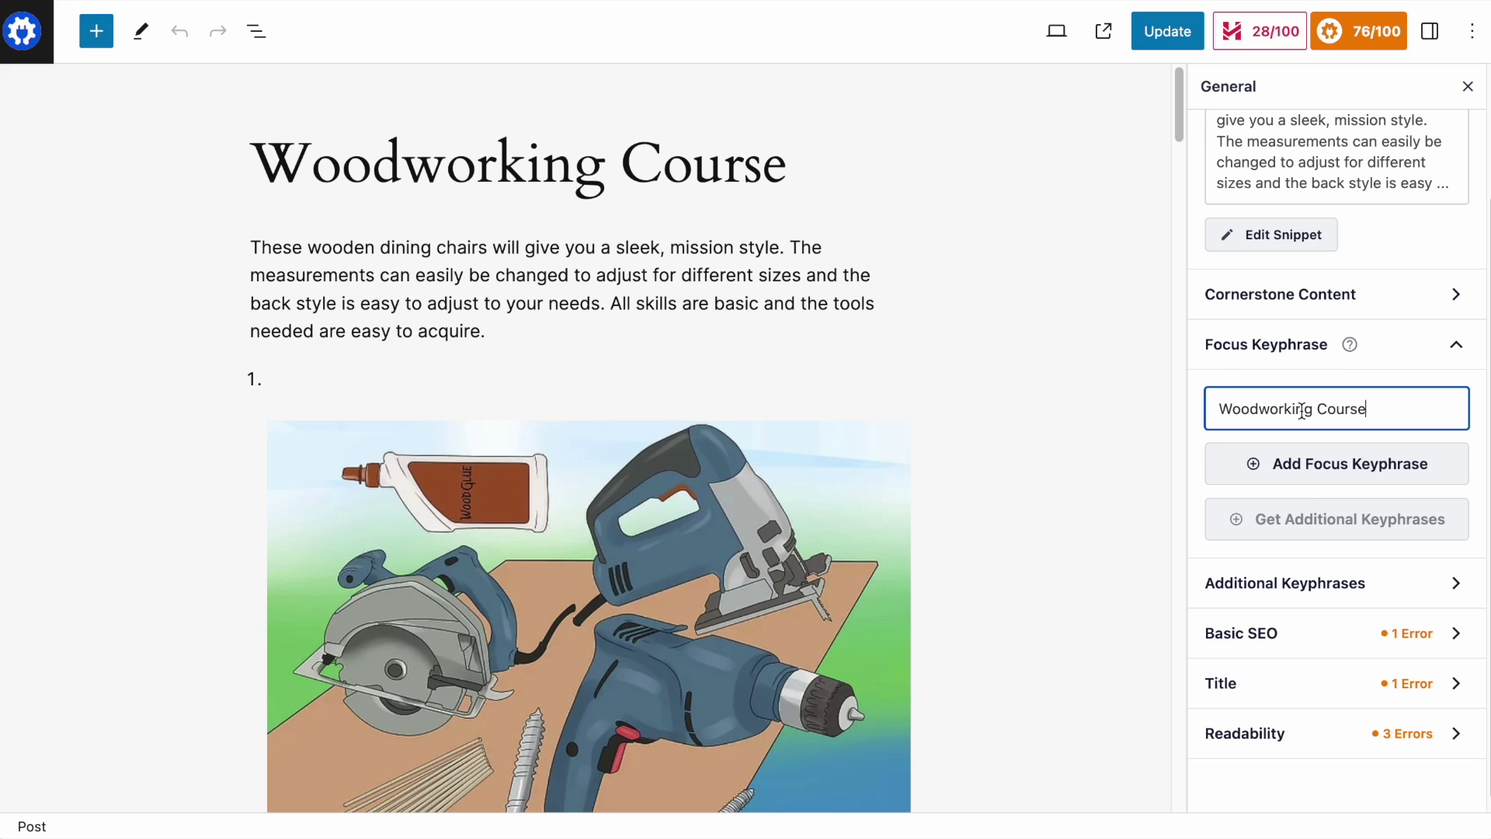
click(1404, 409)
click(1326, 466)
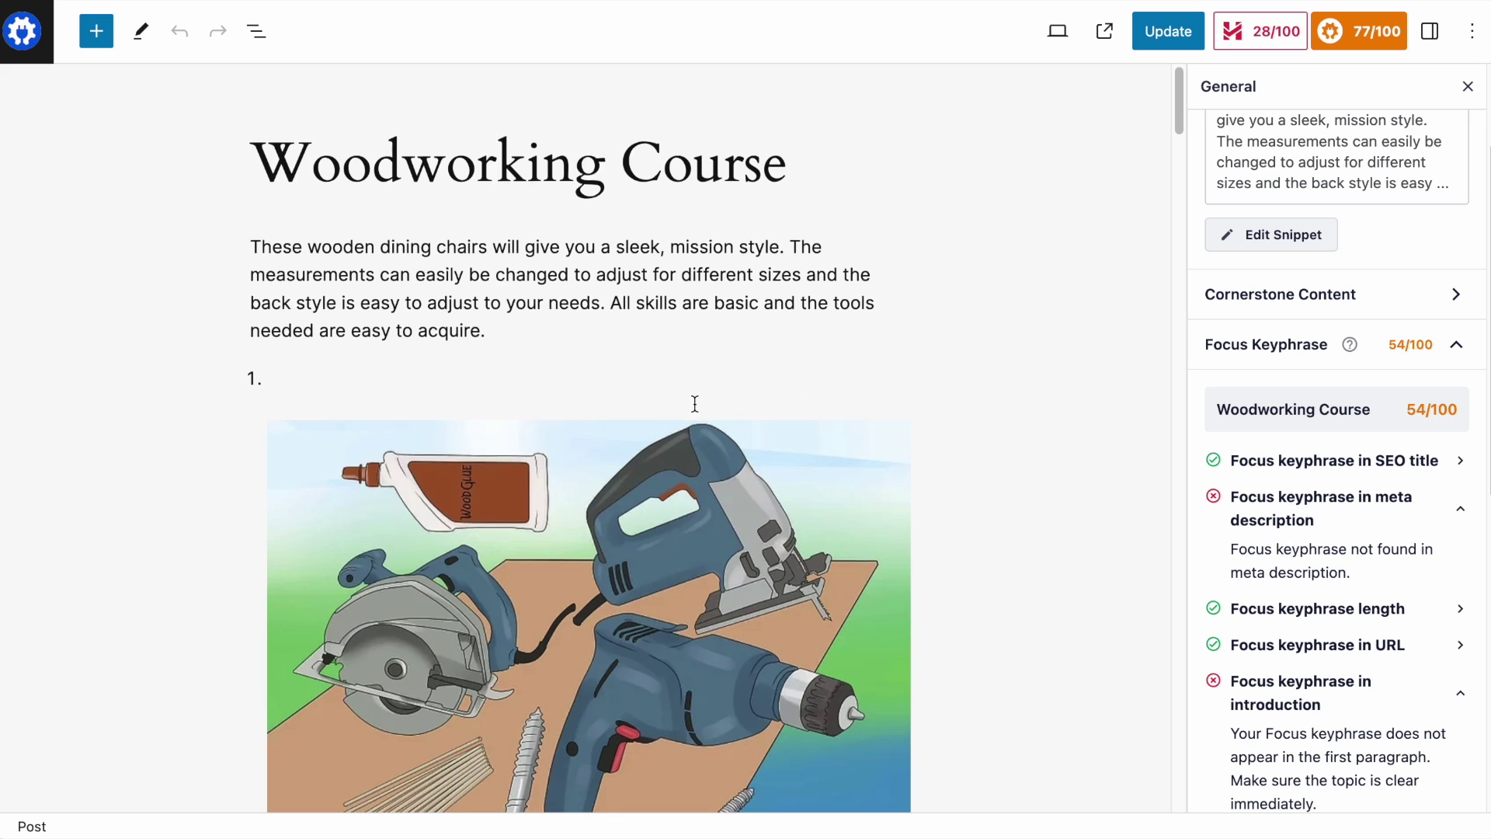
scroll(692, 403, down, 20)
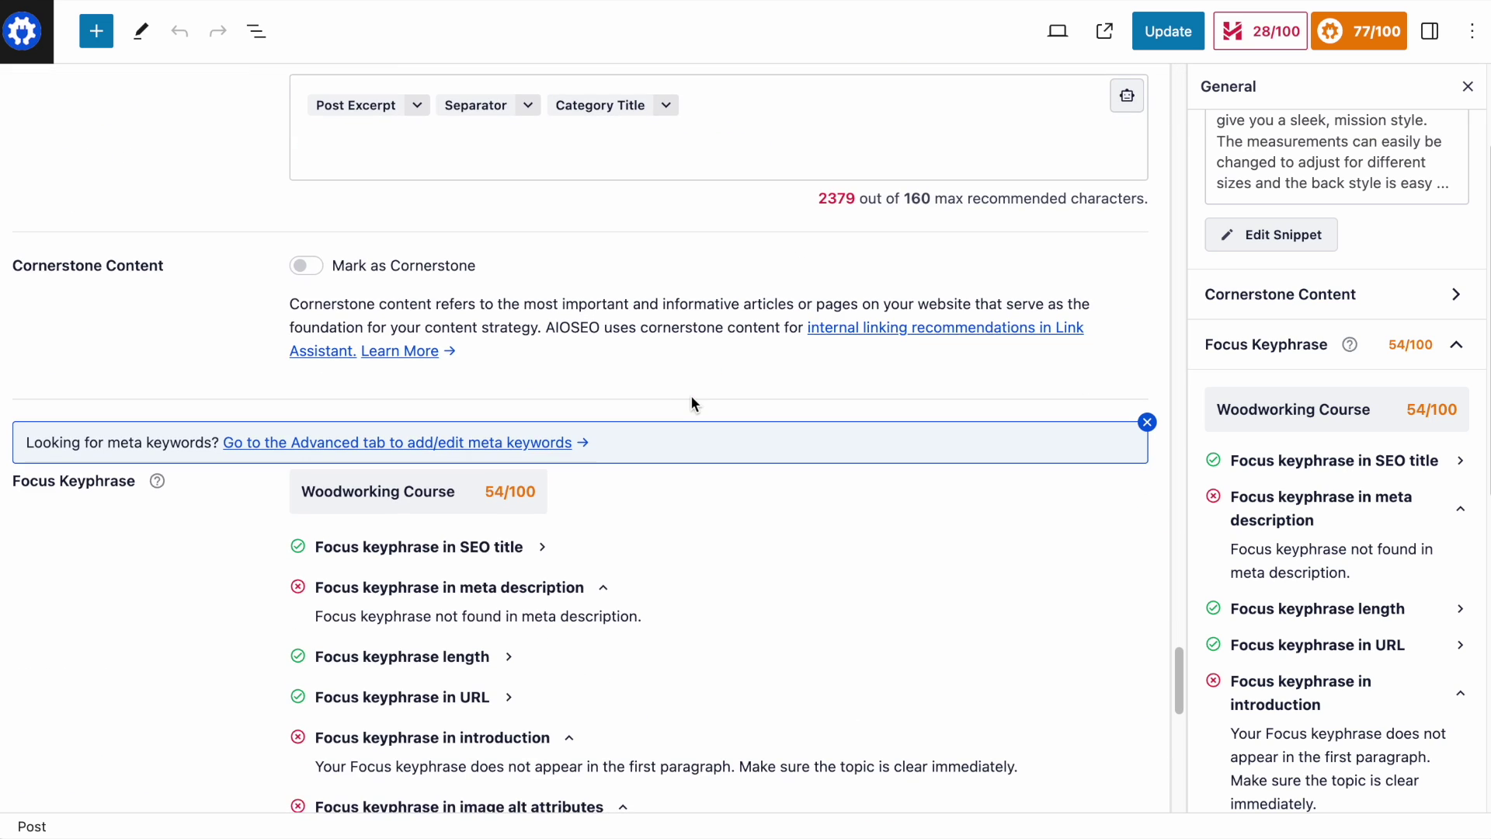
scroll(691, 396, up, 8)
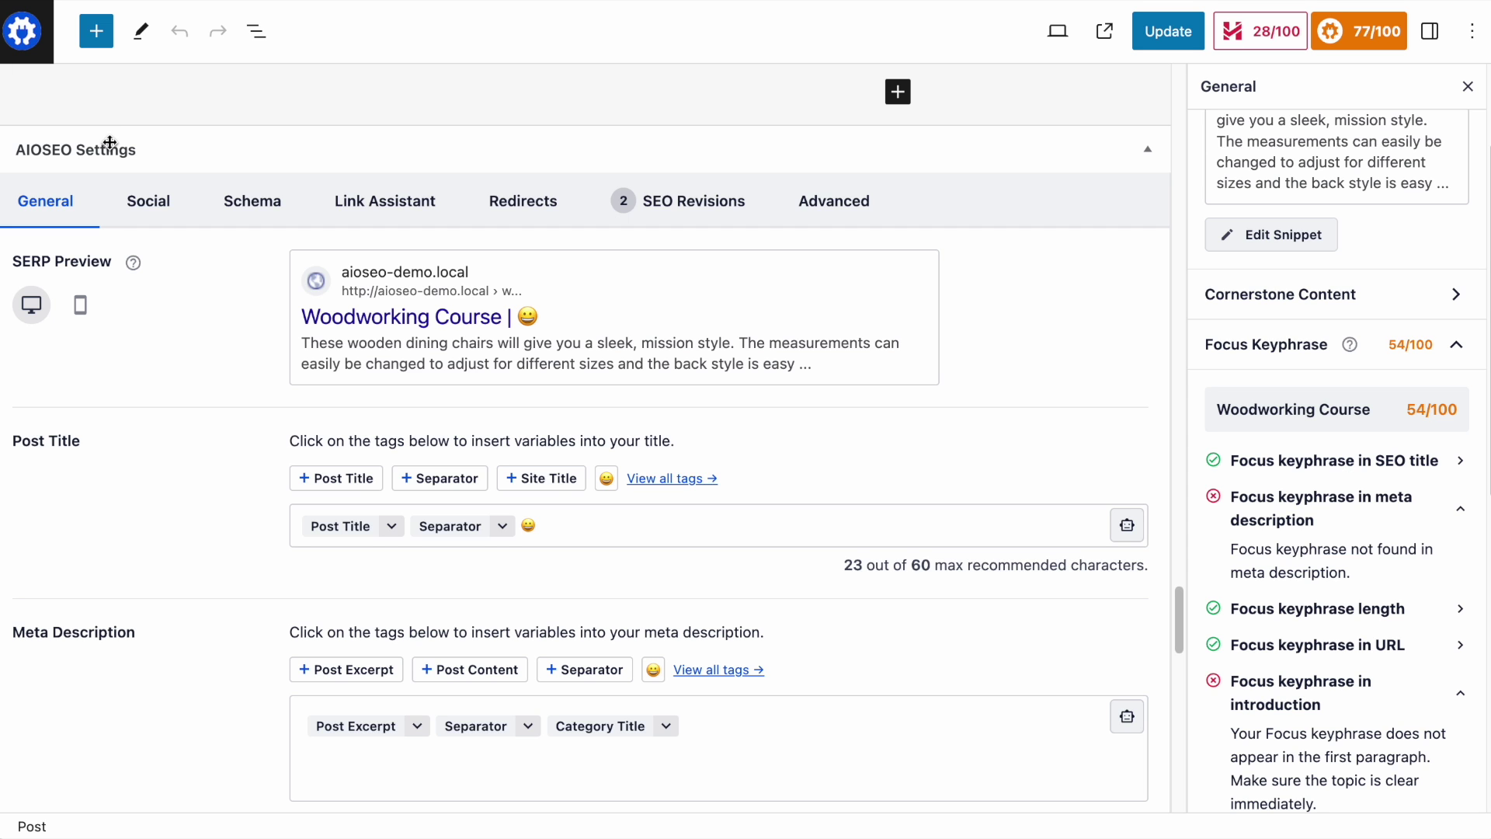
scroll(157, 386, down, 2)
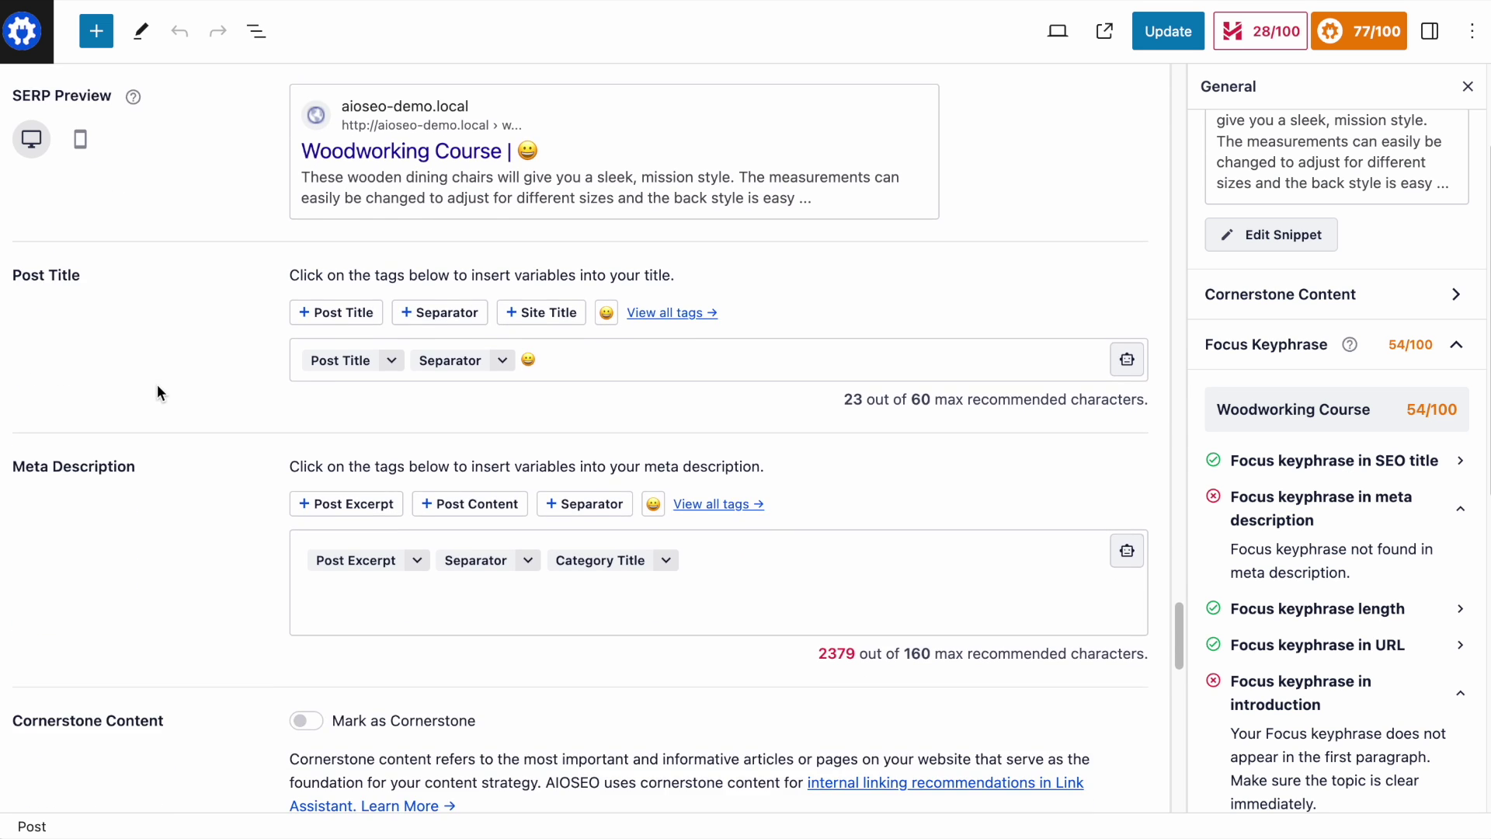
scroll(157, 383, down, 1)
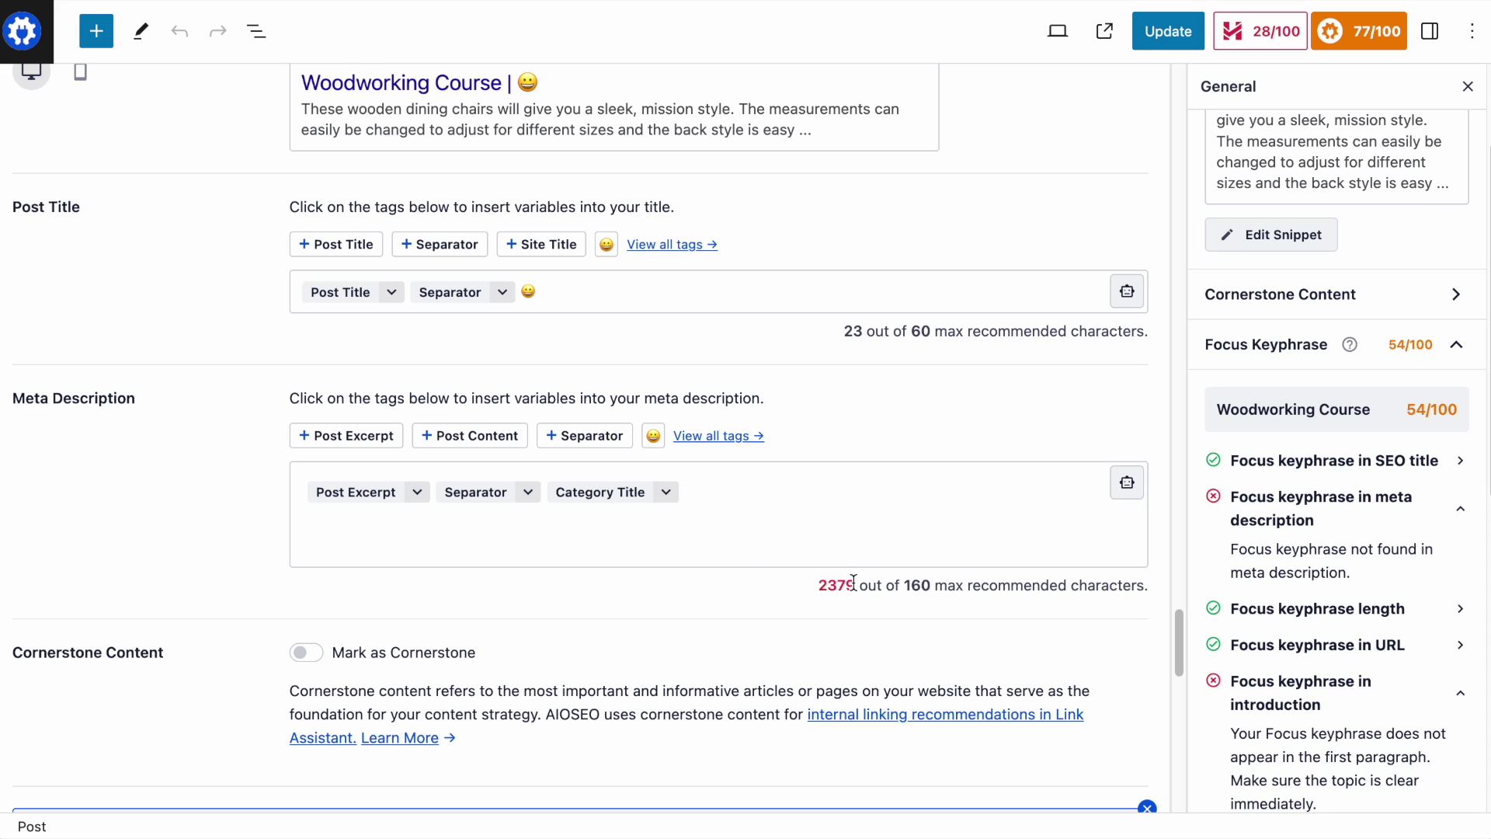
drag(855, 584, 818, 592)
click(421, 527)
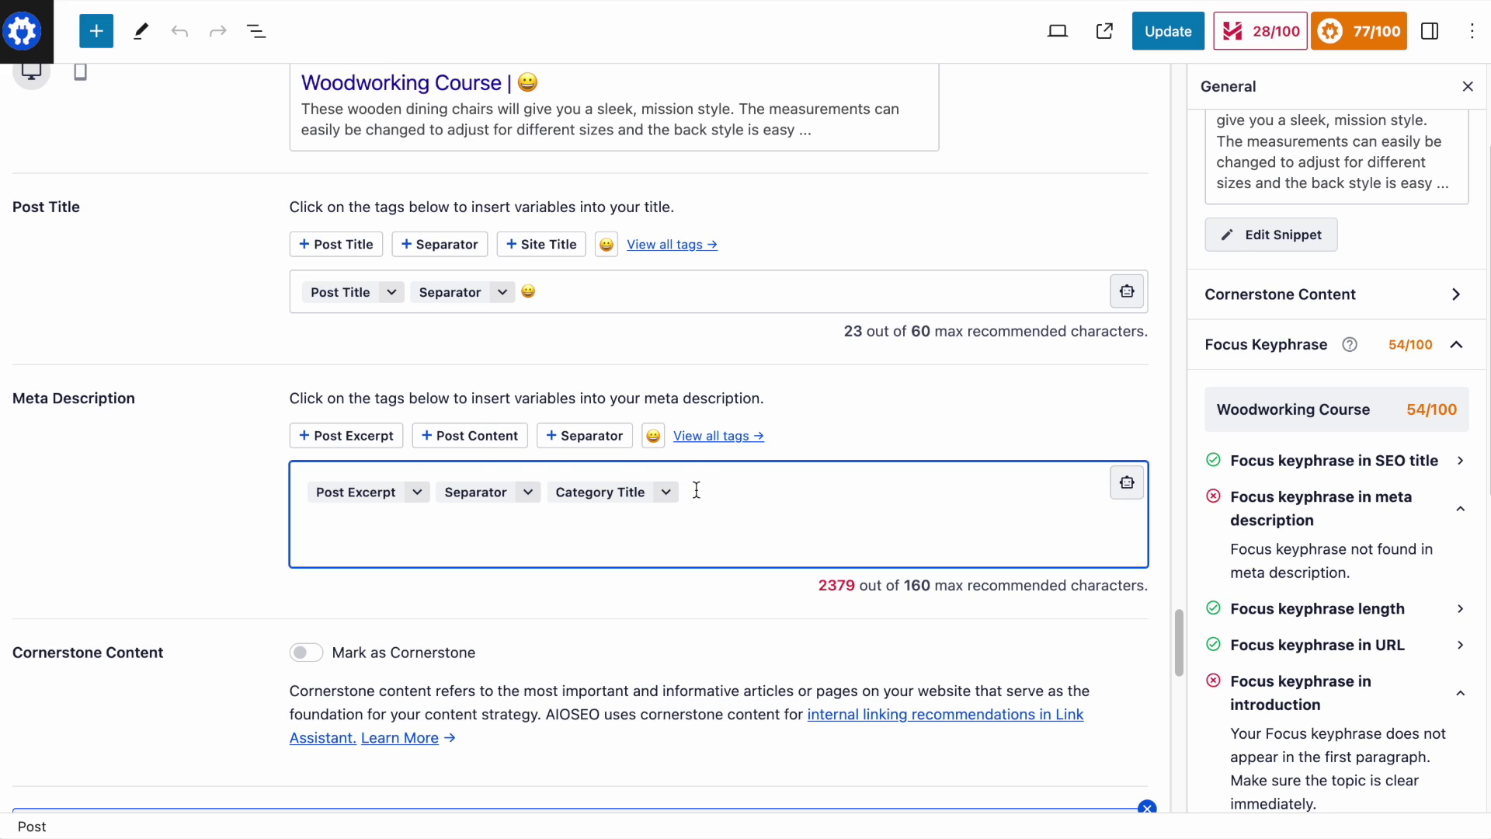
- Delete the default meta description tags, leaving the field empty
drag(697, 490, 302, 484)
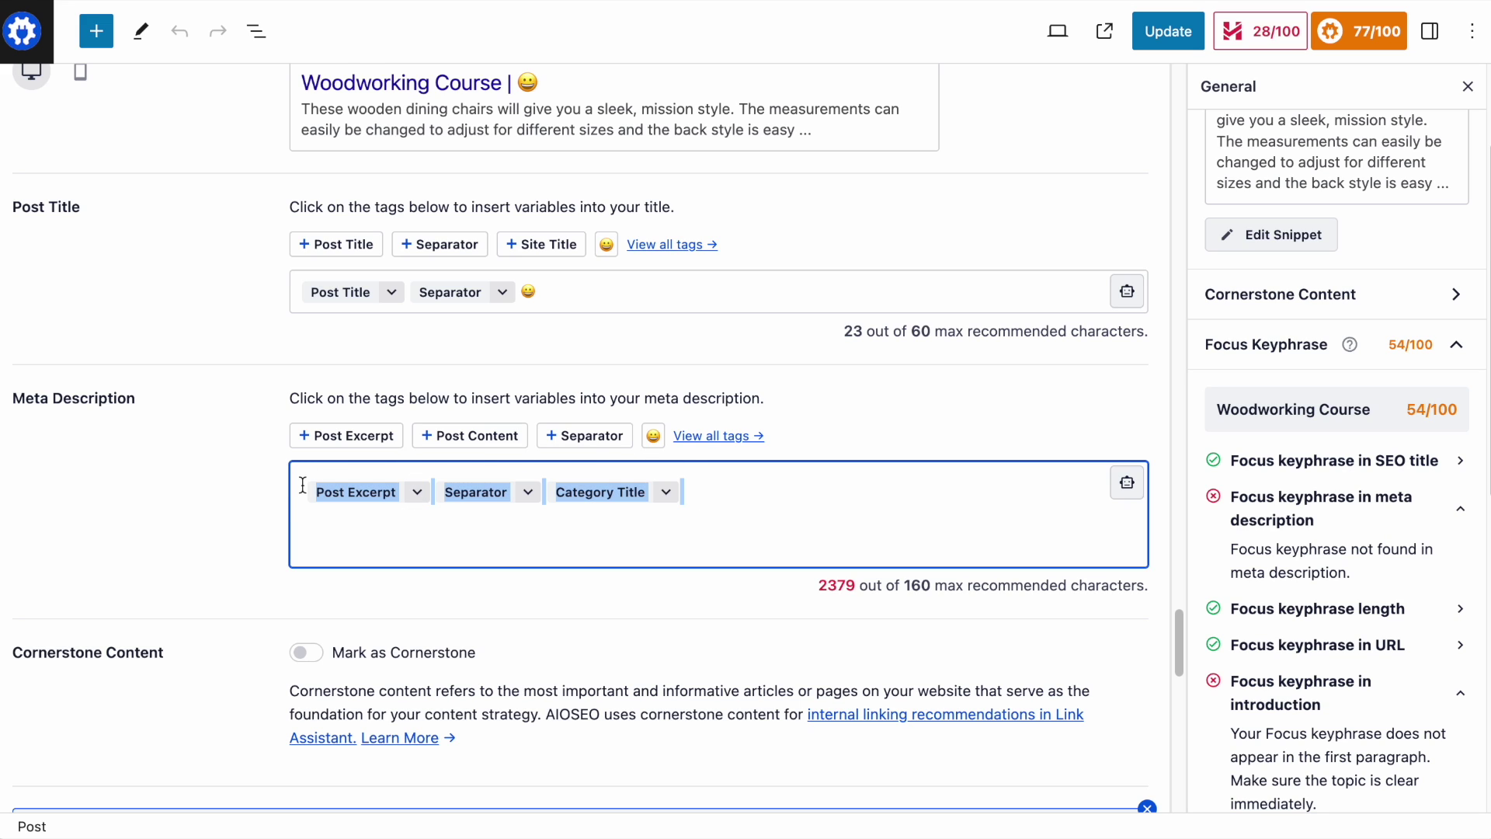
key(BackSpace)
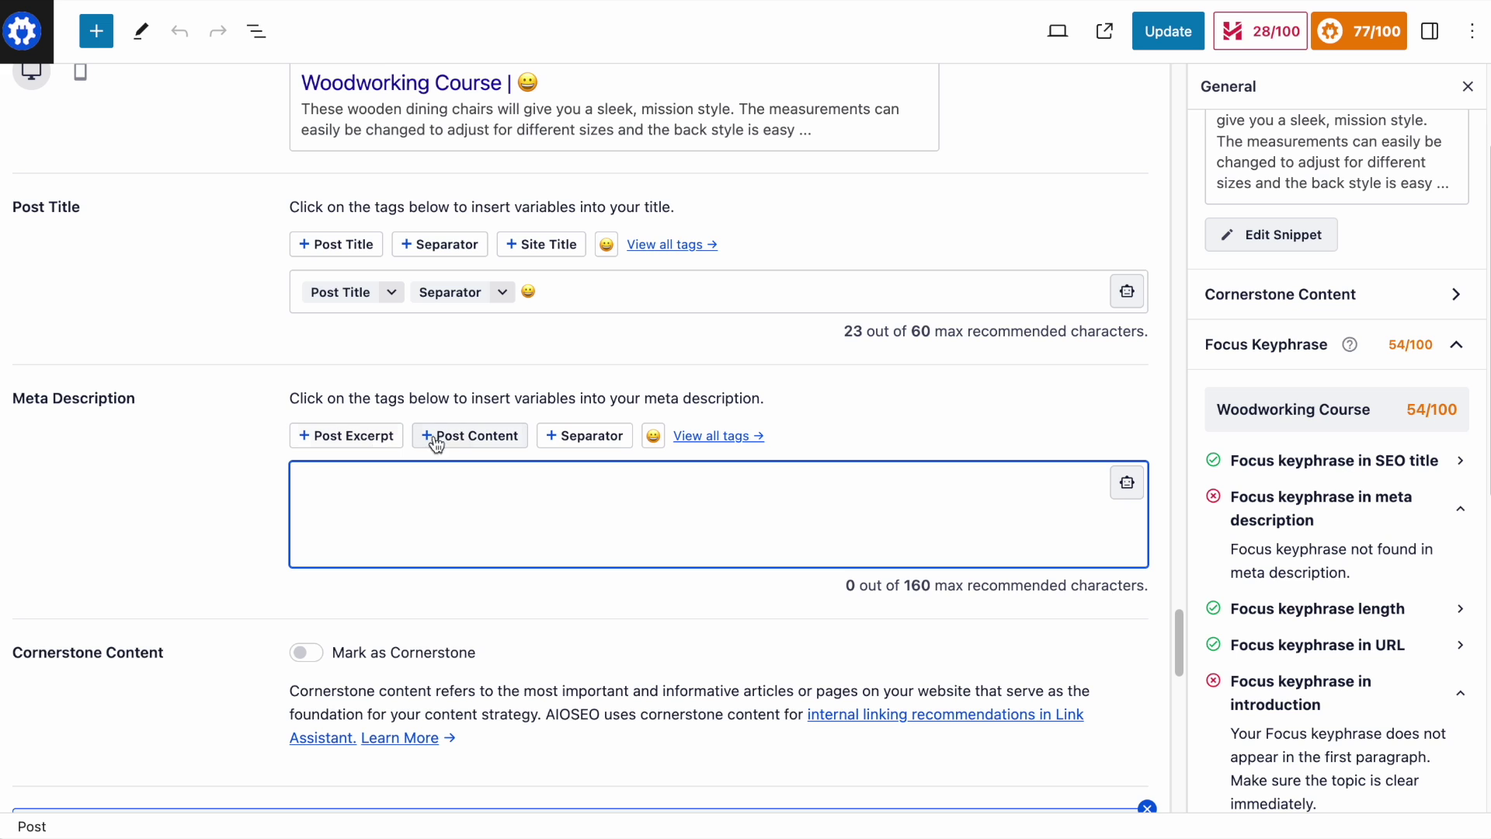
click(730, 449)
scroll(404, 684, down, 5)
scroll(399, 683, down, 10)
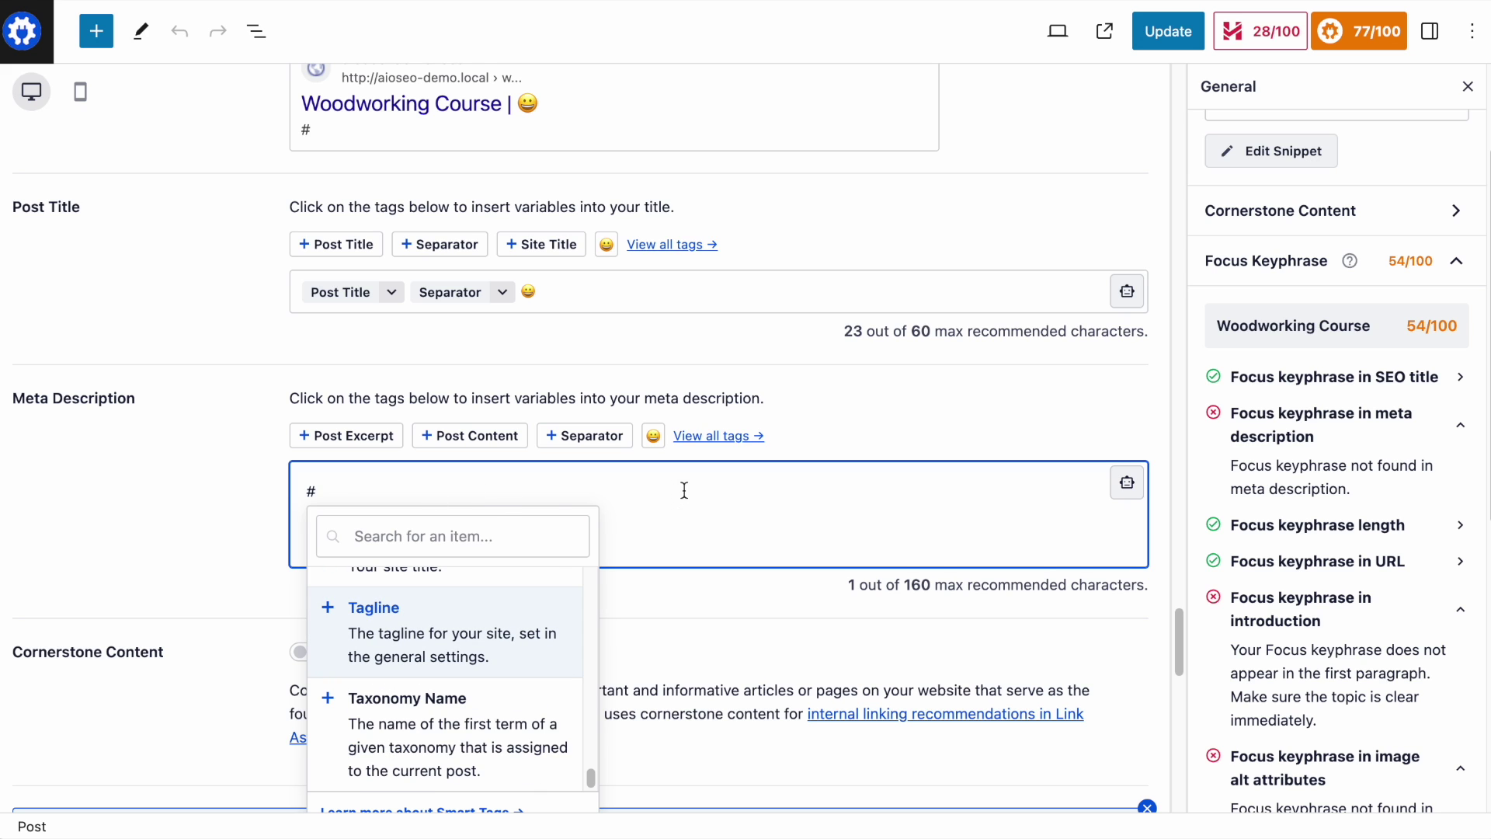
click(241, 492)
- Write the meta description 'This woodworking course will show you exactly how you can build simple furniture with wood.'
click(286, 492)
key(BackSpace)
text(Thi)
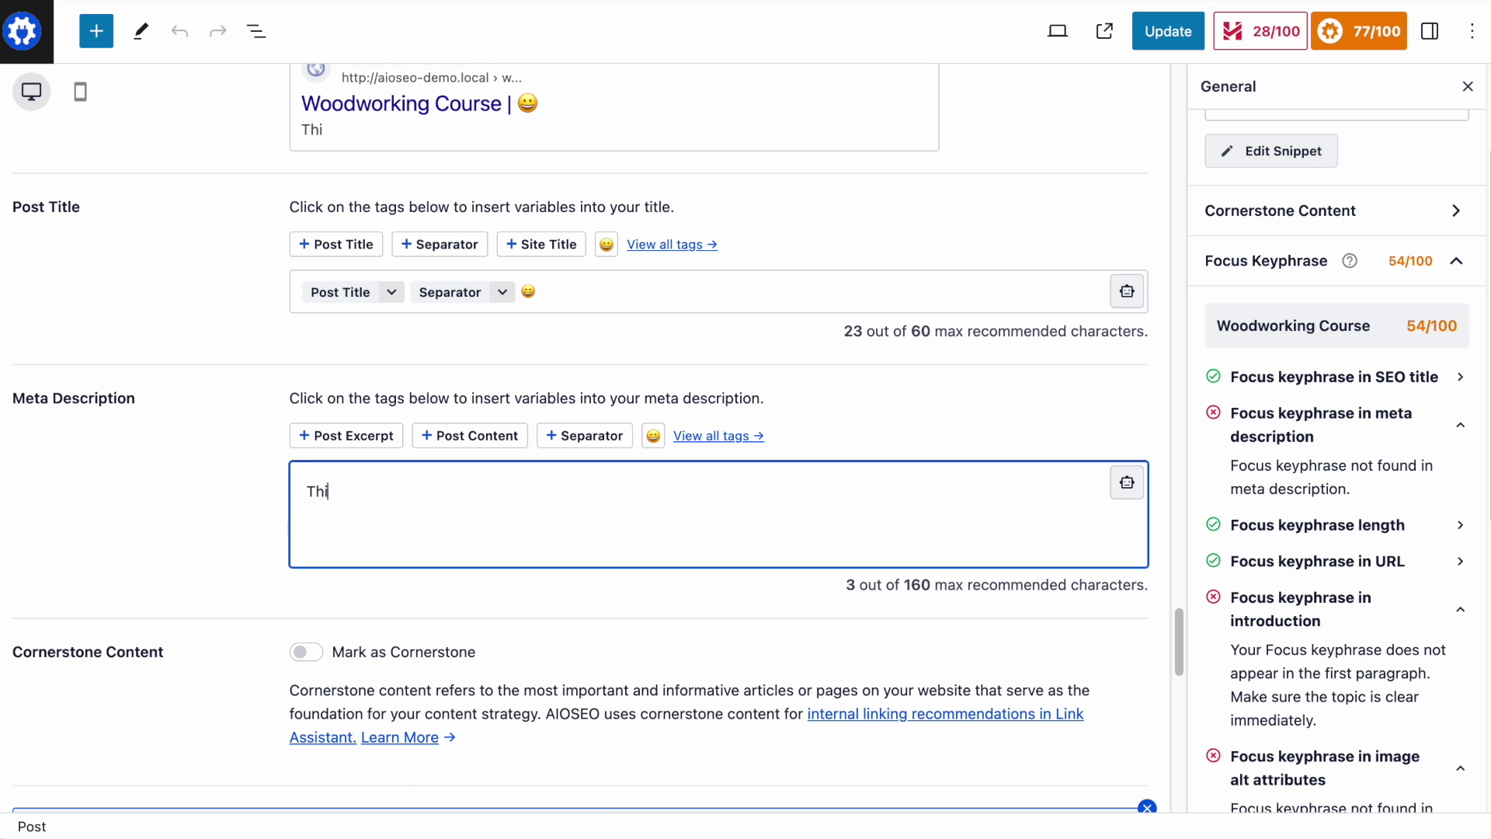
text(s woodworking course will show you exactly h)
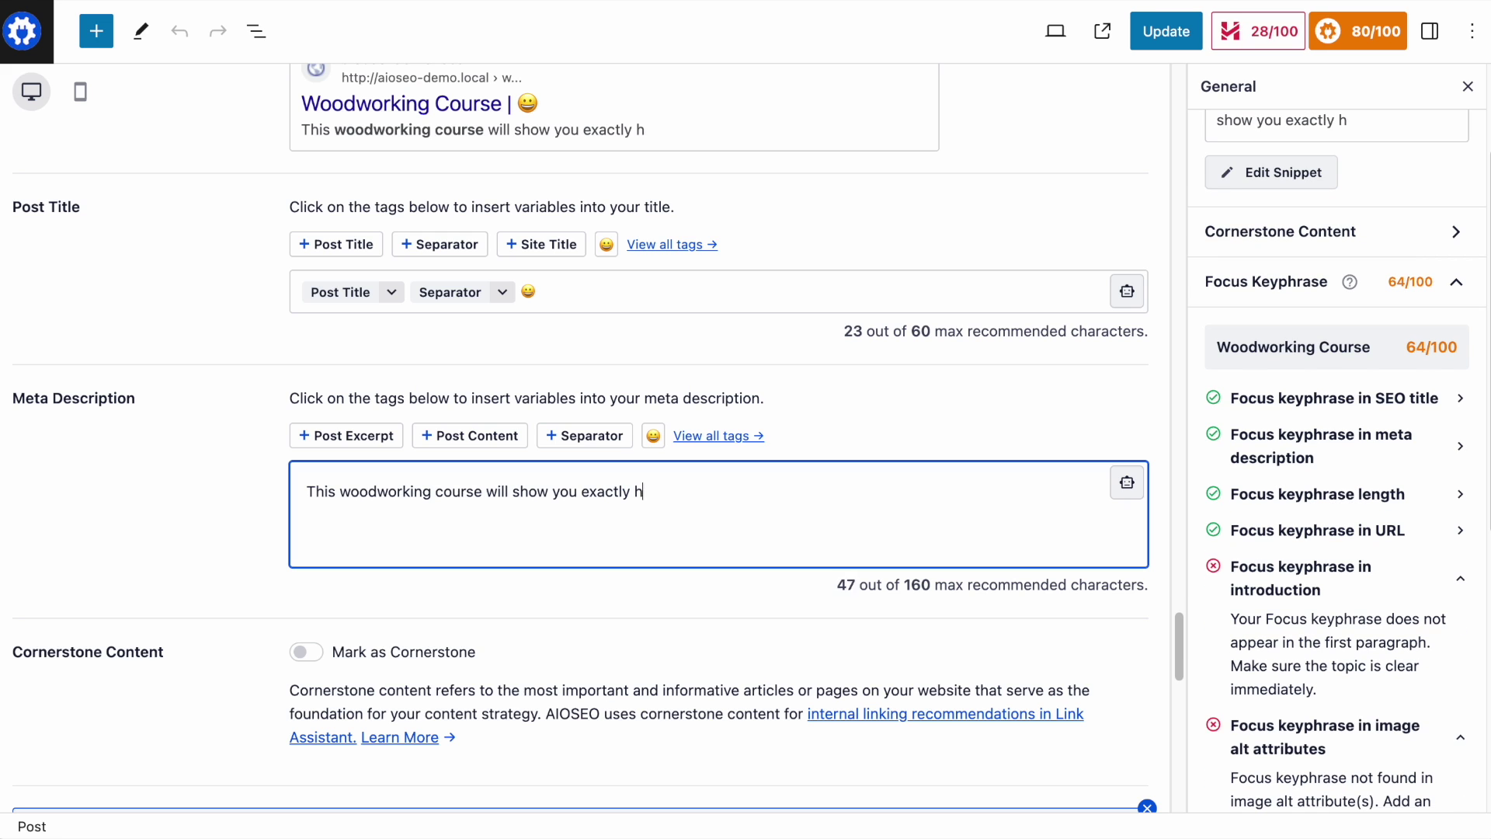
text(ow you can build simple furniture with wood.)
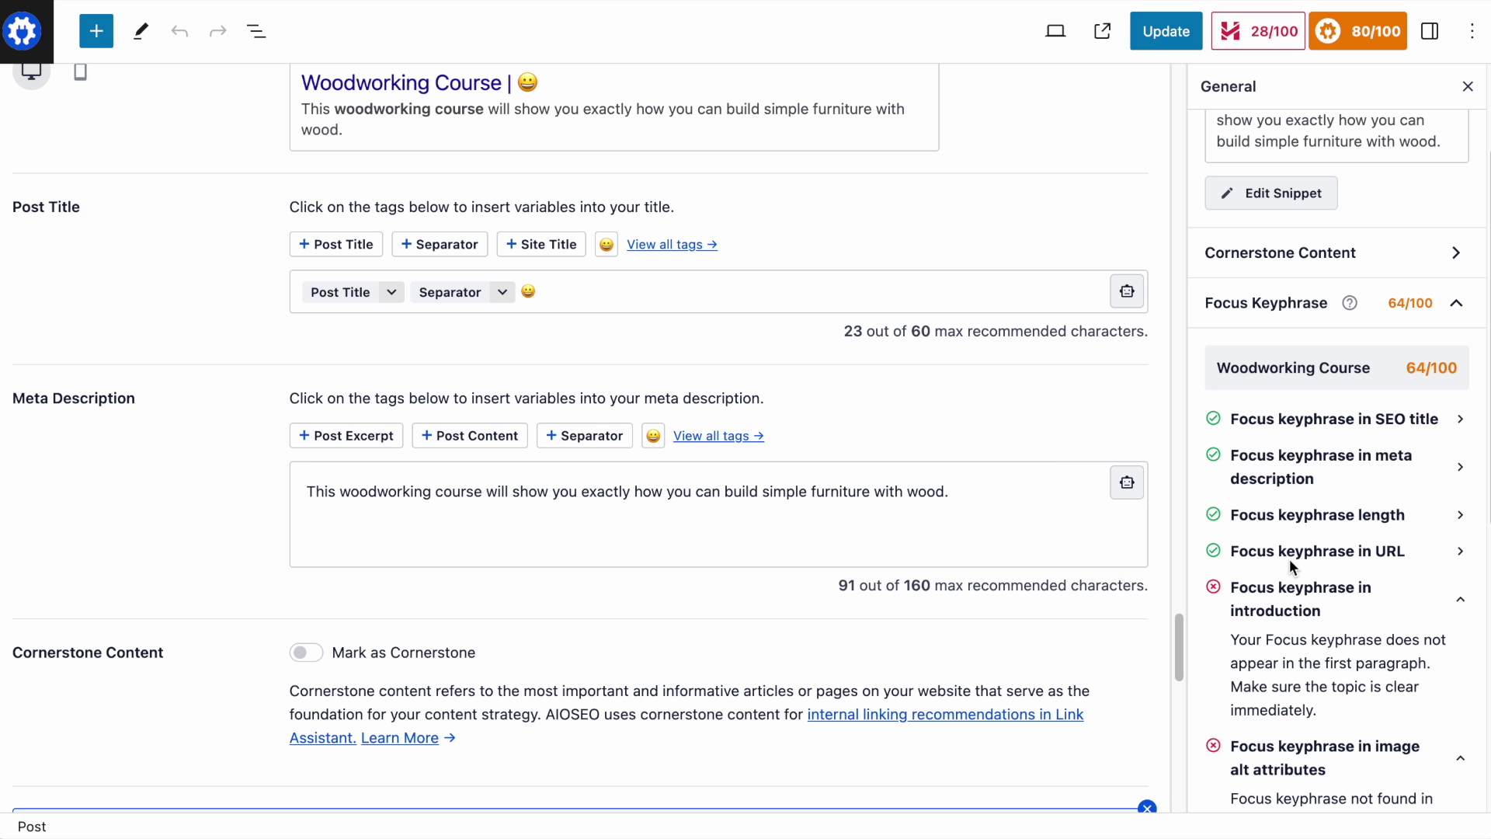
- Add 'in this woodworking course' before the final period of the intro paragraph
scroll(309, 303, up, 20)
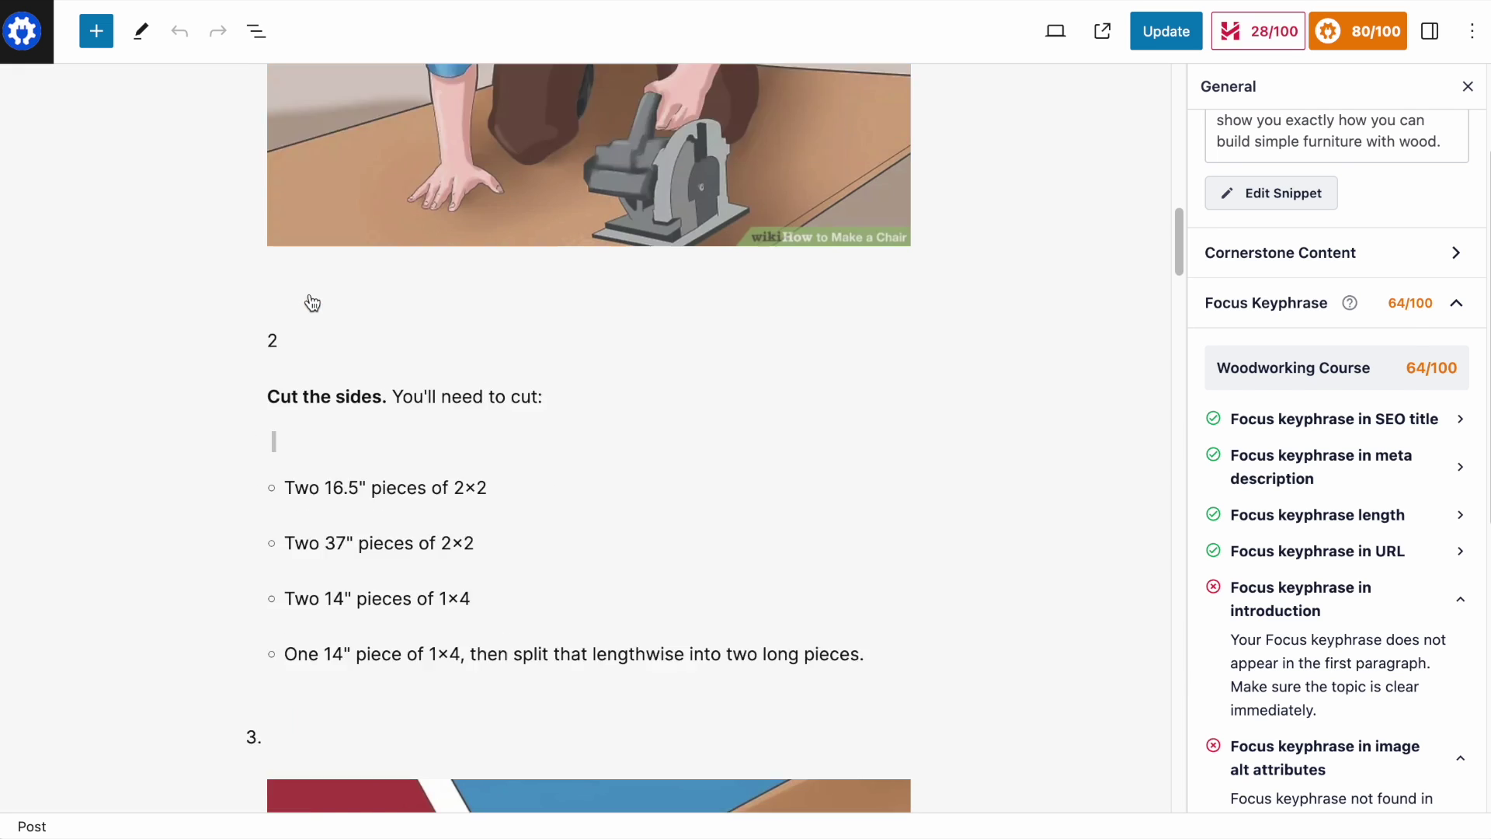
scroll(1290, 312, down, 4)
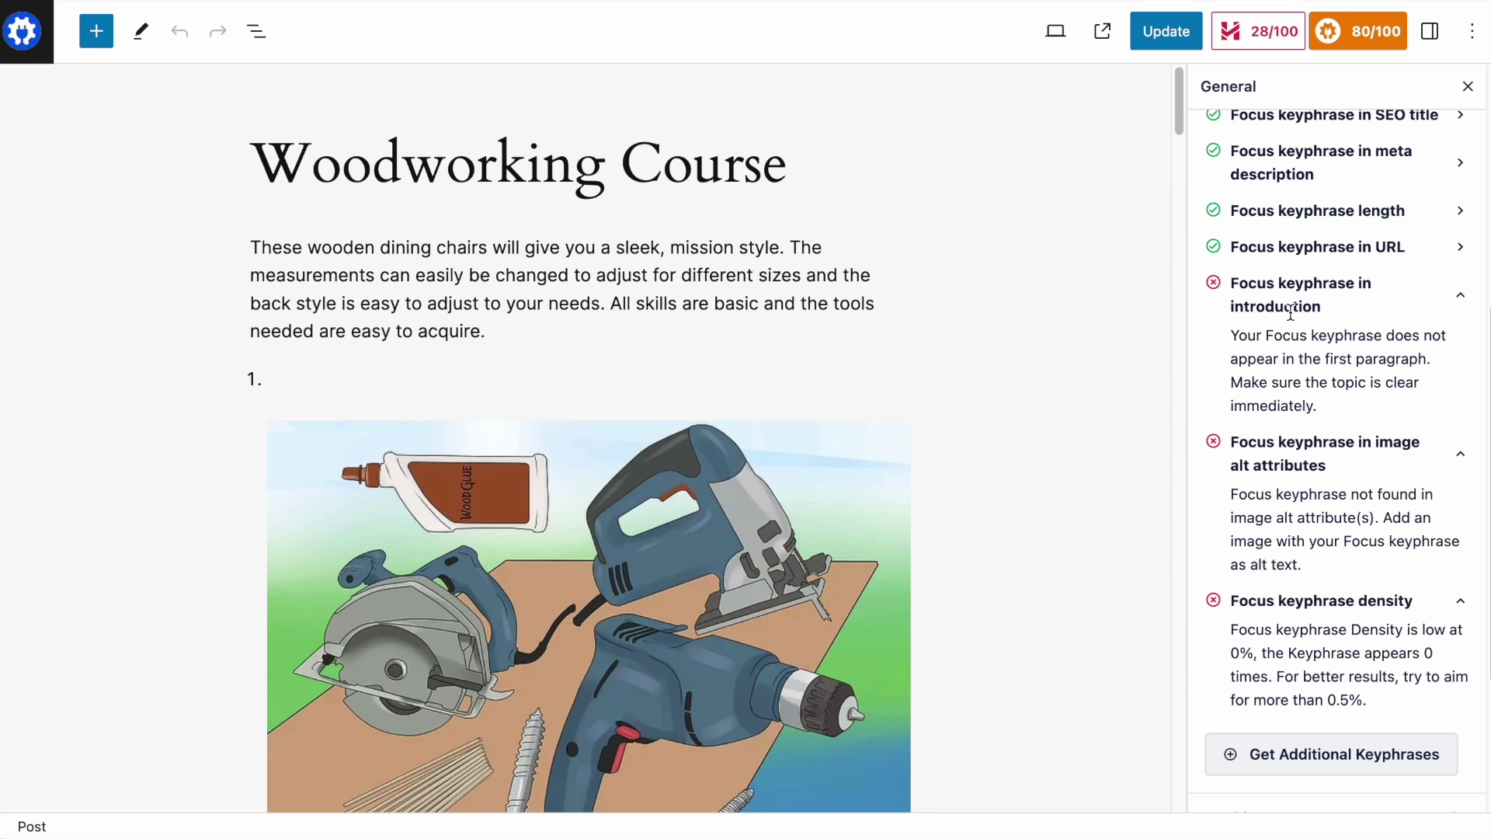
click(499, 340)
key(Left)
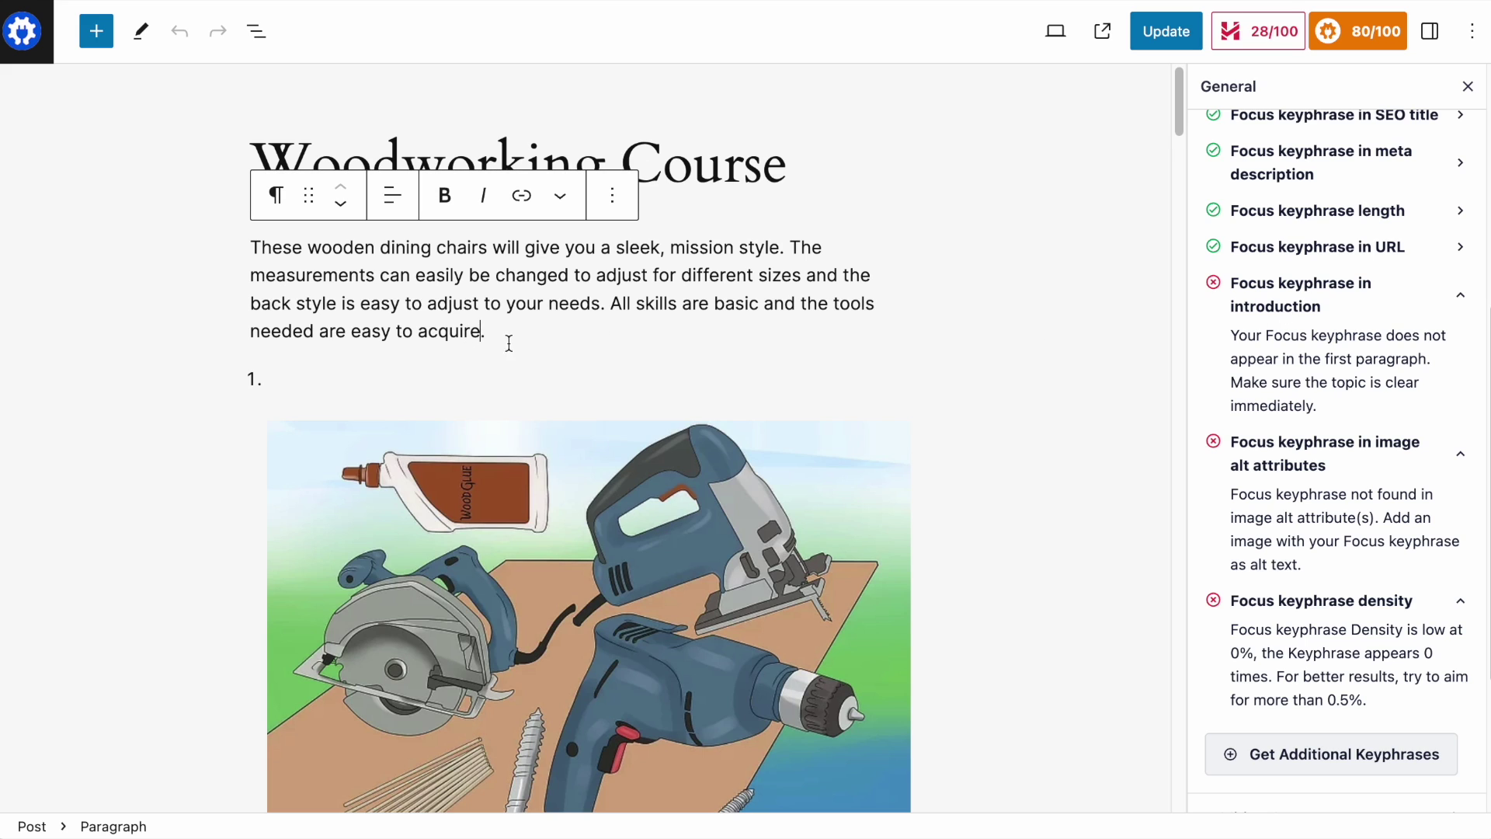
text(in this woodworking cou)
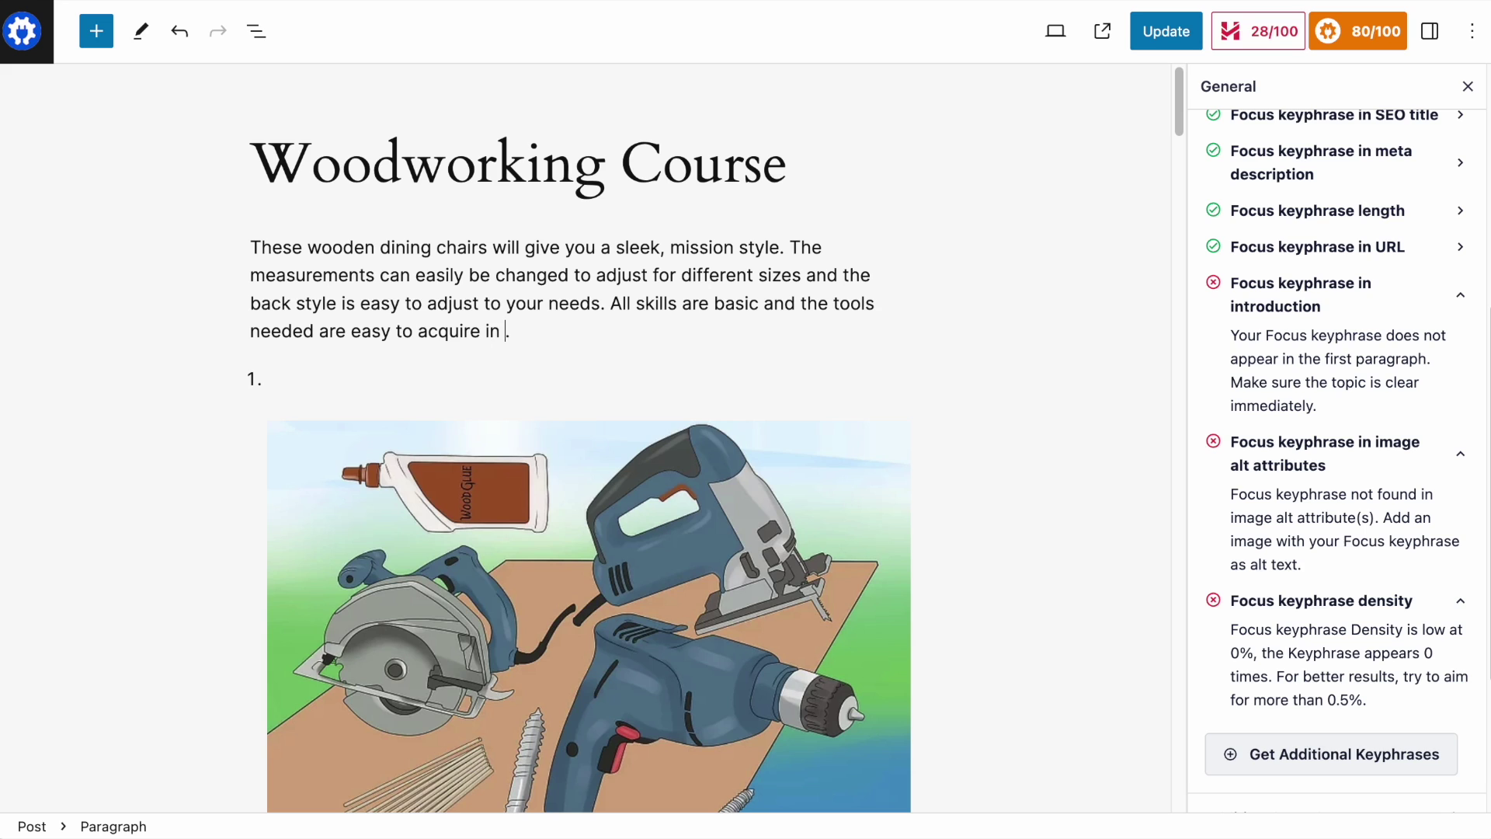
text(rse)
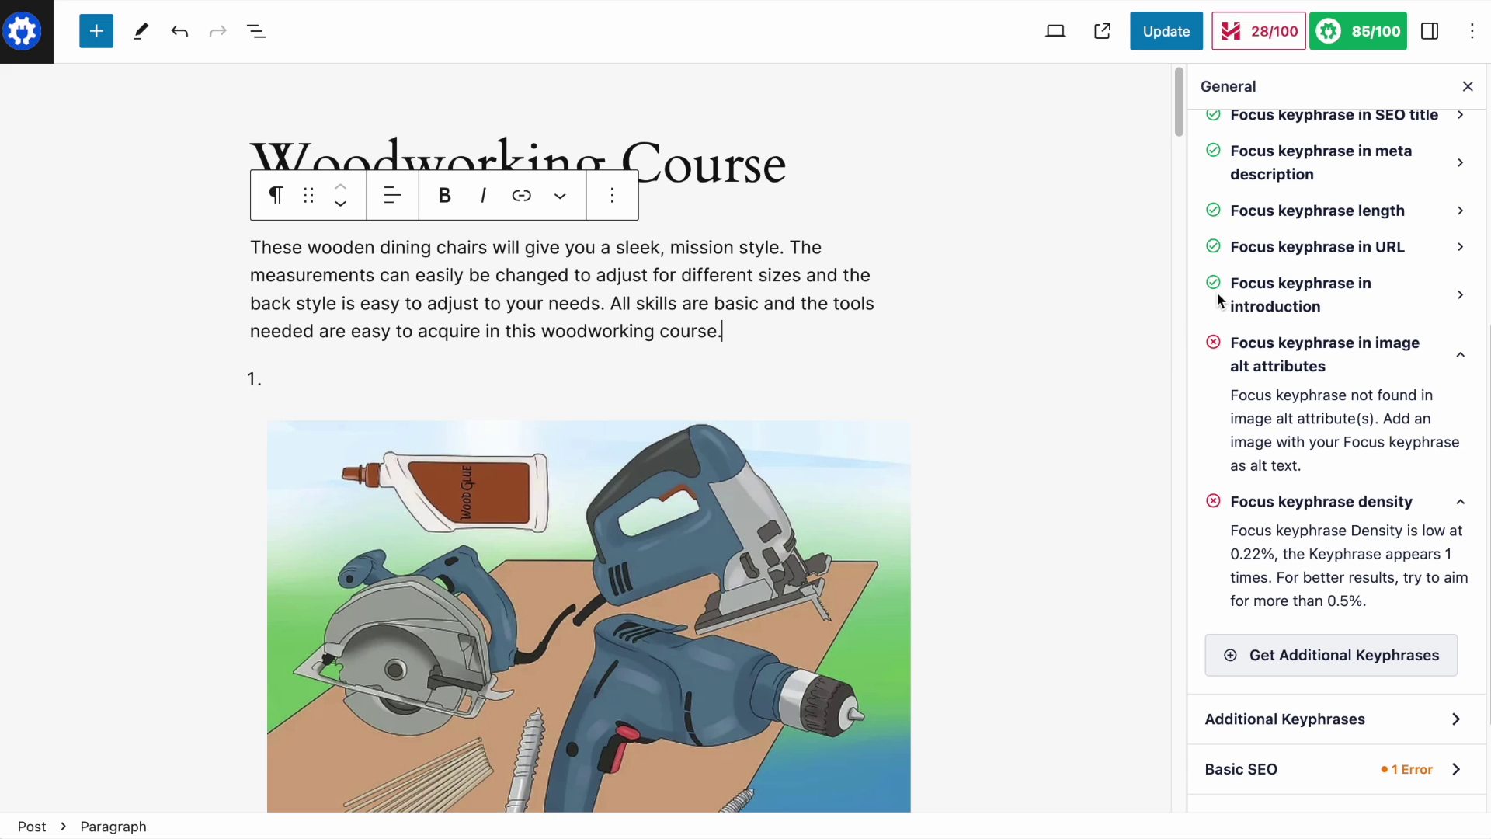
scroll(1316, 319, up, 3)
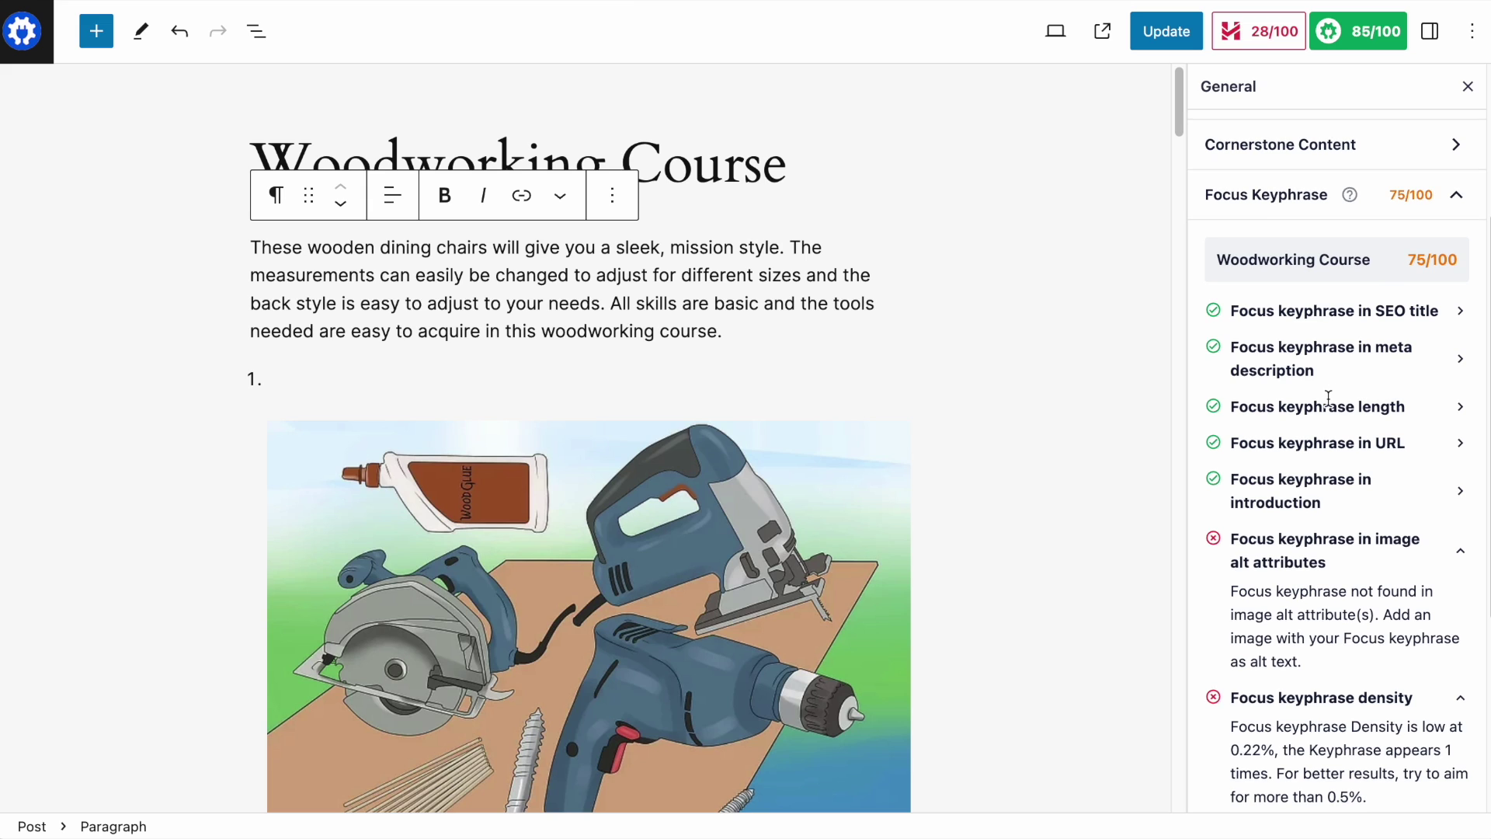
scroll(1328, 398, down, 1)
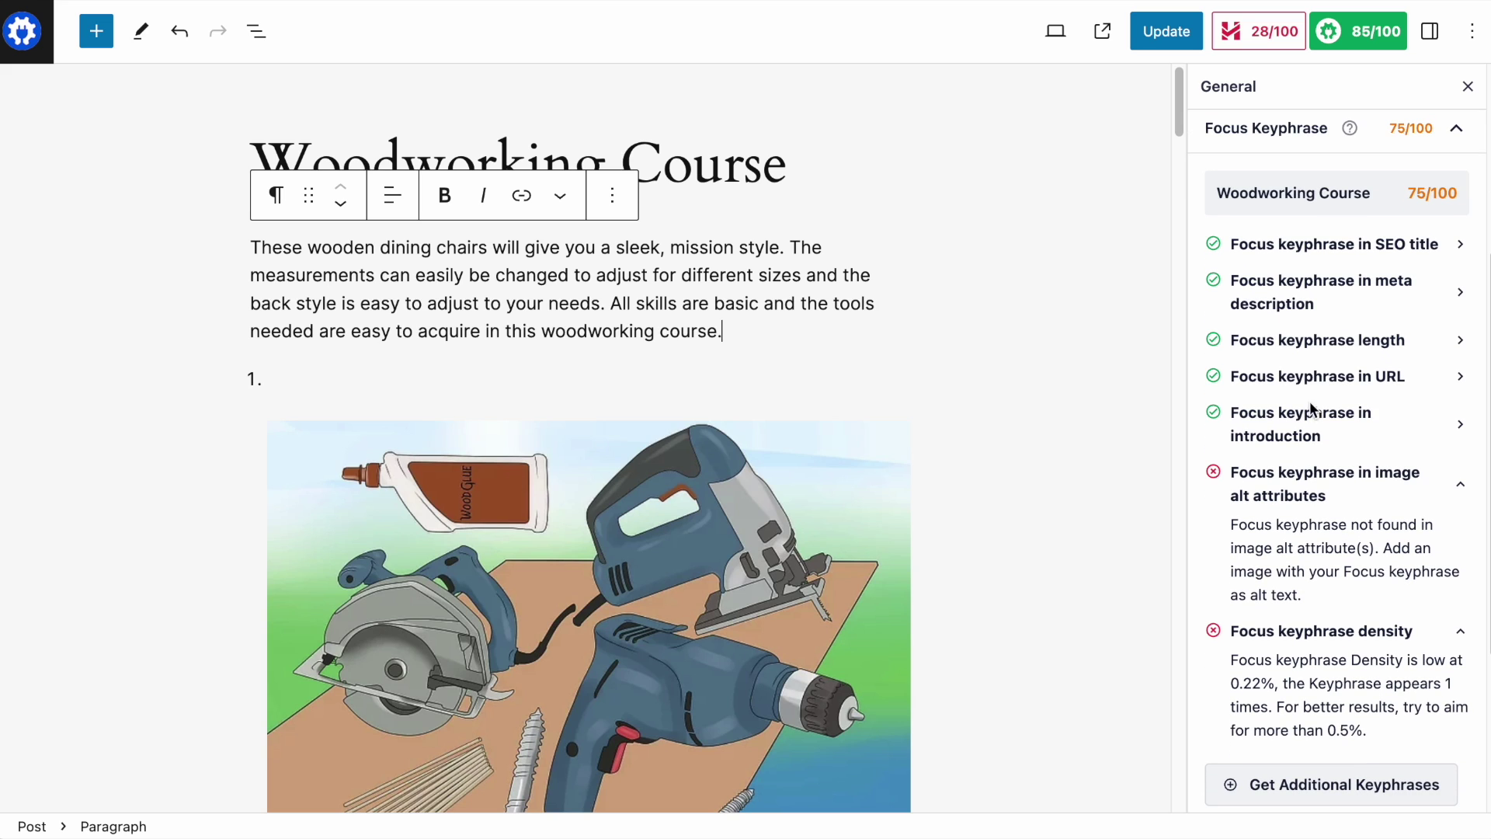
scroll(1305, 419, down, 2)
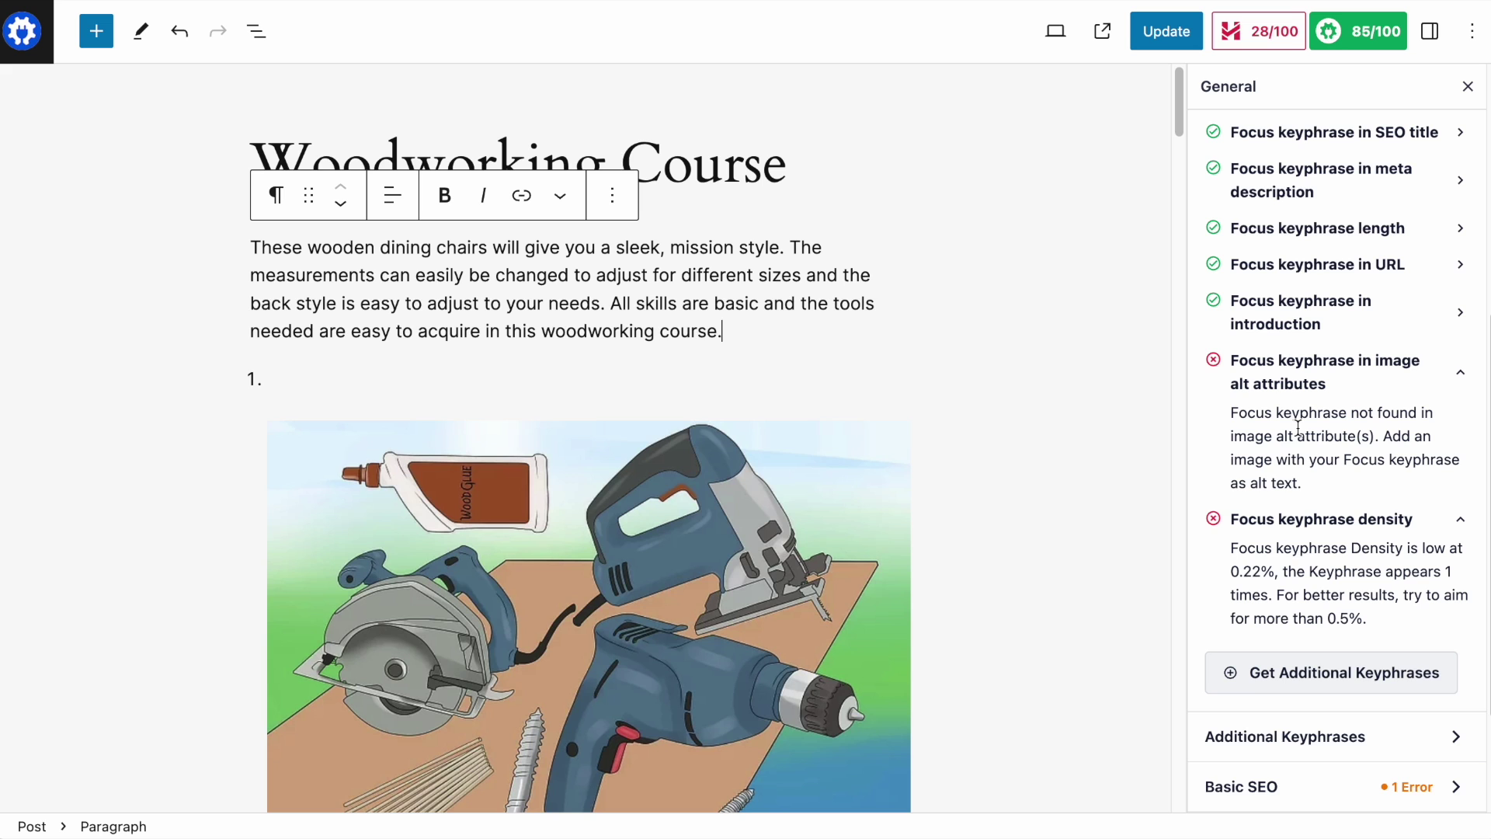
- Give the tools image the alt text 'Woodworking course tools'
click(1164, 433)
scroll(1163, 431, down, 3)
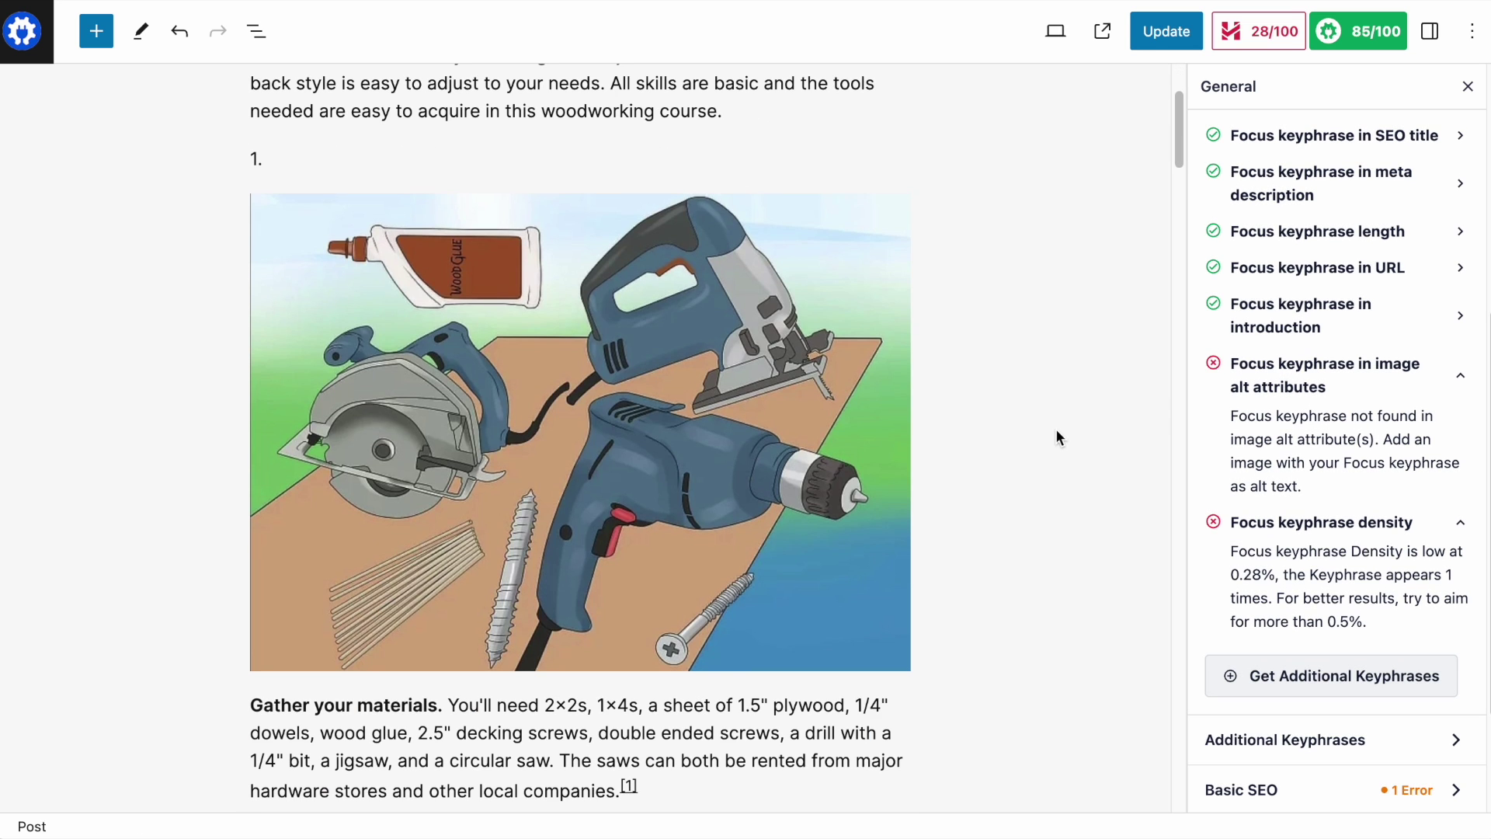
click(551, 384)
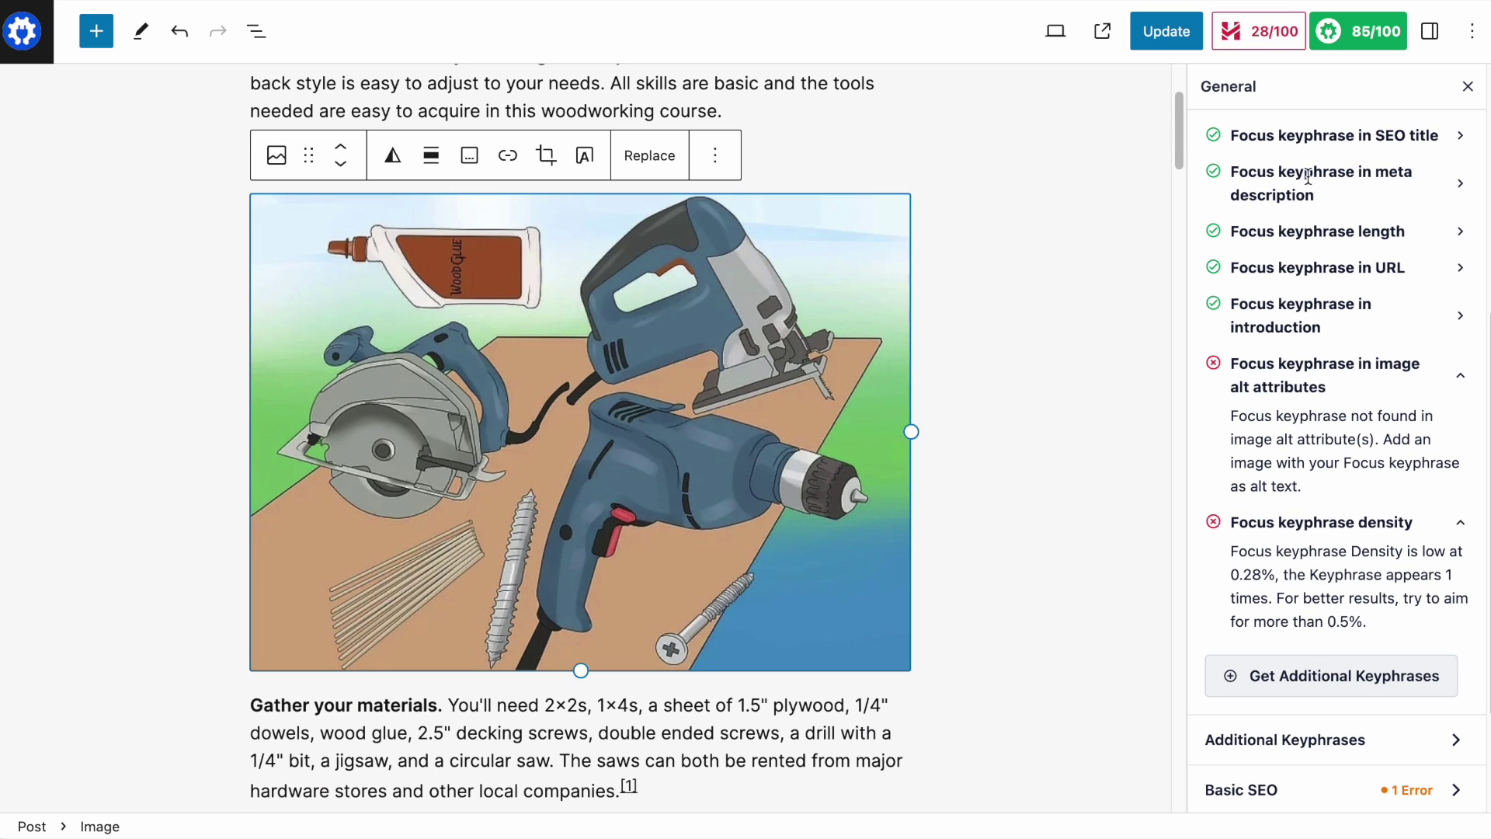
click(1430, 40)
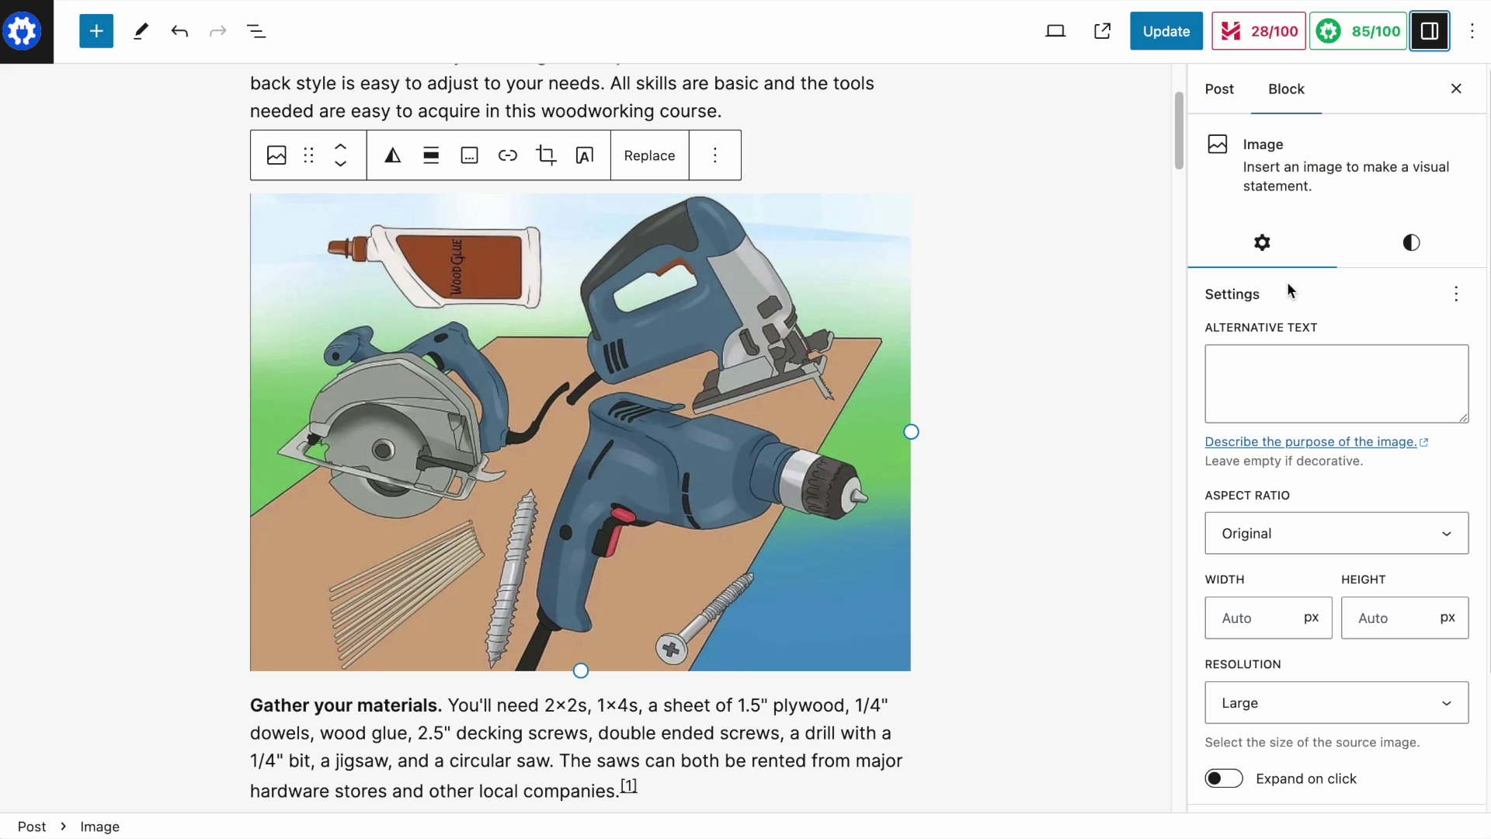
click(1278, 372)
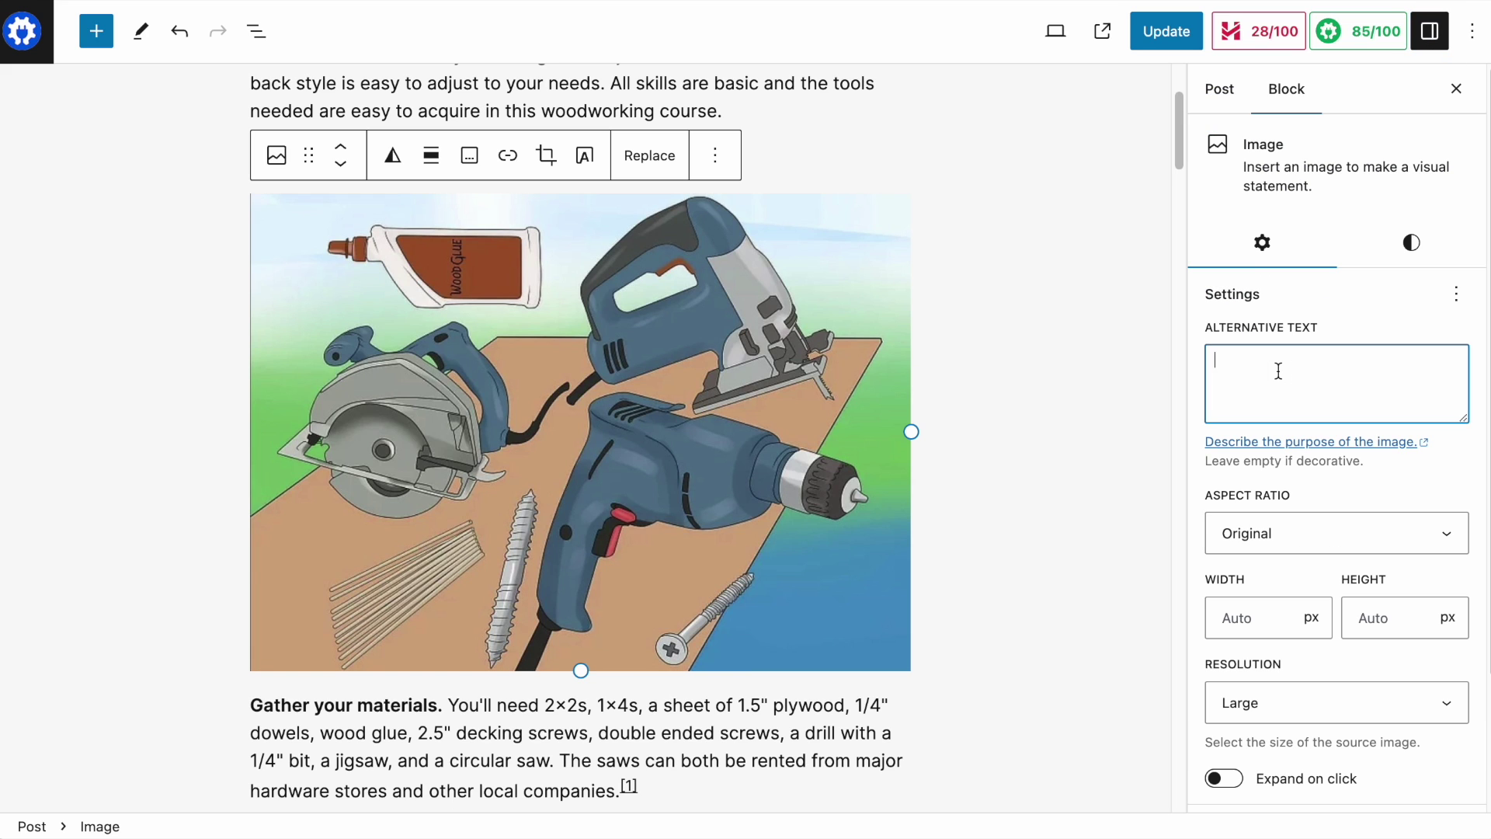
text(Woodworking course tools)
click(1109, 383)
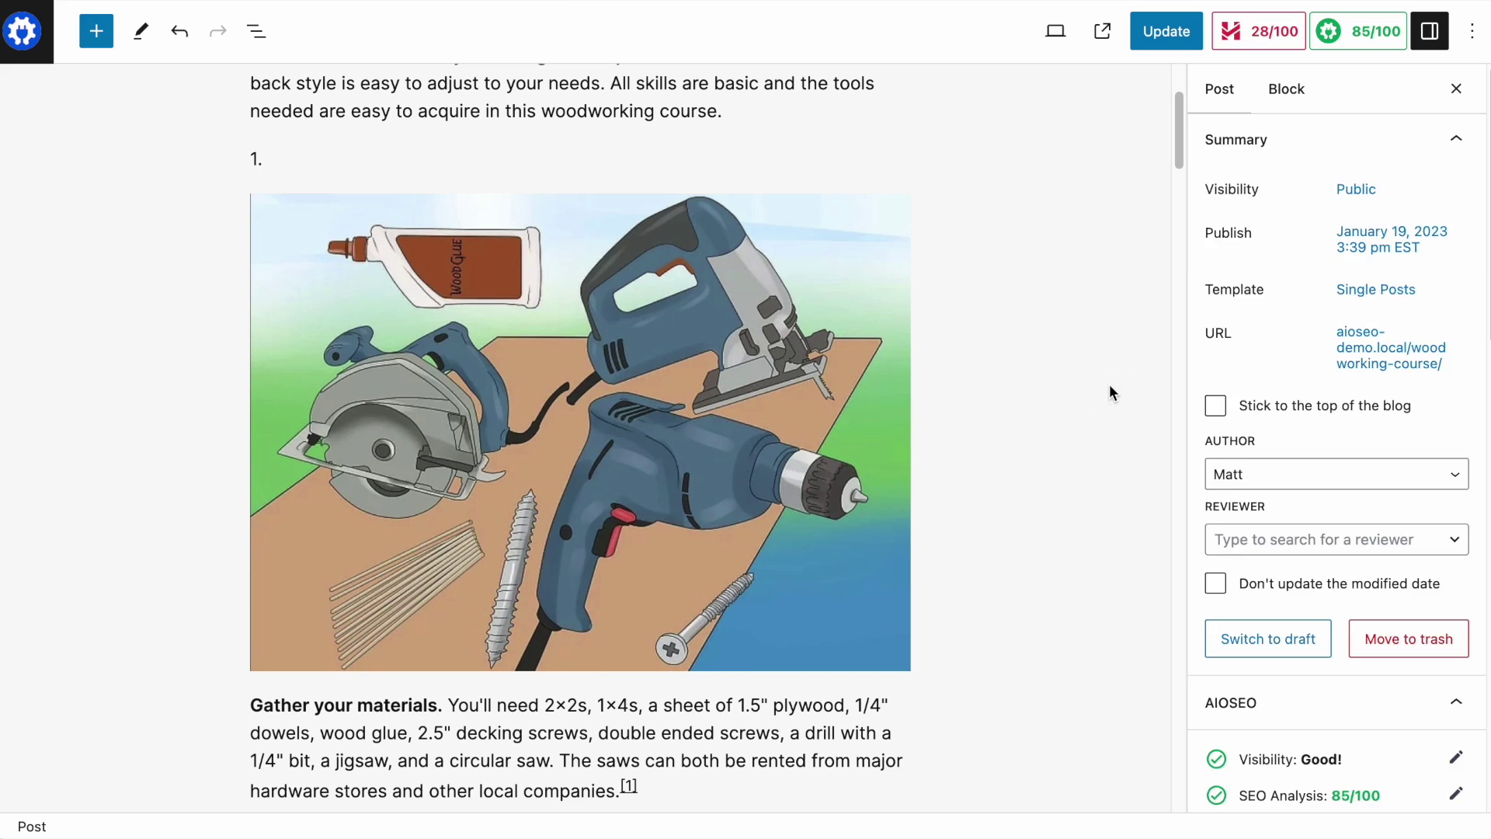
- Give the image of the man sawing the alt text 'Woodworking course sawing'
scroll(681, 356, down, 6)
scroll(680, 356, down, 3)
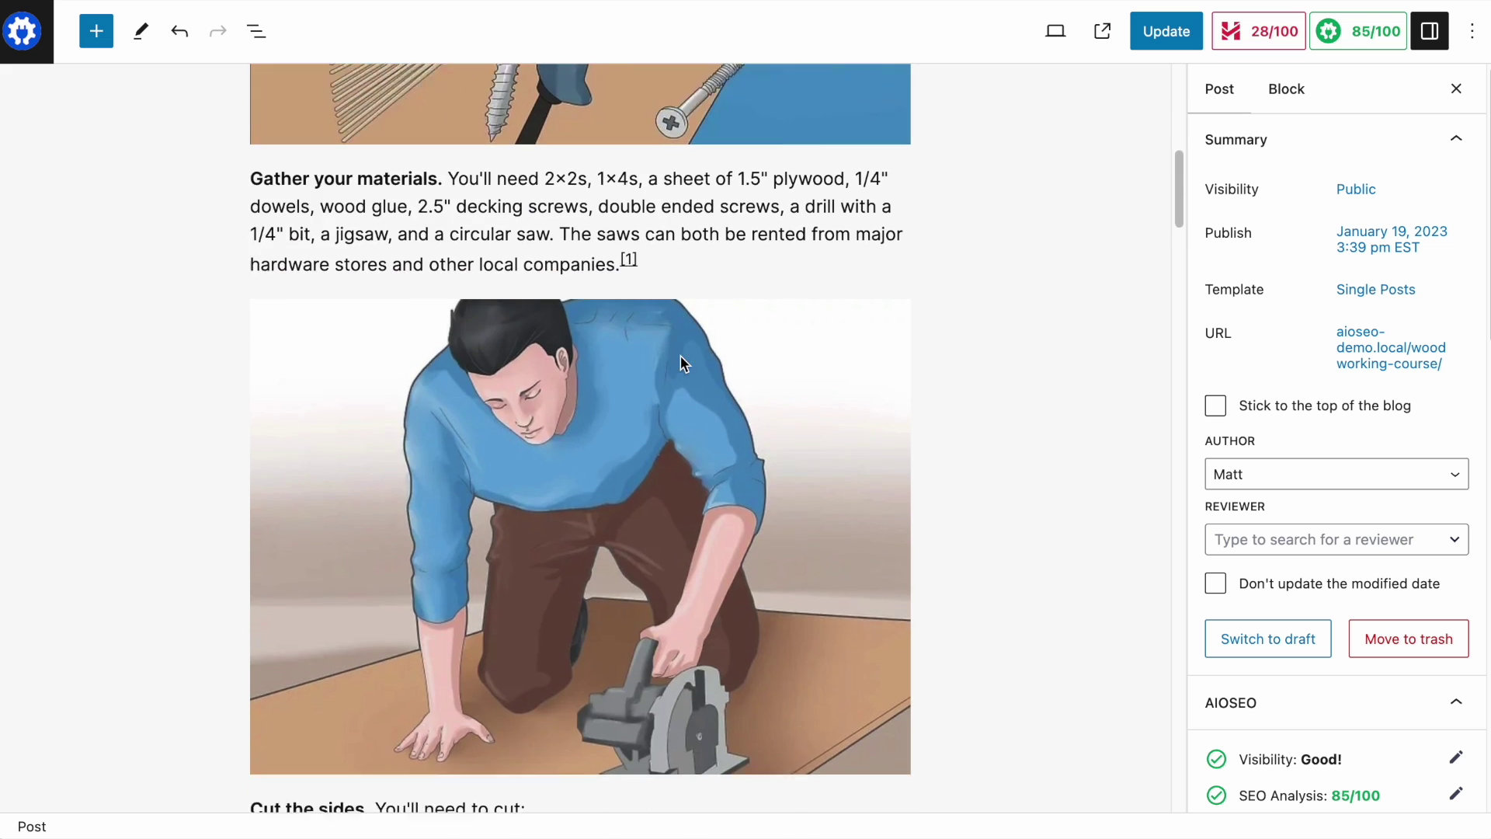
click(681, 357)
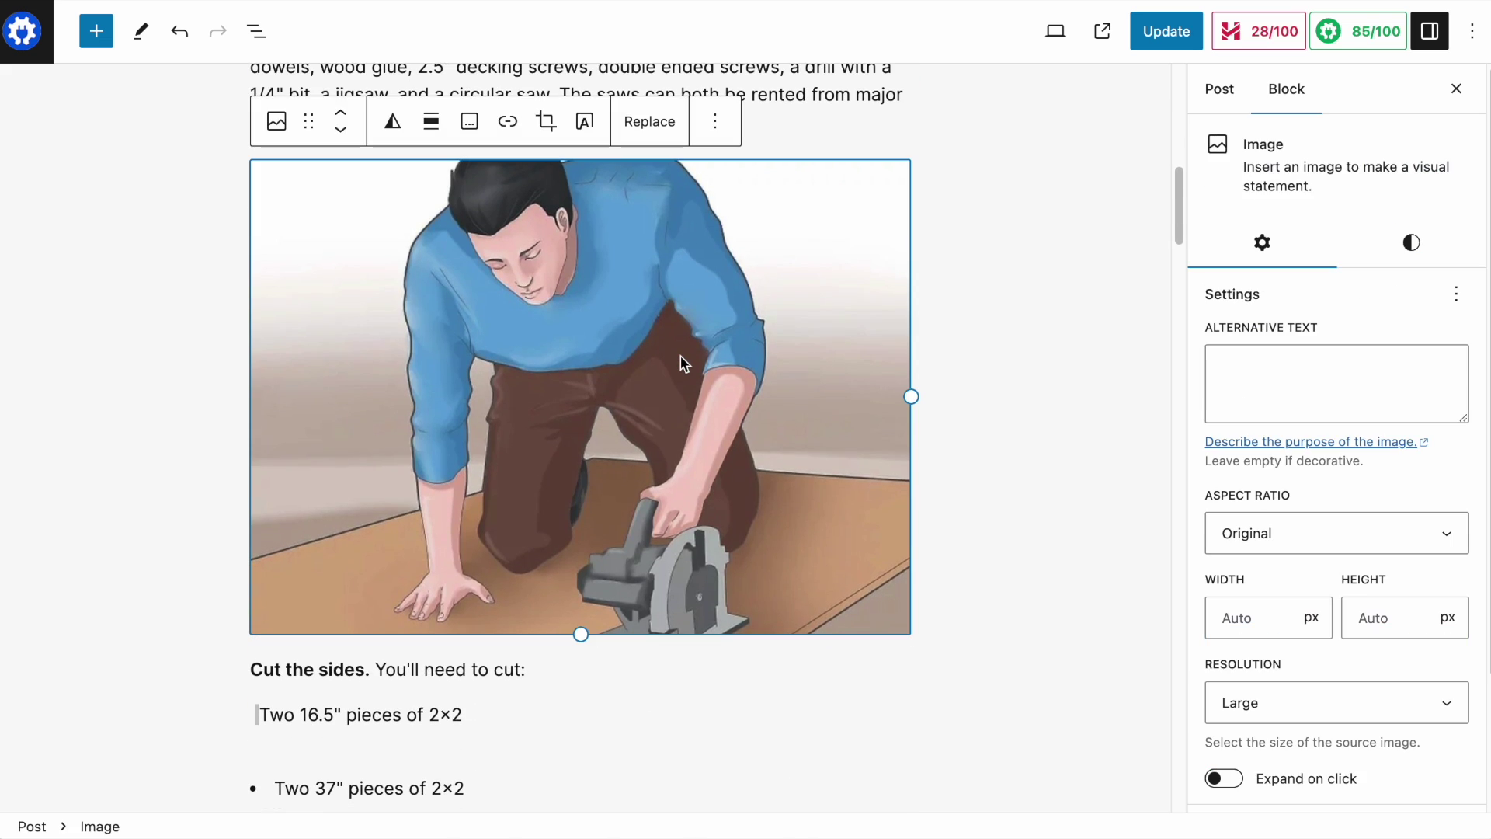
click(1286, 393)
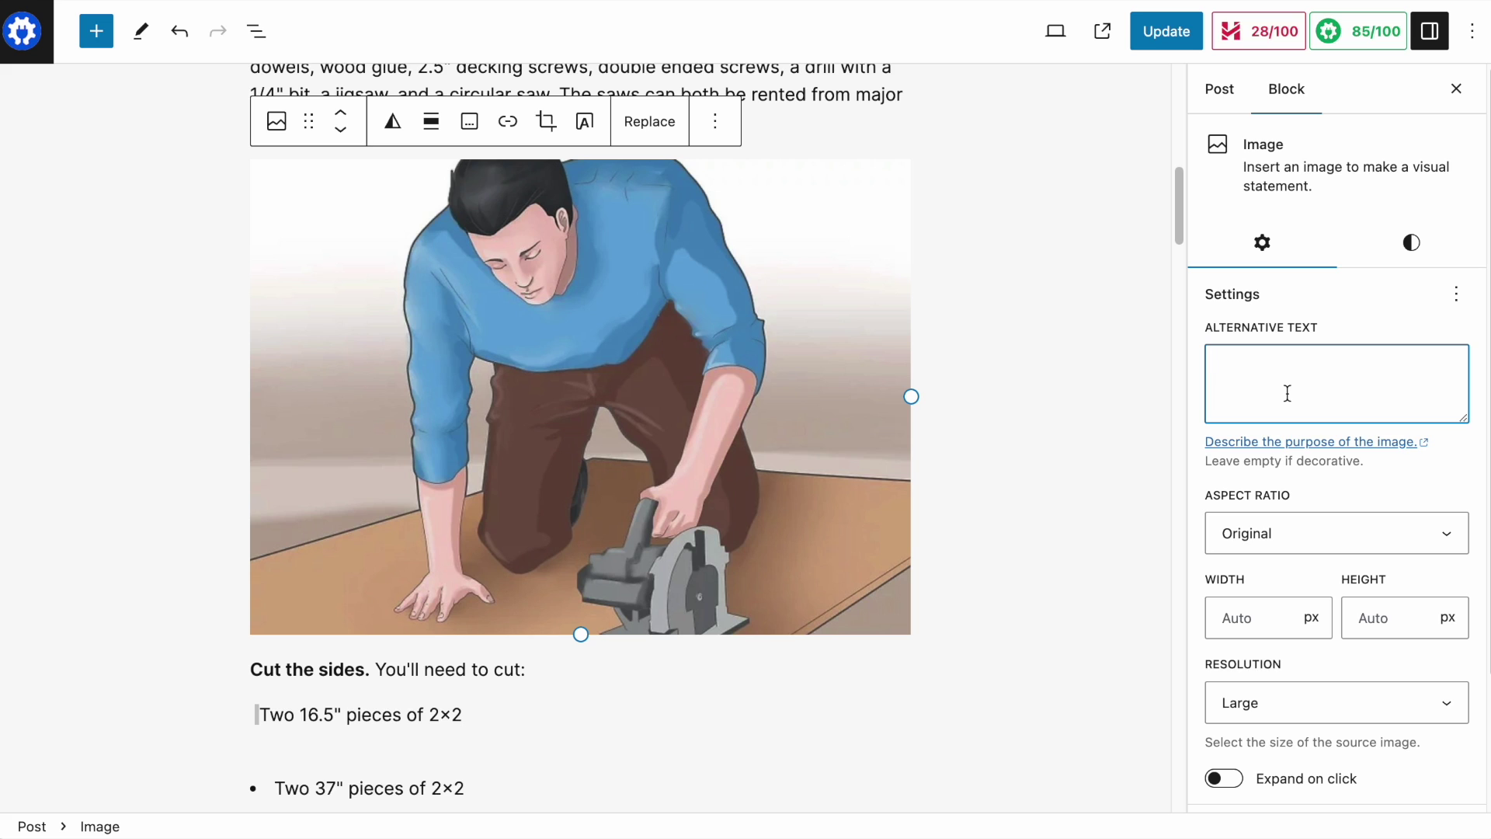
text(Woodworking course sawing)
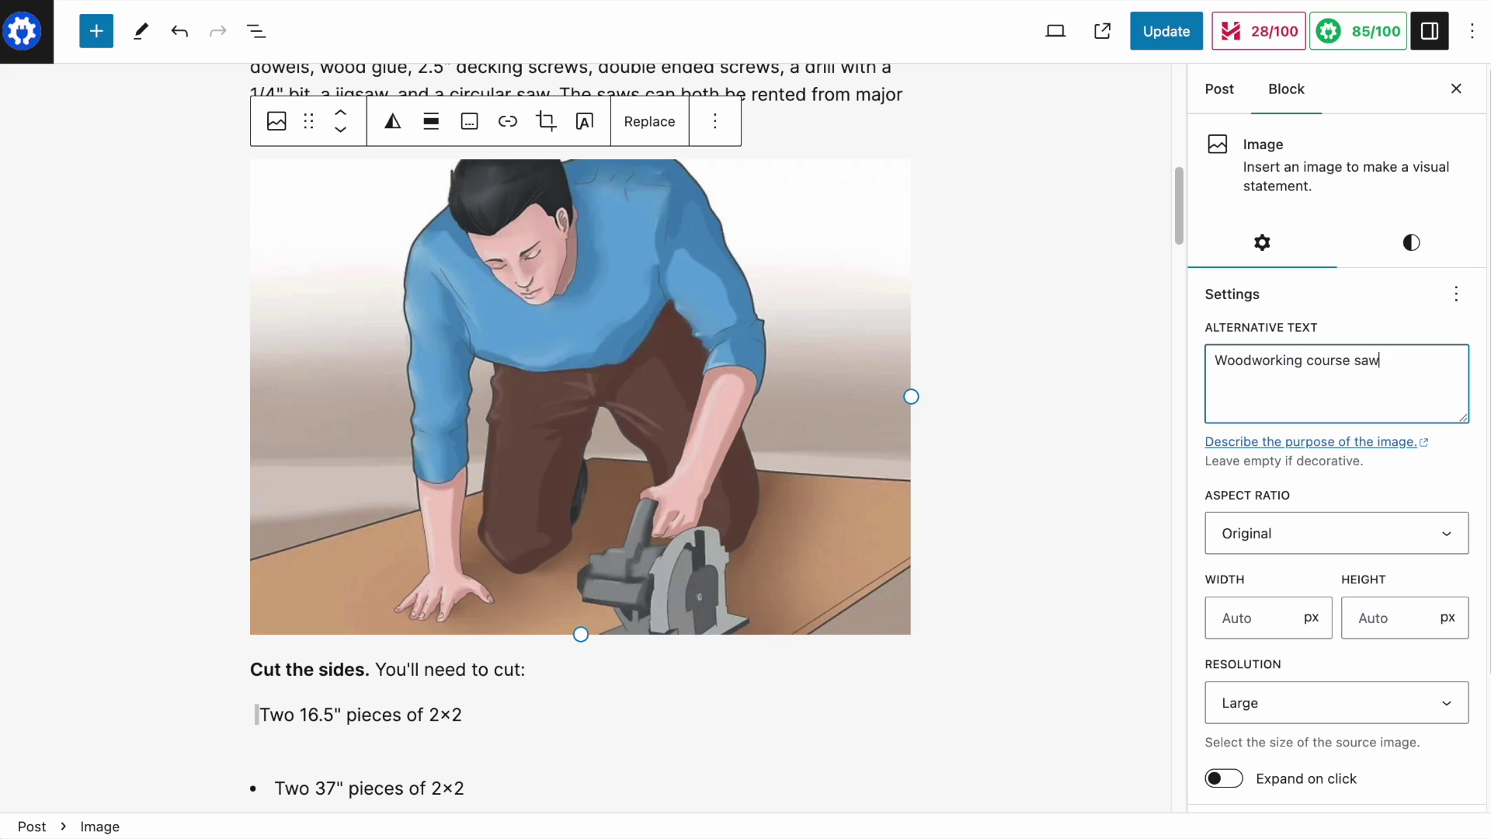
click(1011, 420)
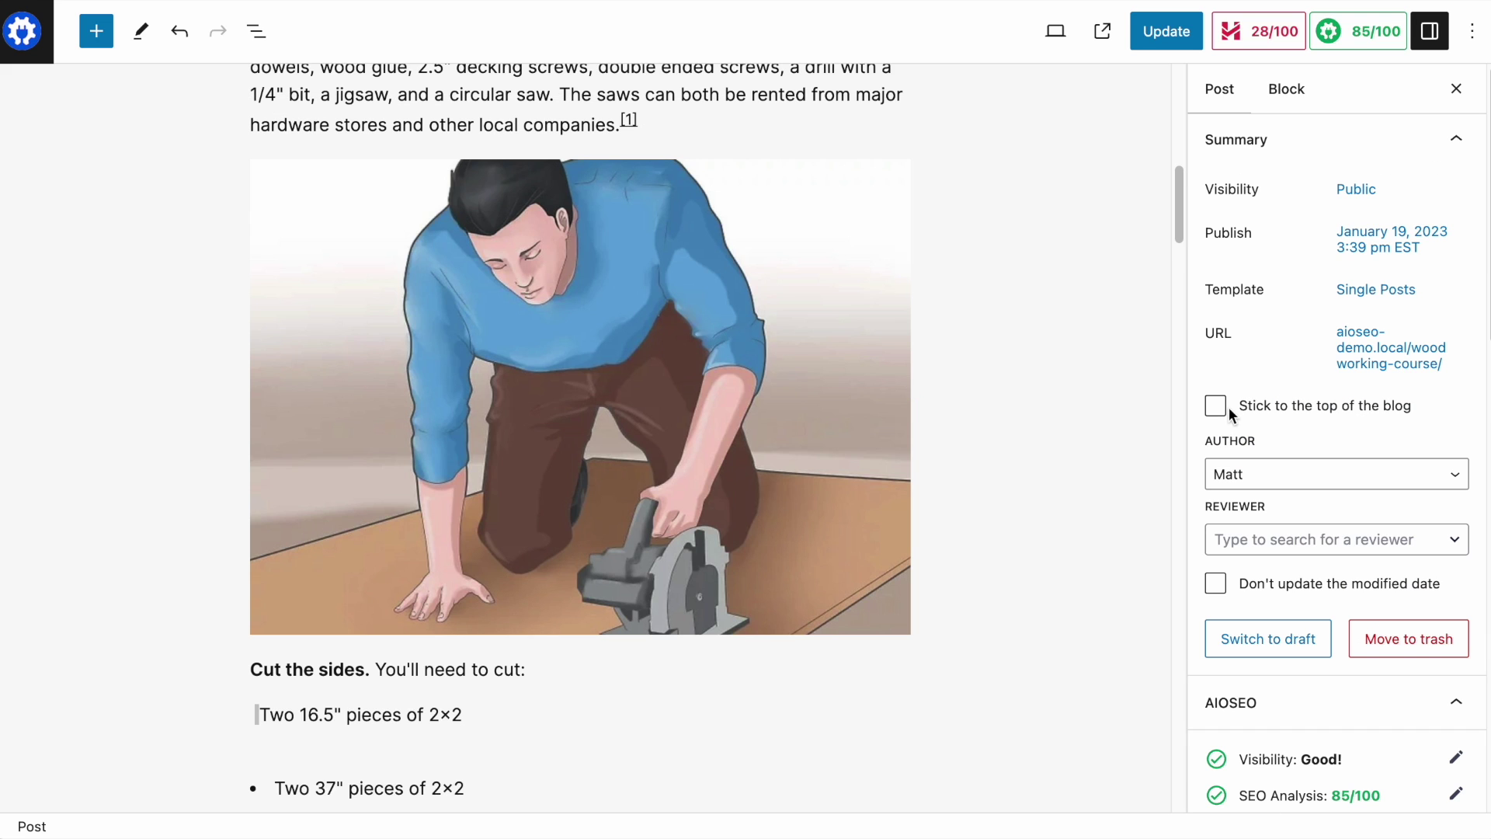
- Expand AIOSEO's General focus keyphrase checks to see 0.28% density, then undo the last edit
click(1364, 41)
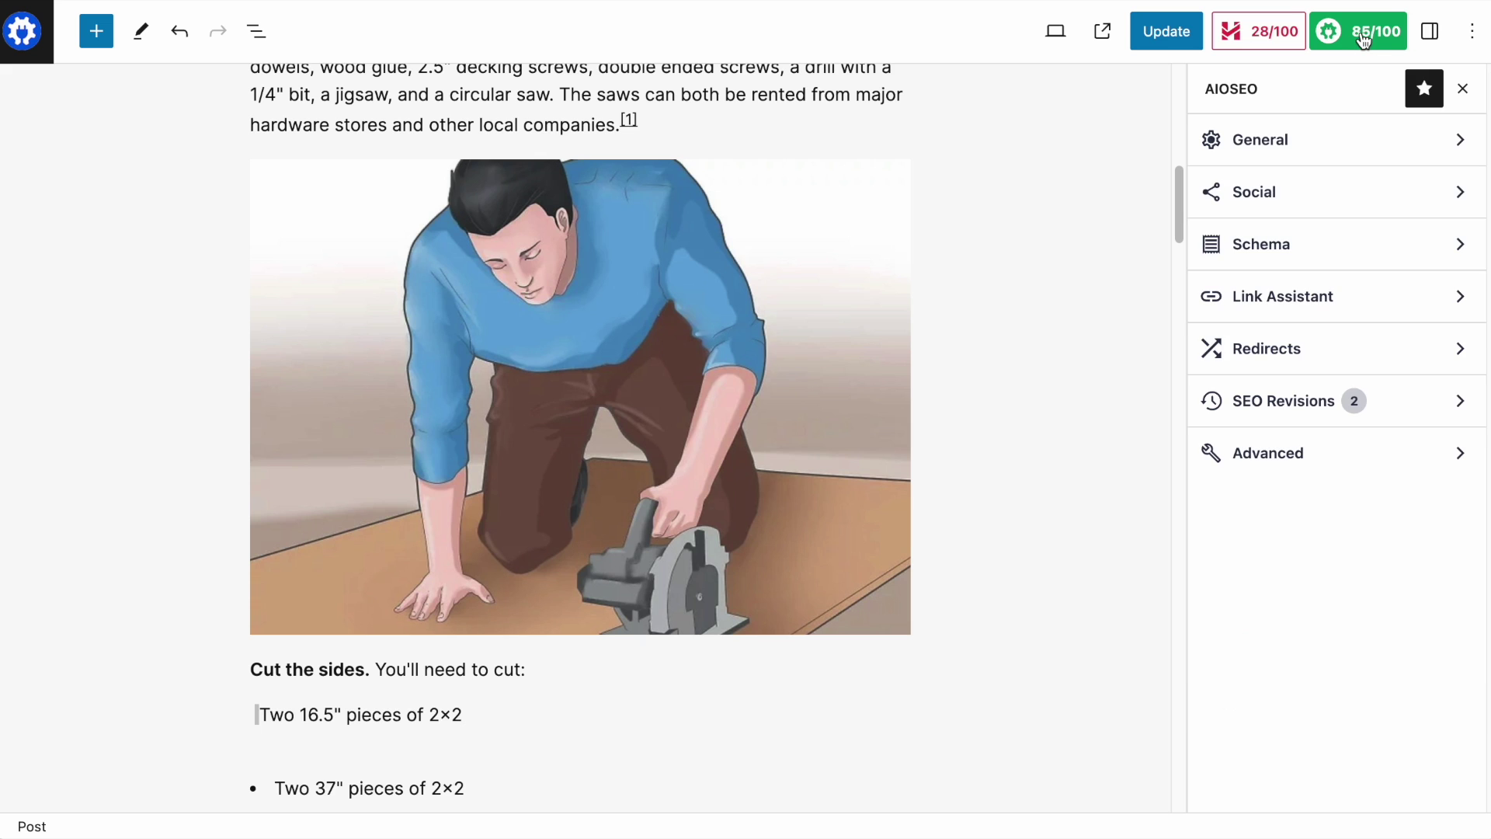
click(1288, 143)
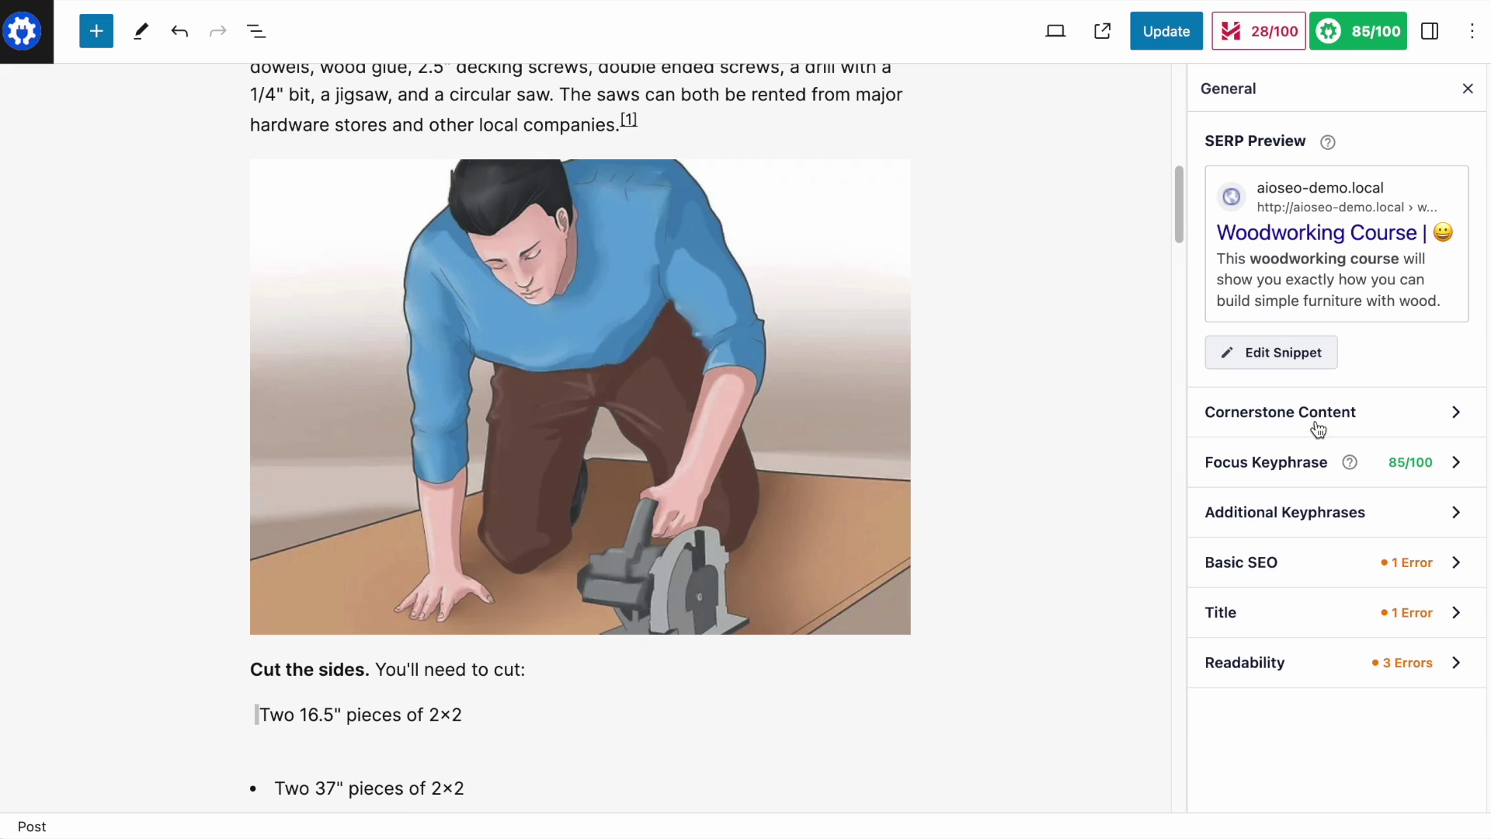
click(1452, 465)
scroll(1431, 482, down, 4)
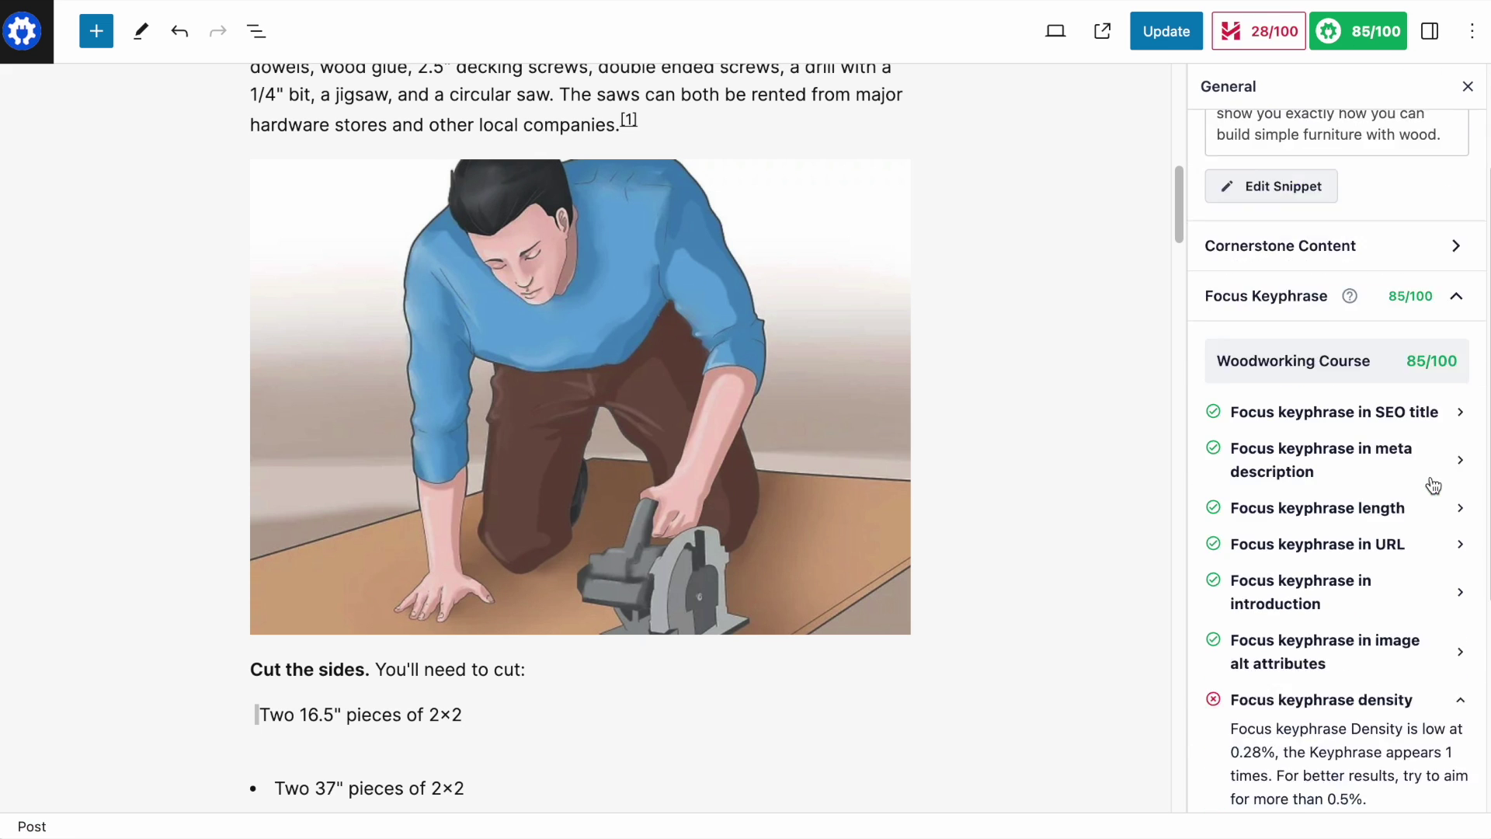
scroll(1415, 441, down, 3)
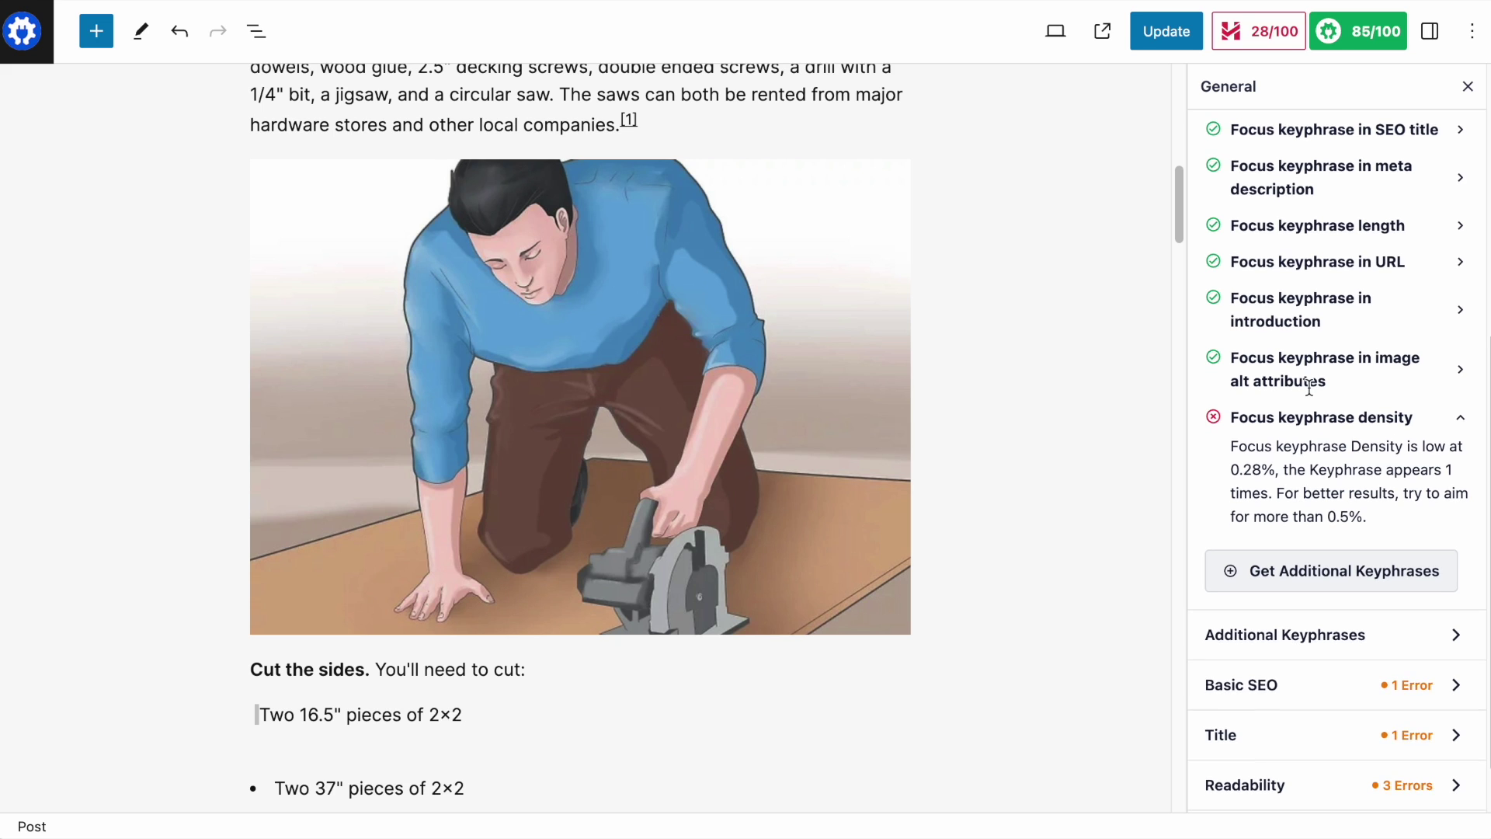
scroll(1306, 376, down, 1)
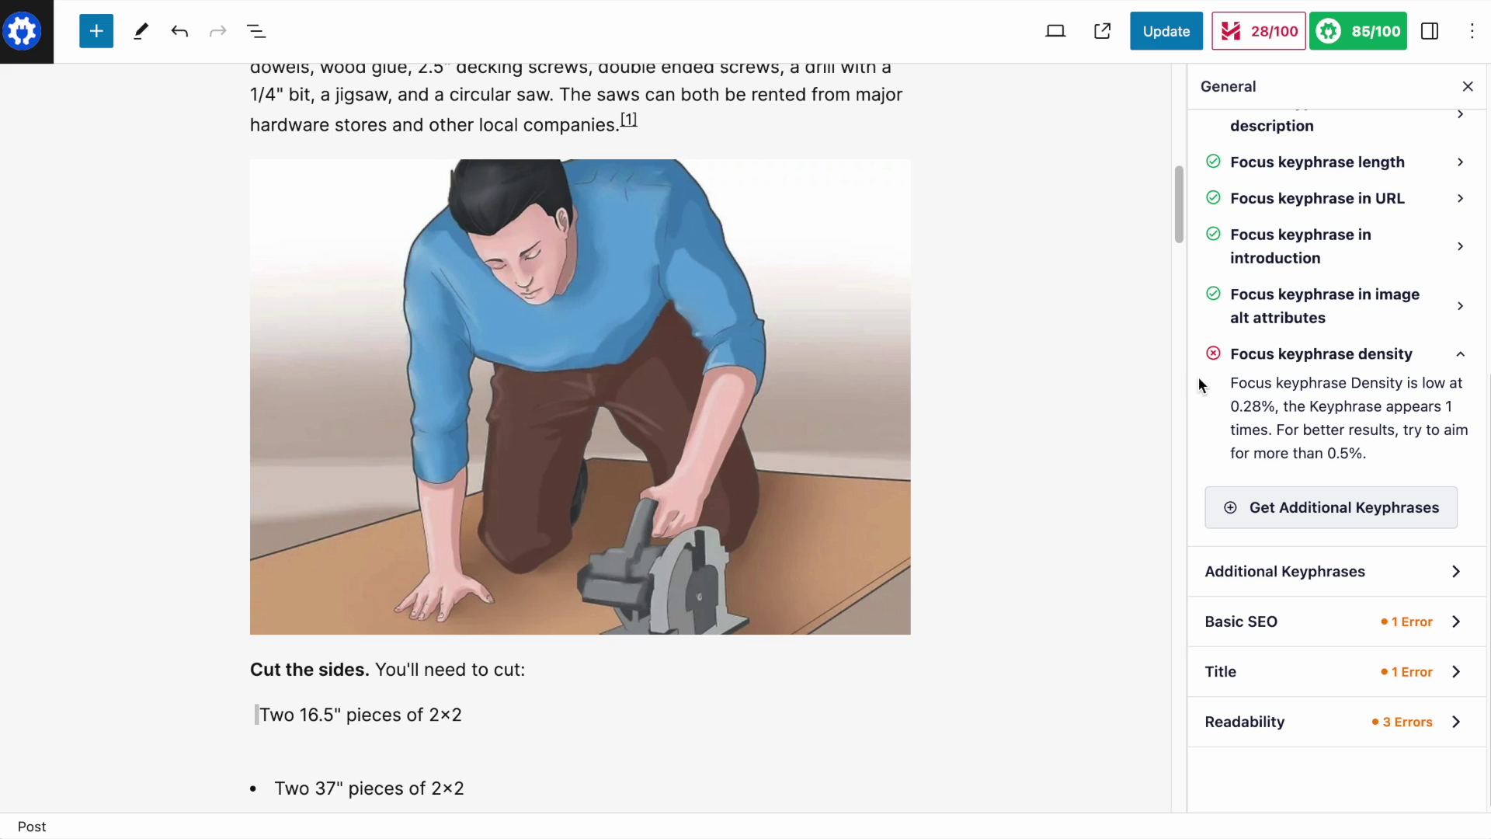
key(ctrl+z)
- Make the Gather your materials paragraph begin 'For this woodworking course, you'll'
scroll(356, 231, up, 1)
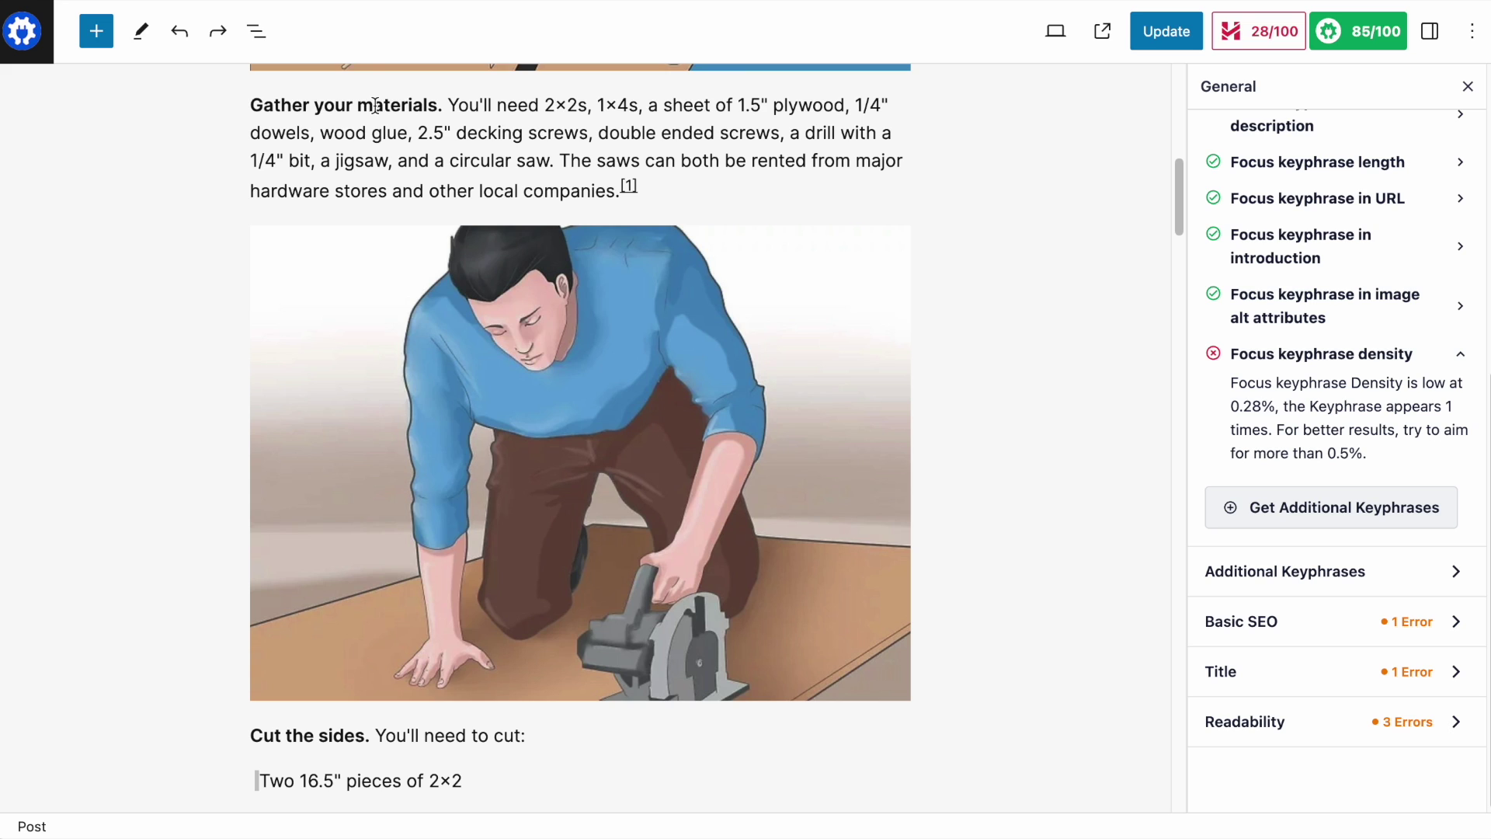
click(458, 104)
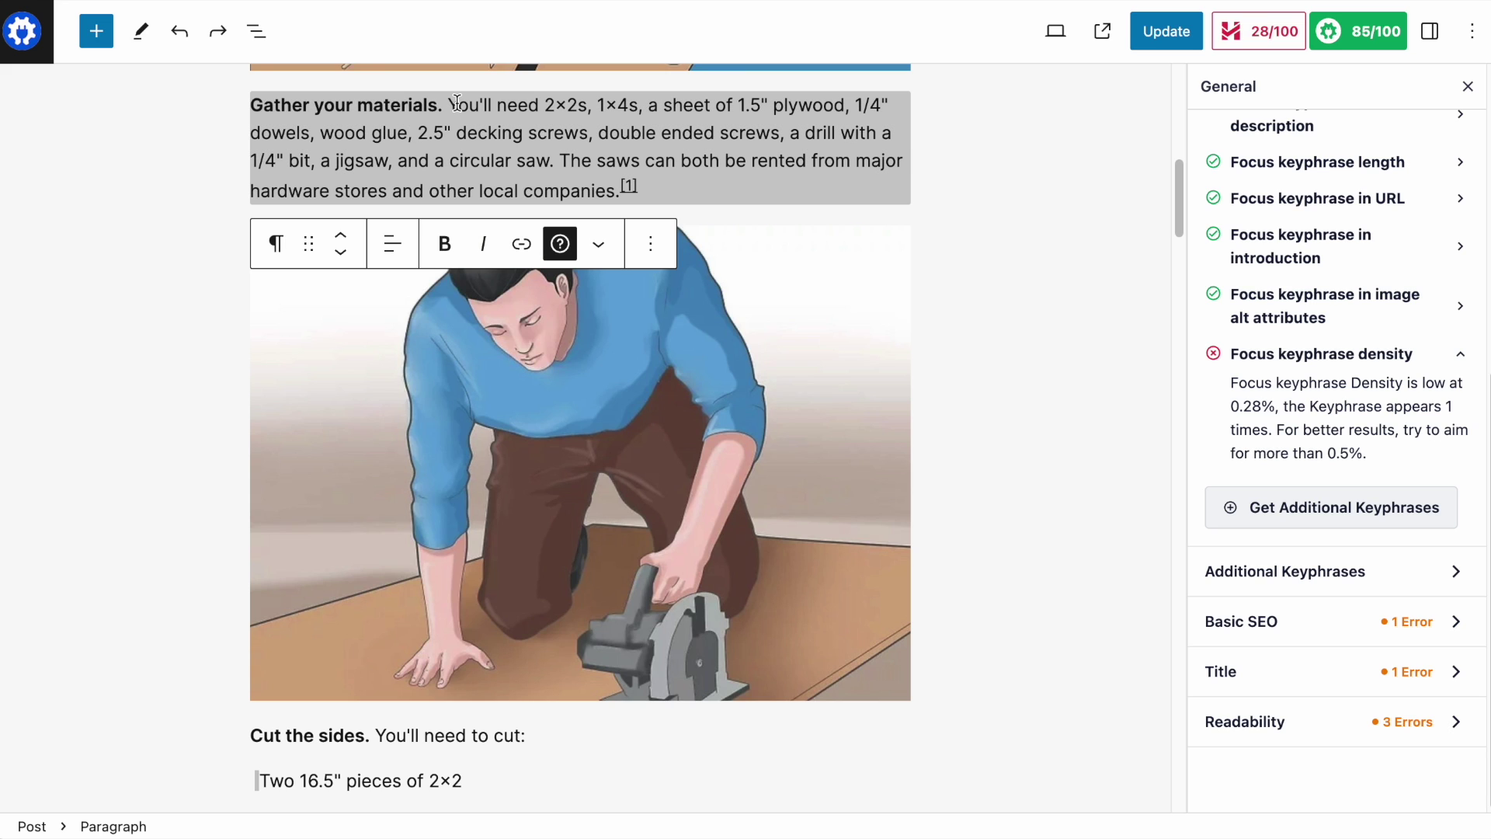
click(458, 105)
key(BackSpace)
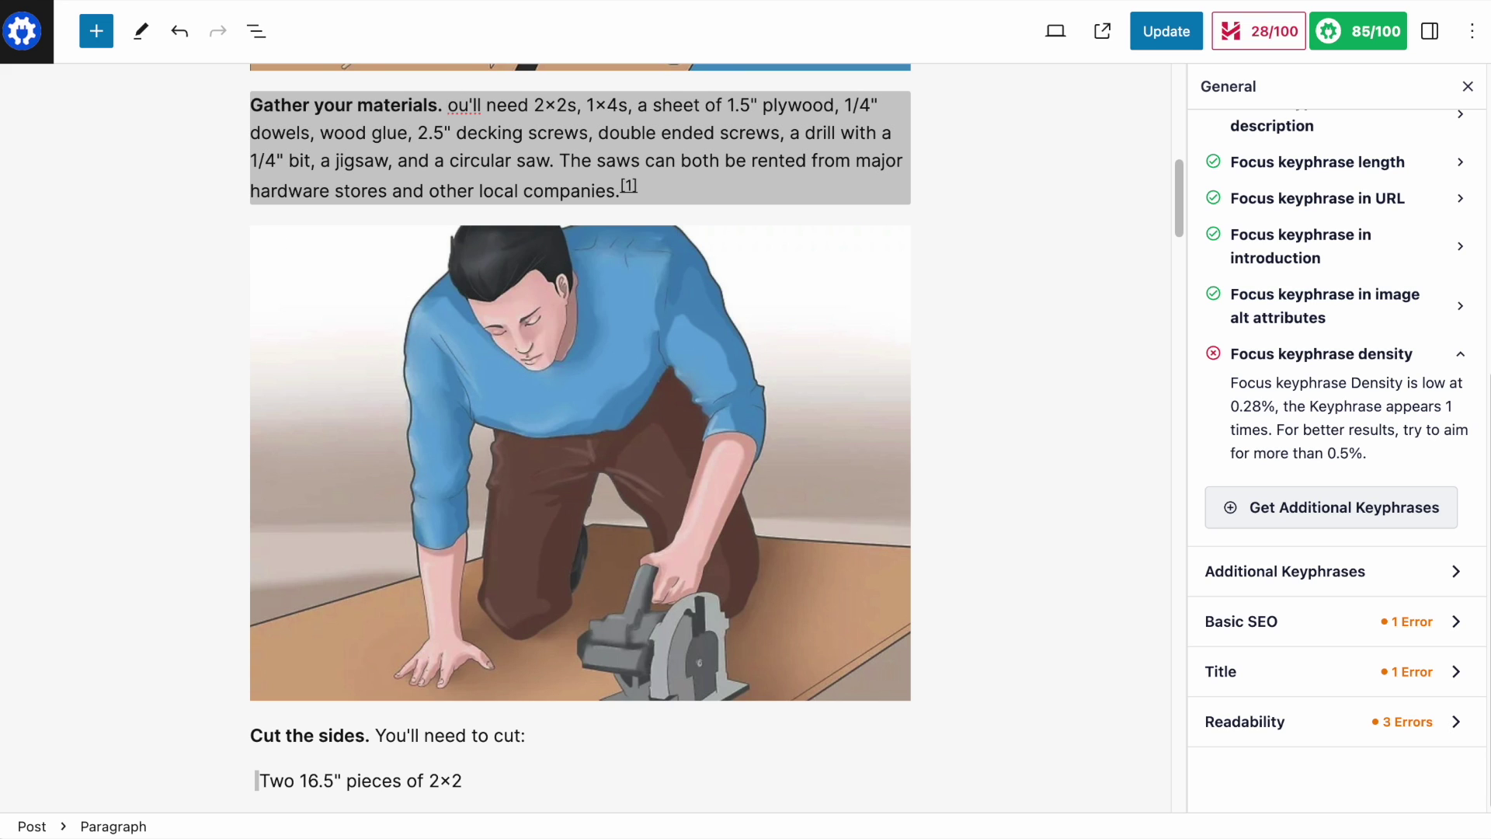
text(For this woodworking course, y)
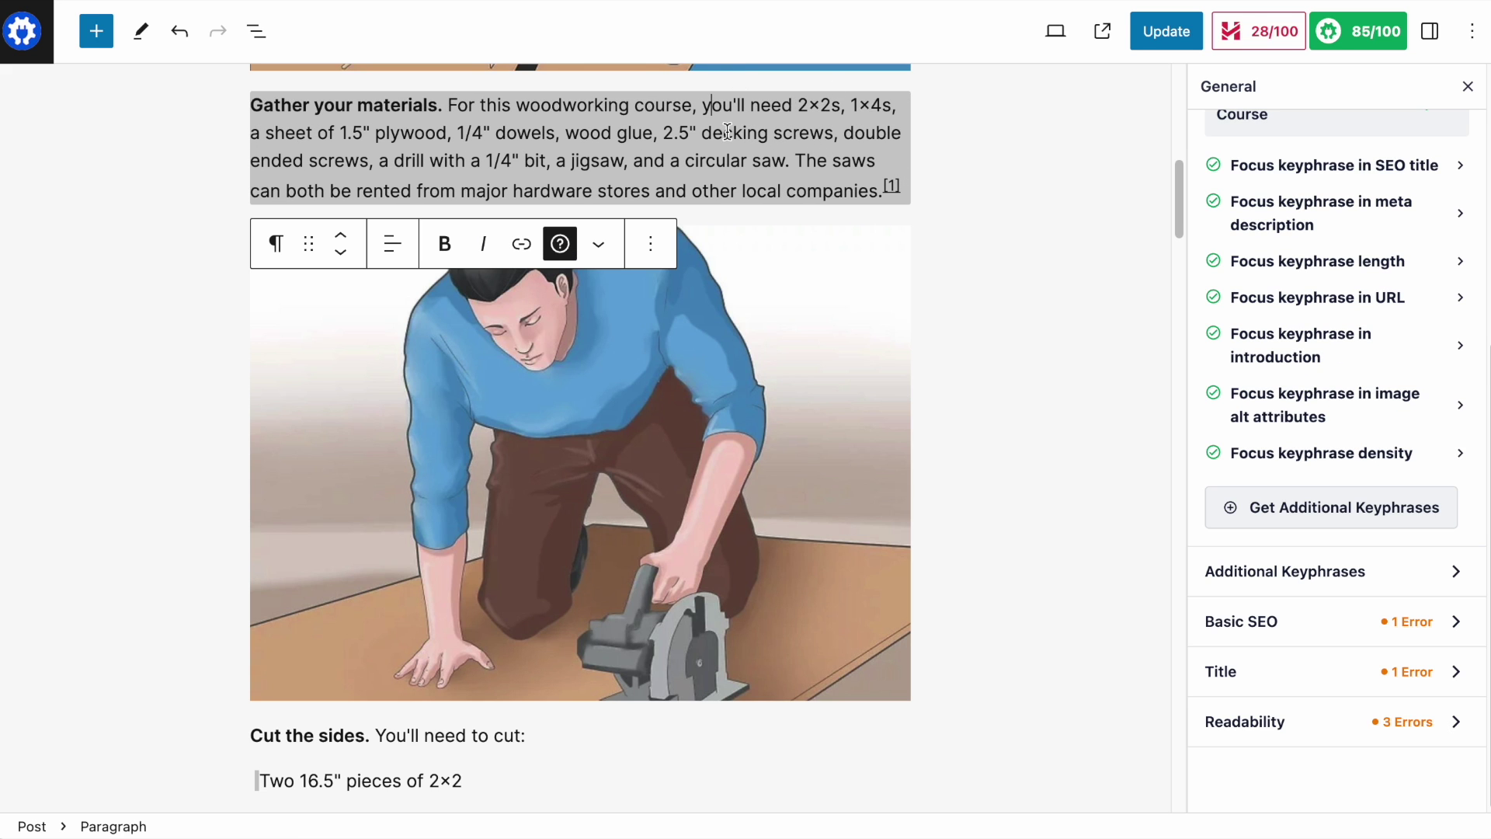
click(1045, 376)
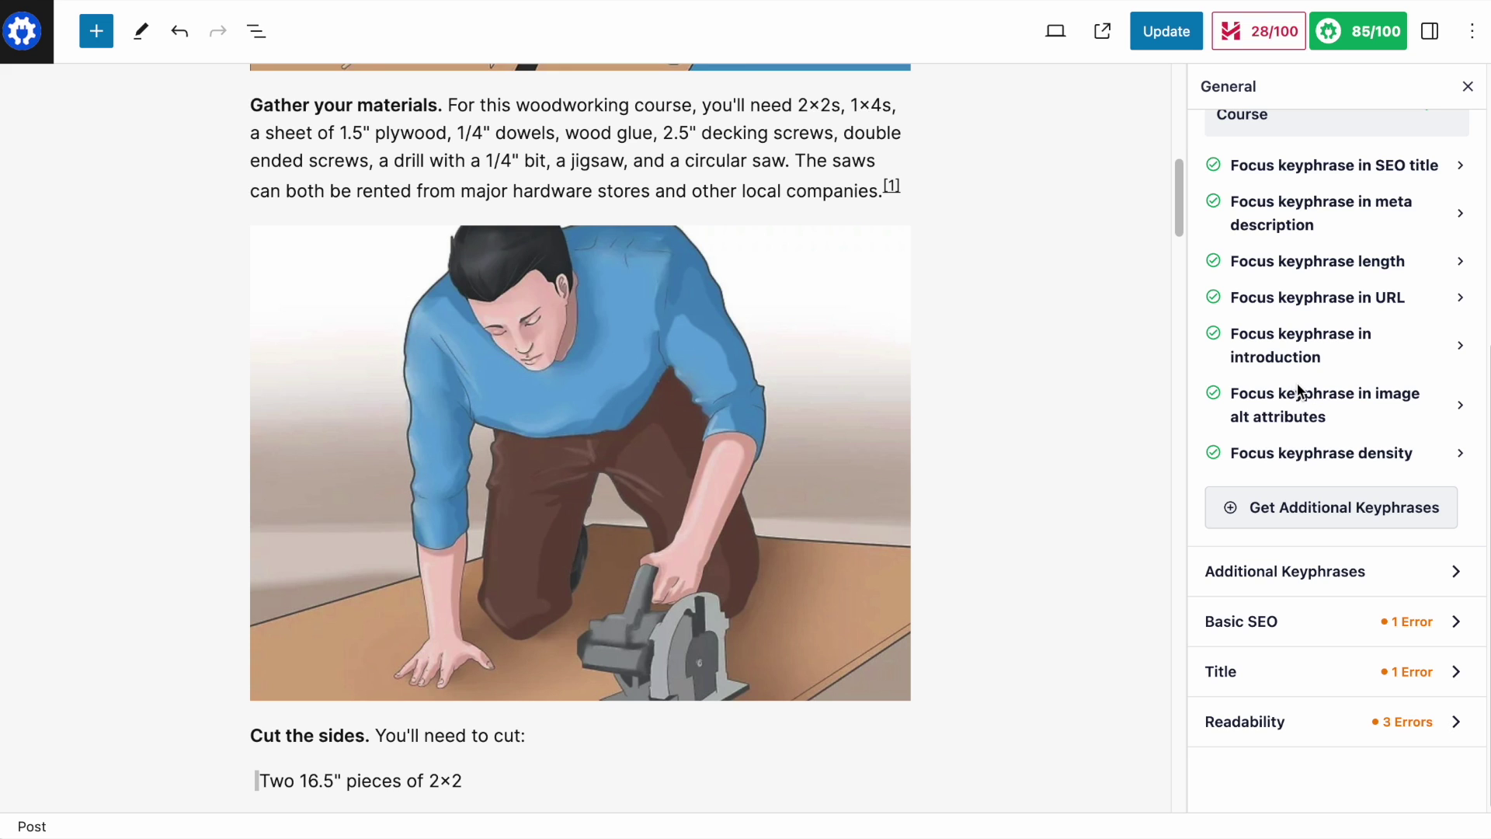
scroll(1305, 349, up, 3)
scroll(1323, 310, up, 1)
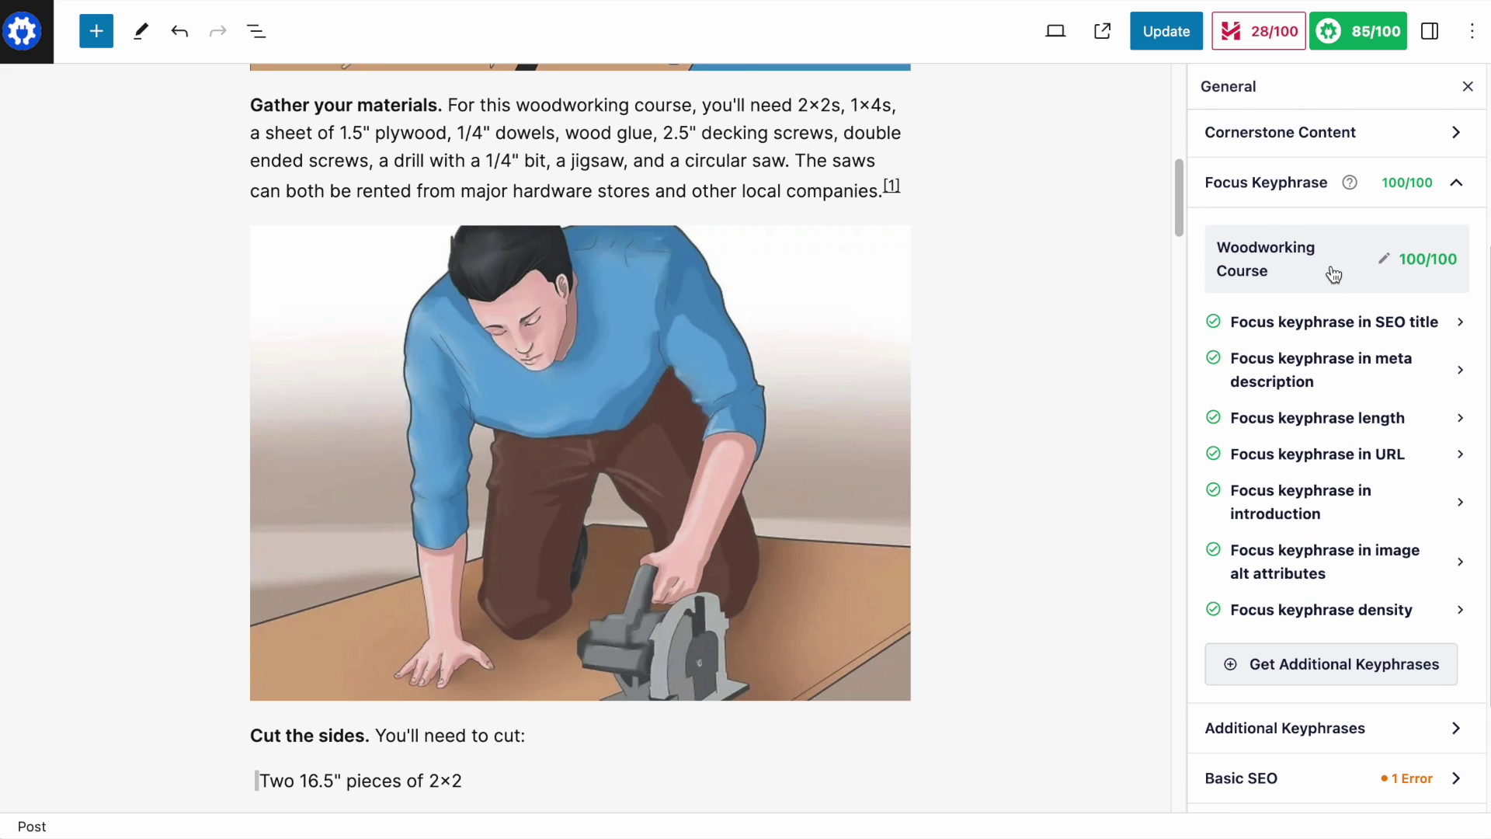
scroll(1328, 326, down, 1)
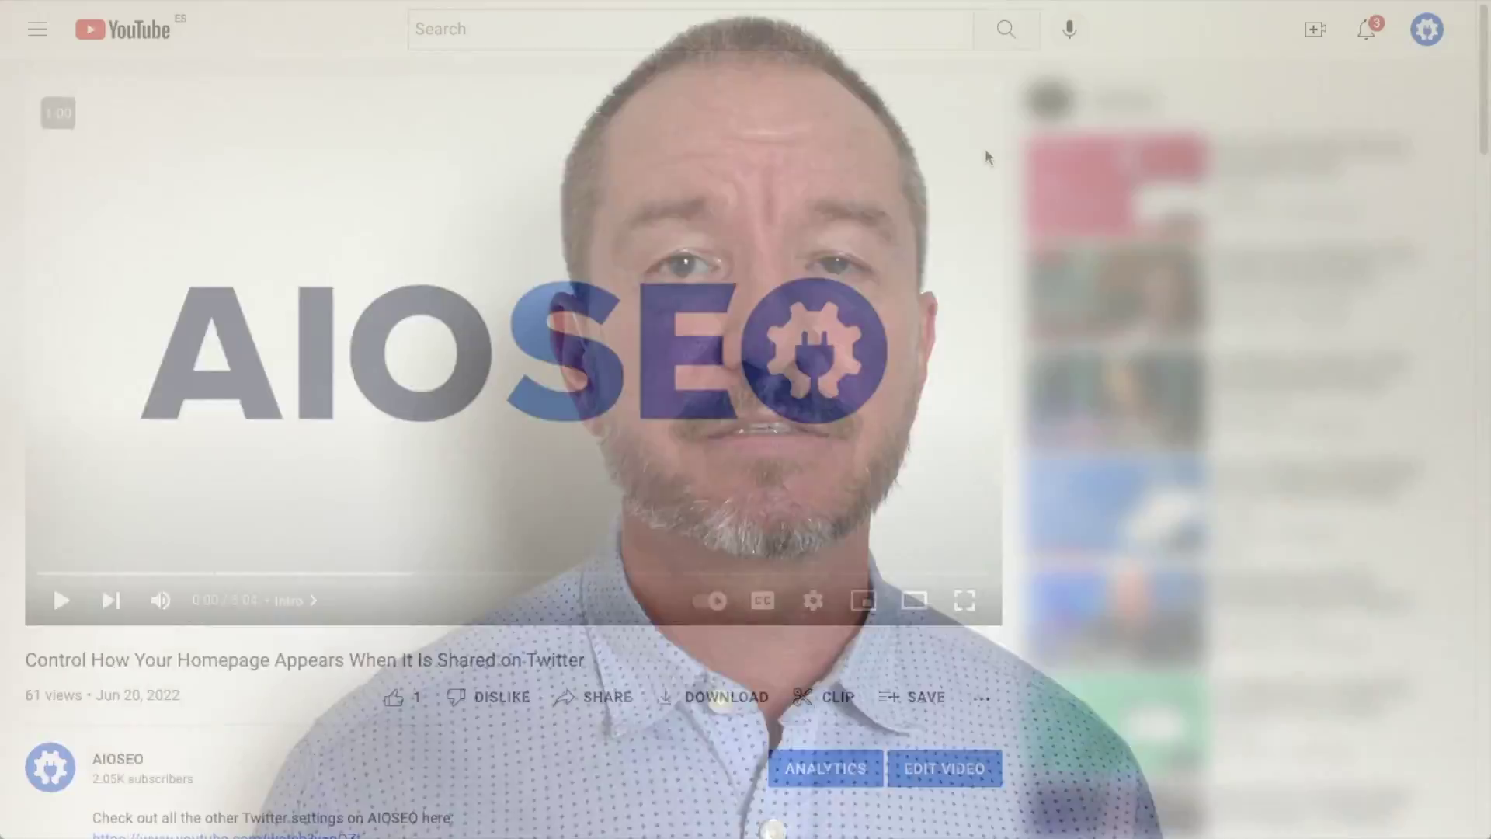
- Expand the Twitter homepage video's description and scroll through its settings and chapter timestamps
scroll(986, 157, down, 5)
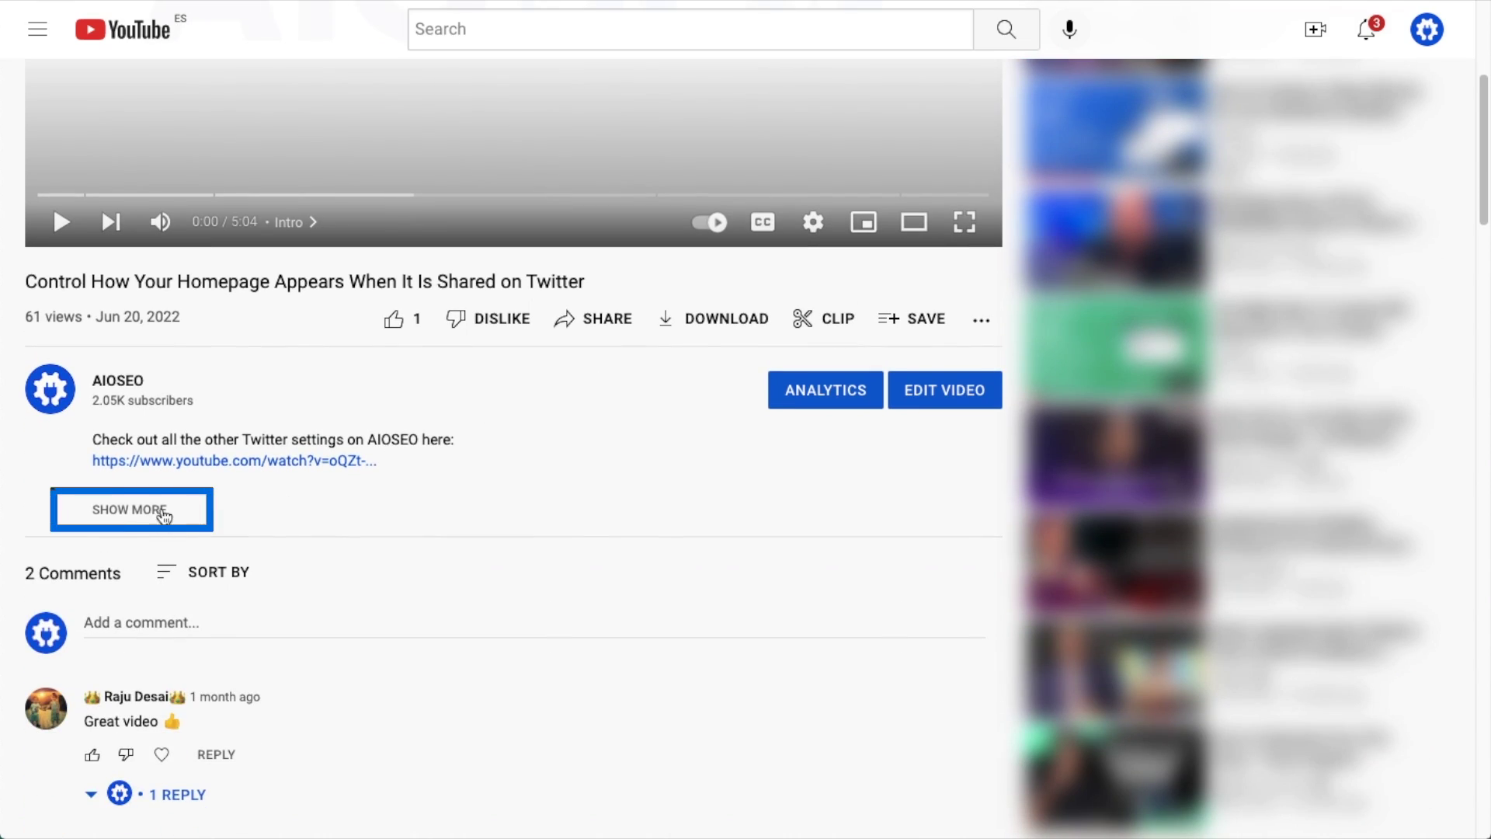
click(163, 516)
scroll(828, 493, down, 9)
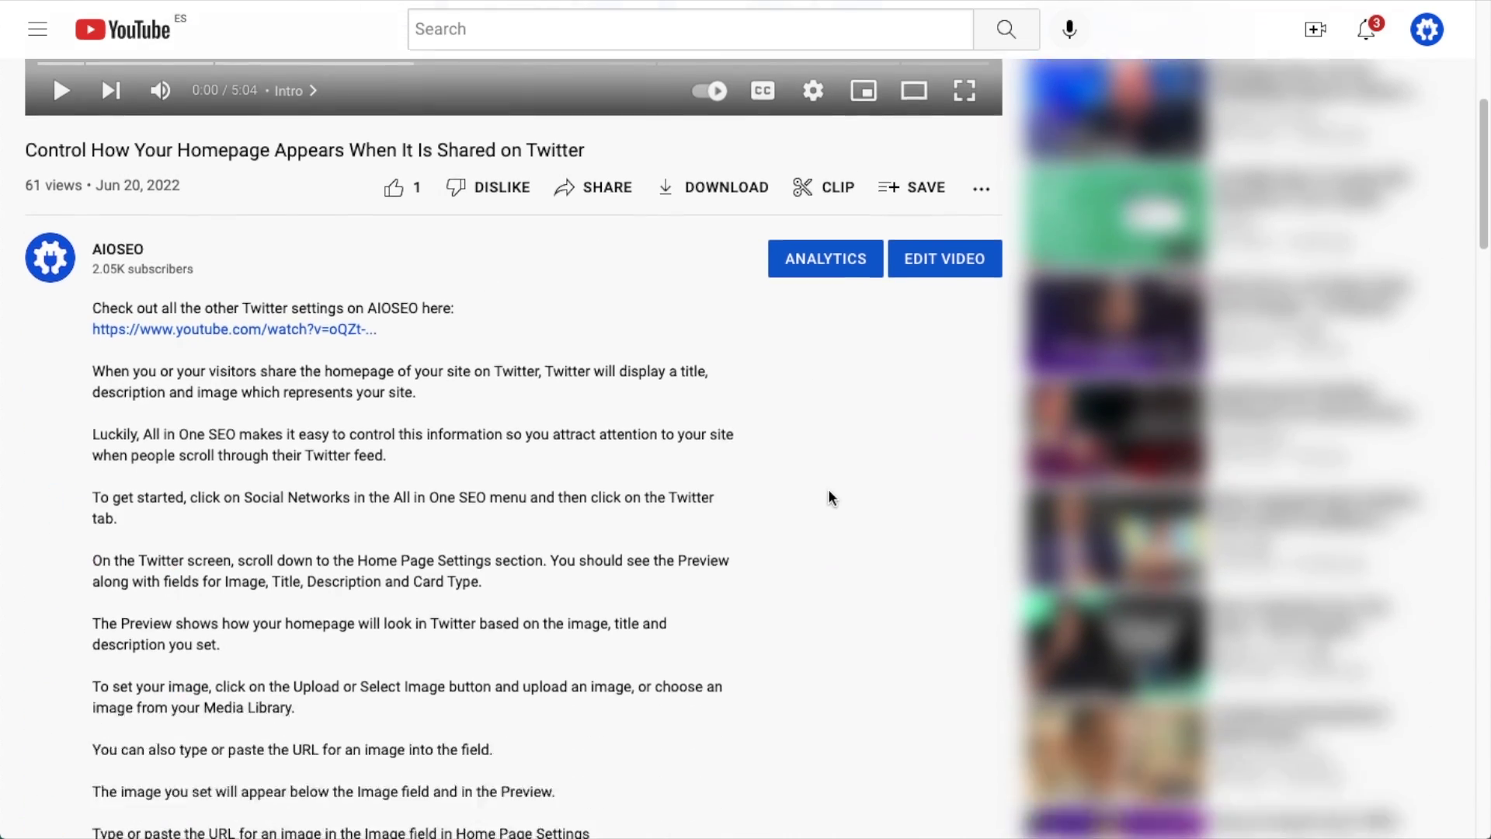
scroll(828, 497, down, 15)
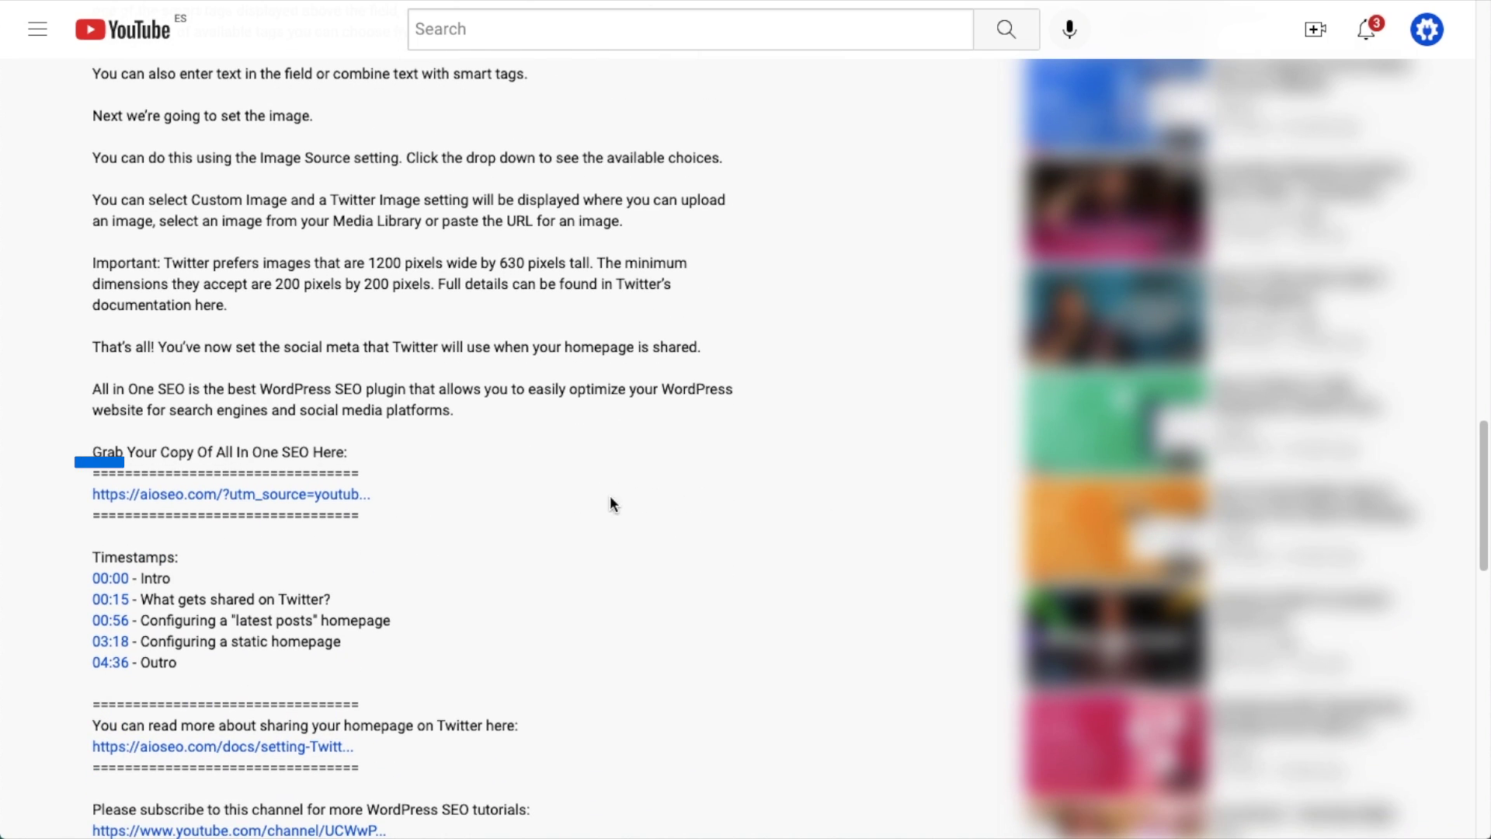
click(281, 493)
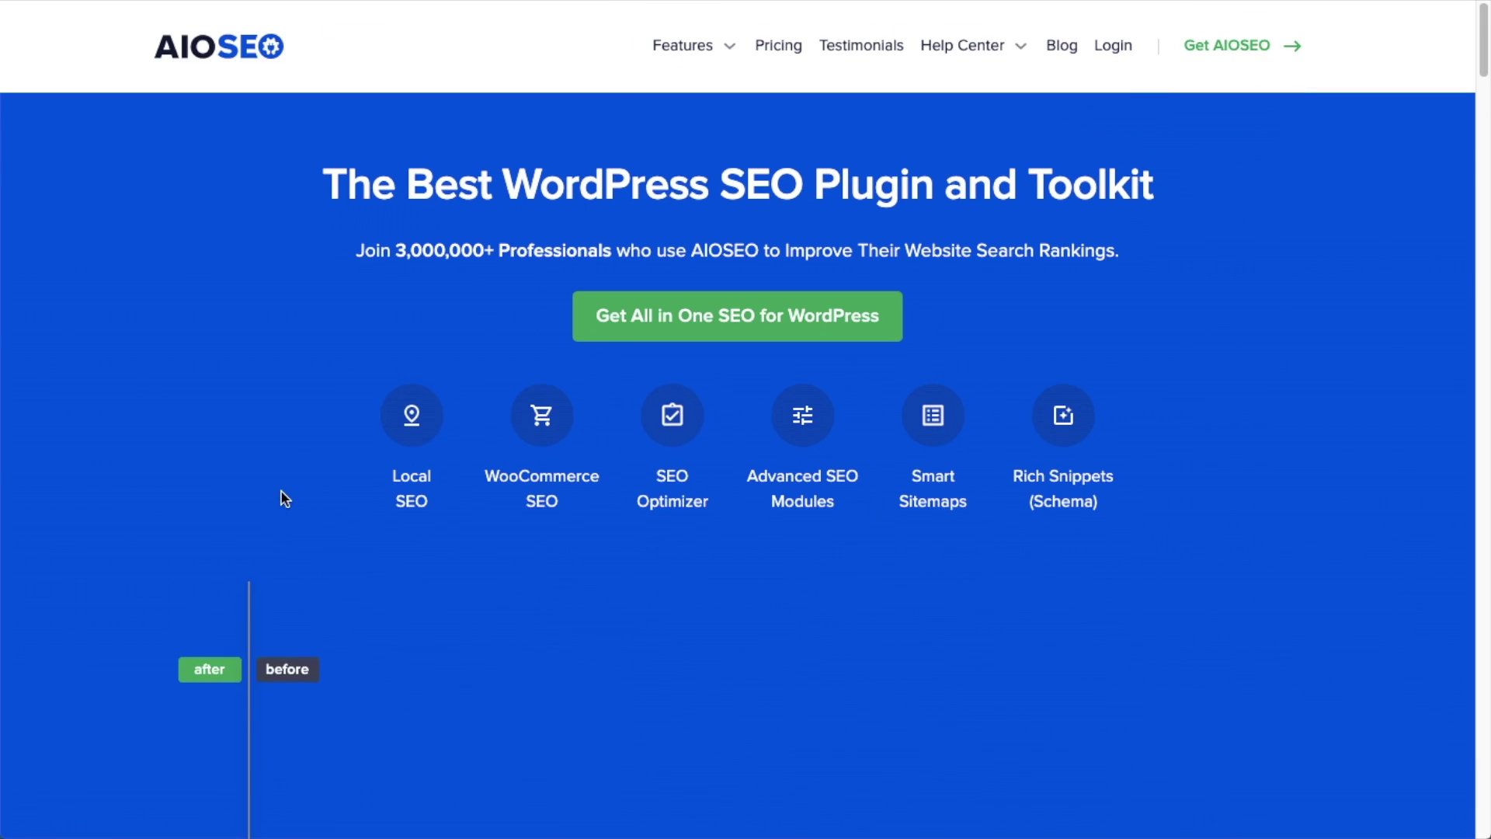